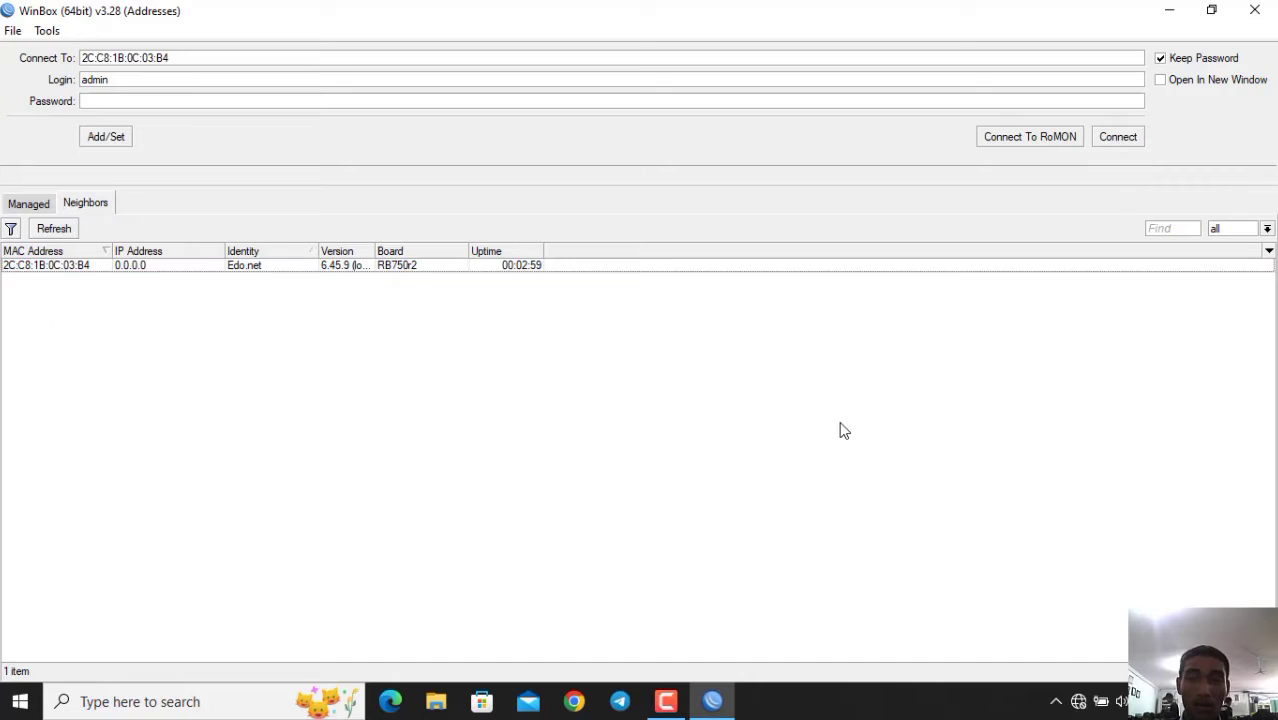
Connect to the discovered router and reset its configuration with the No Default Configuration and Do Not Backup options enabled
left_click(1116, 137)
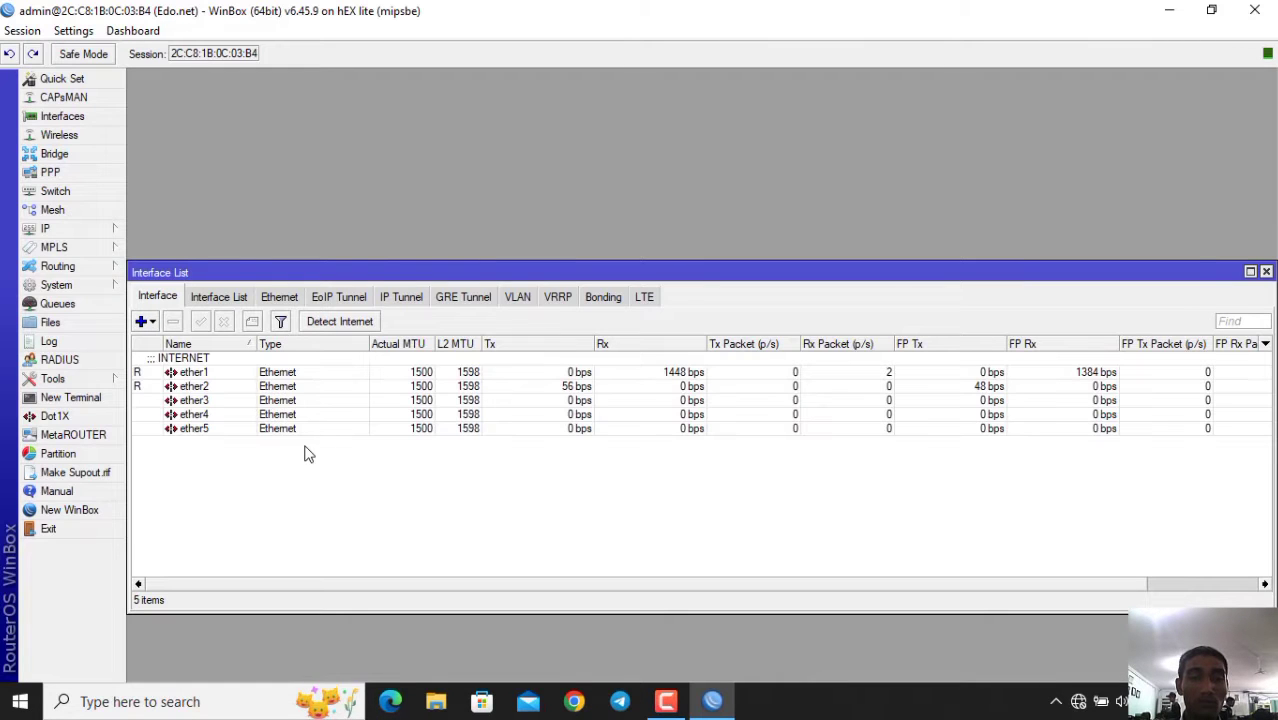
left_click(72, 290)
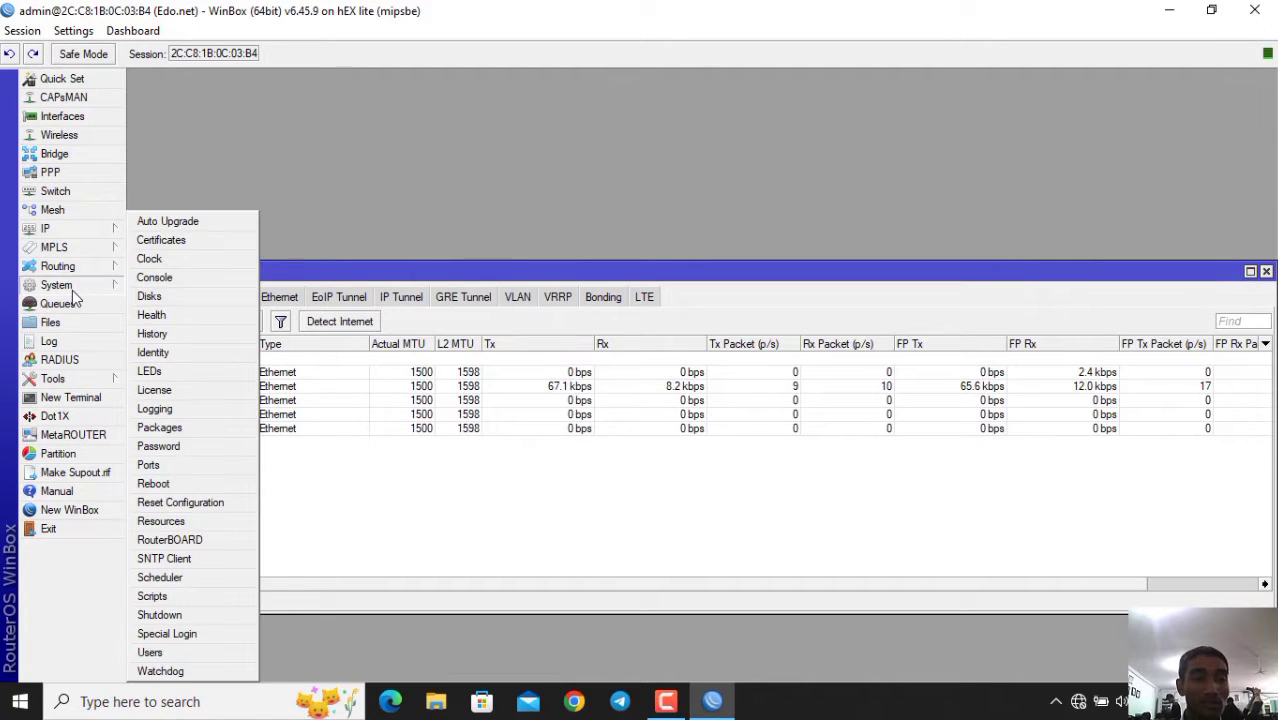
left_click(162, 507)
left_click(616, 406)
left_click(628, 388)
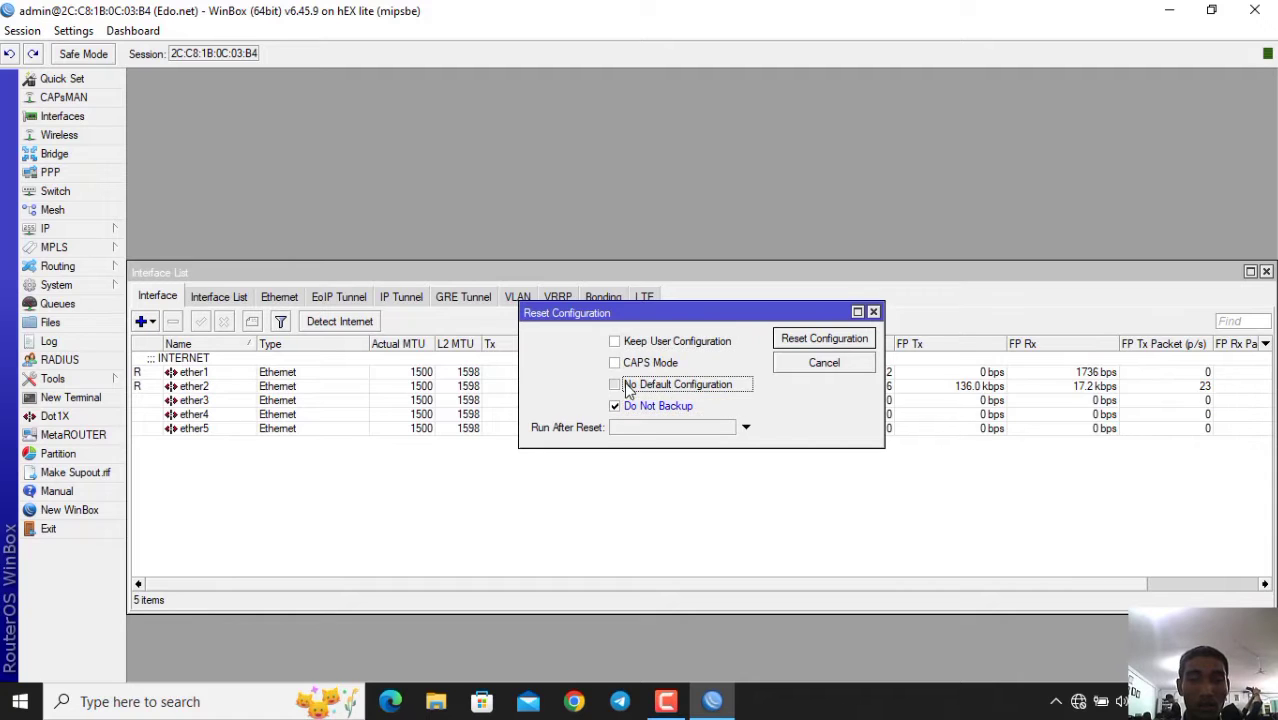
left_click(810, 340)
left_click(716, 365)
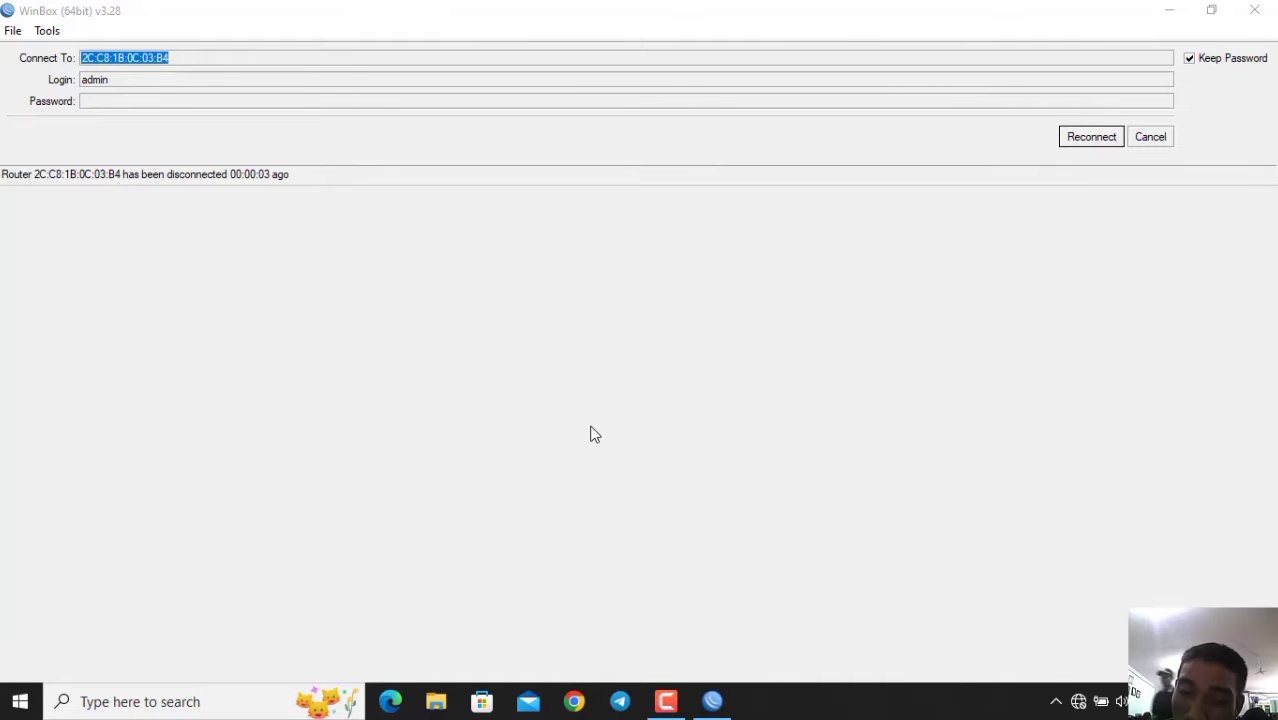
left_click(672, 703)
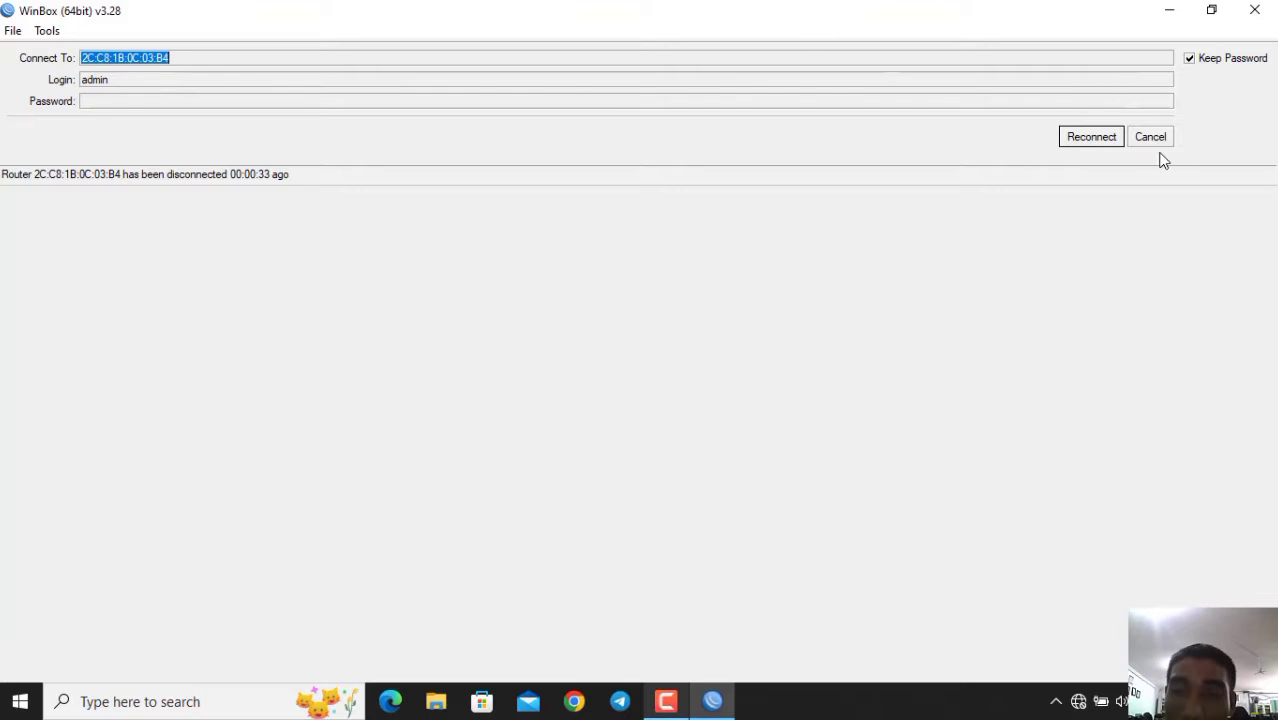
Reconnect to the reset router and set its system identity to Edo.net
left_click(1092, 136)
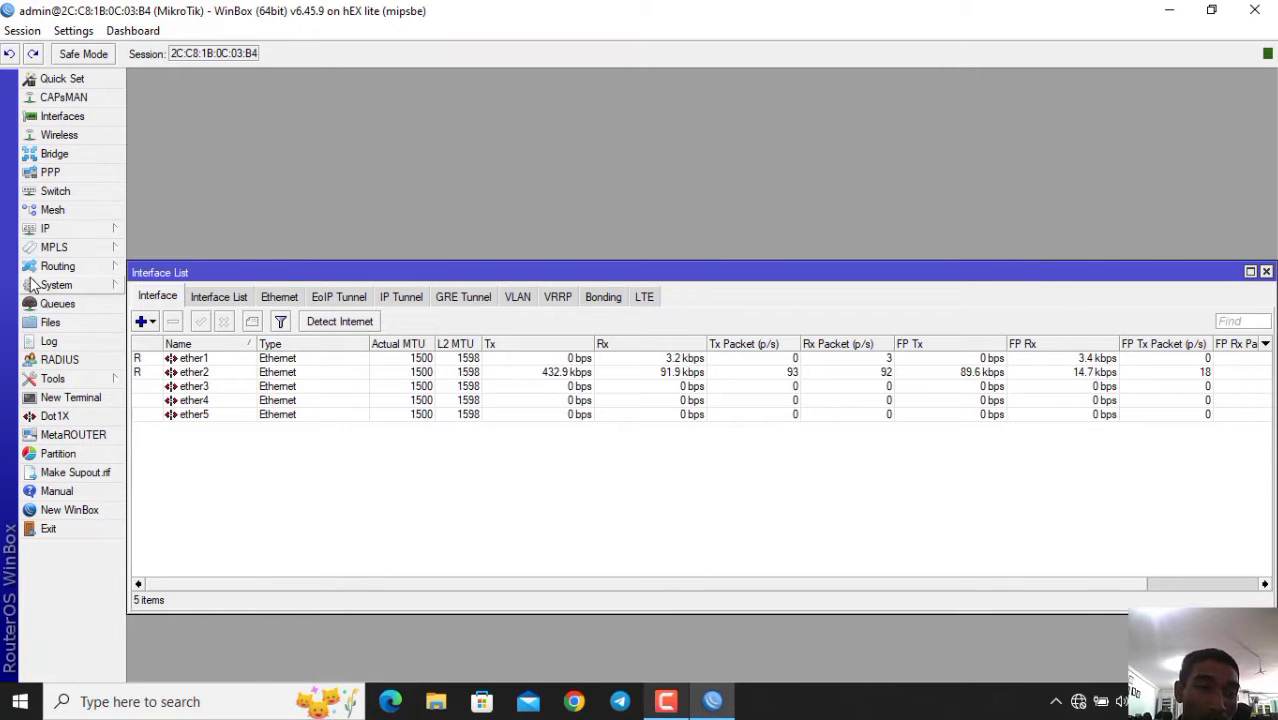
left_click(68, 287)
left_click(155, 354)
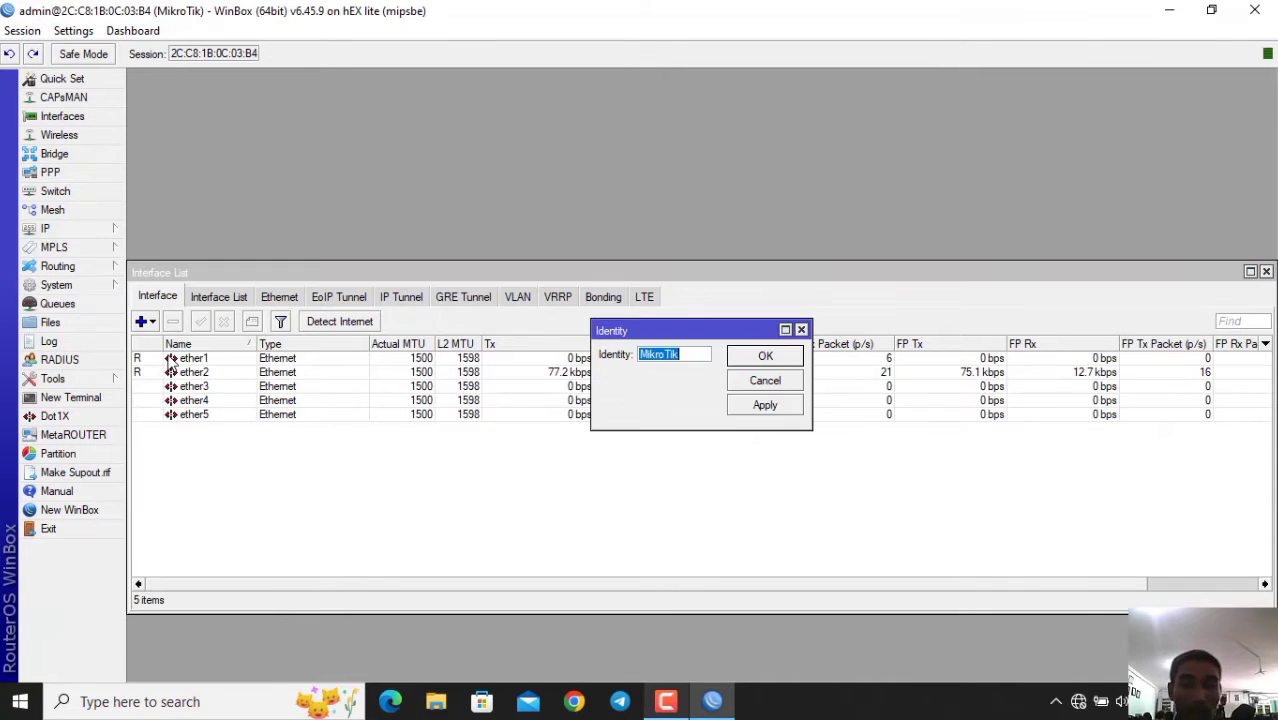
type("e")
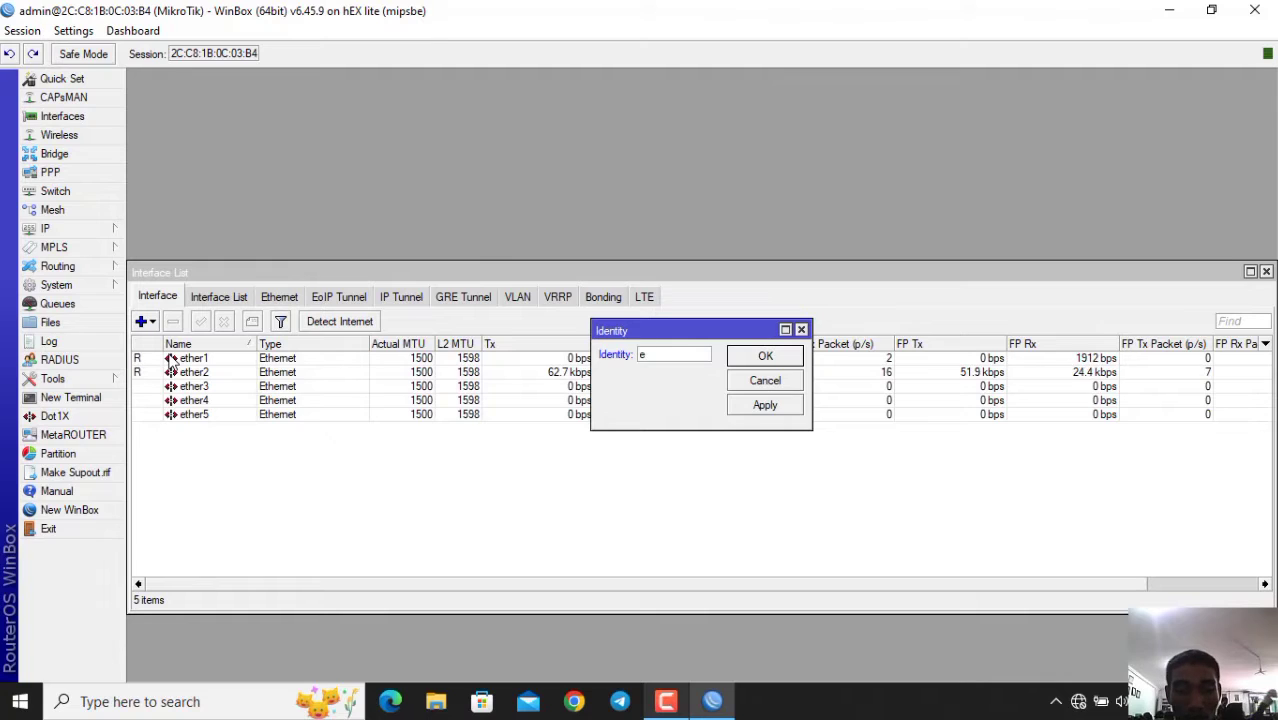
key("BackSpace")
type("e")
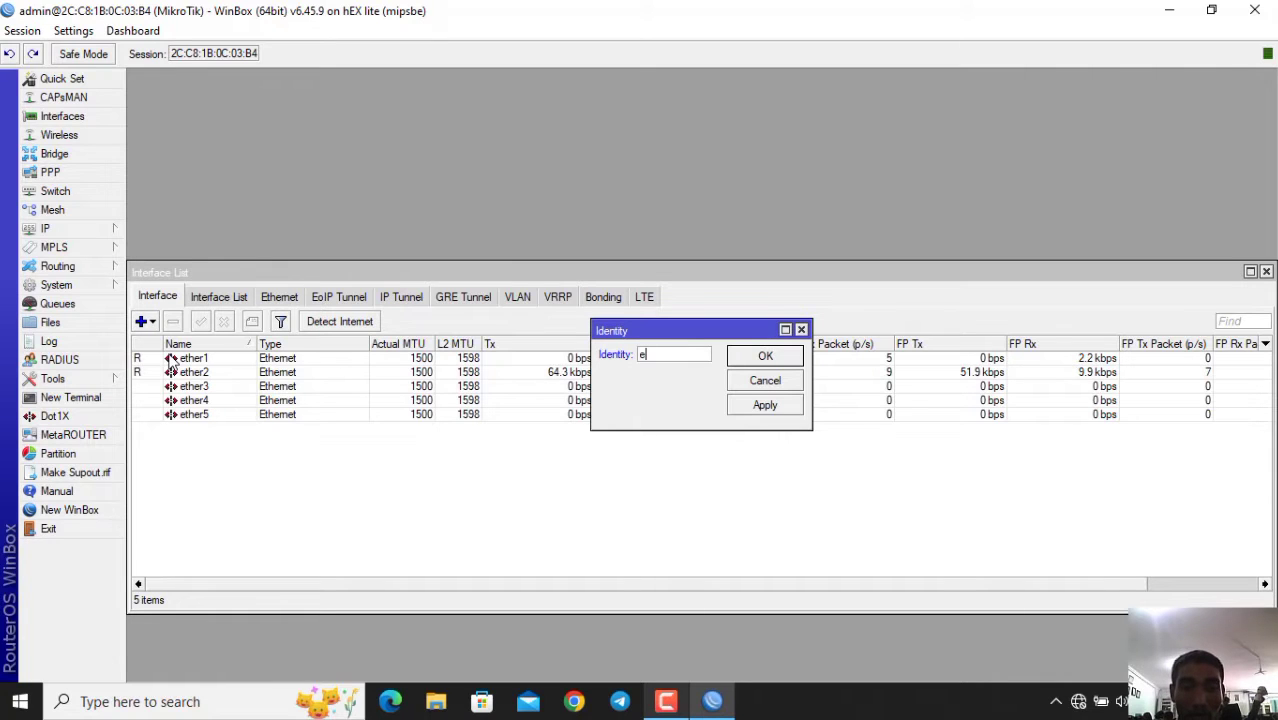
type("DO")
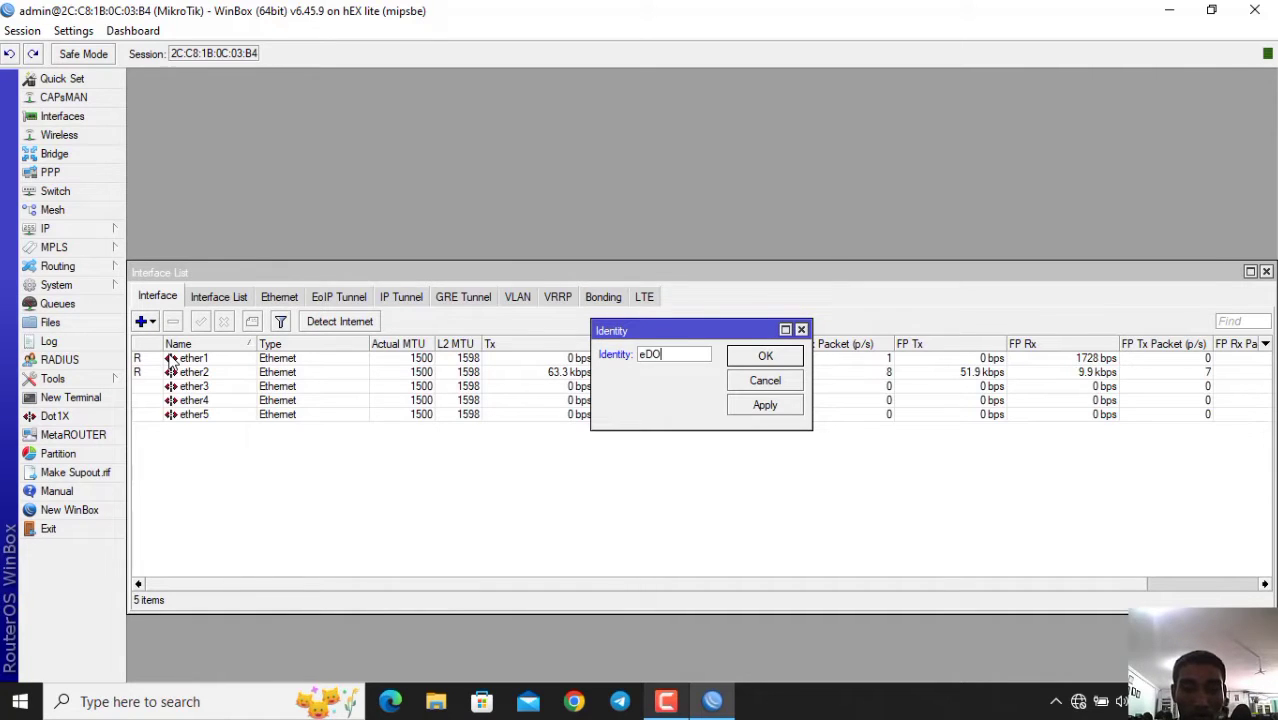
key("BackSpace")
key("BackSpace")
type("e")
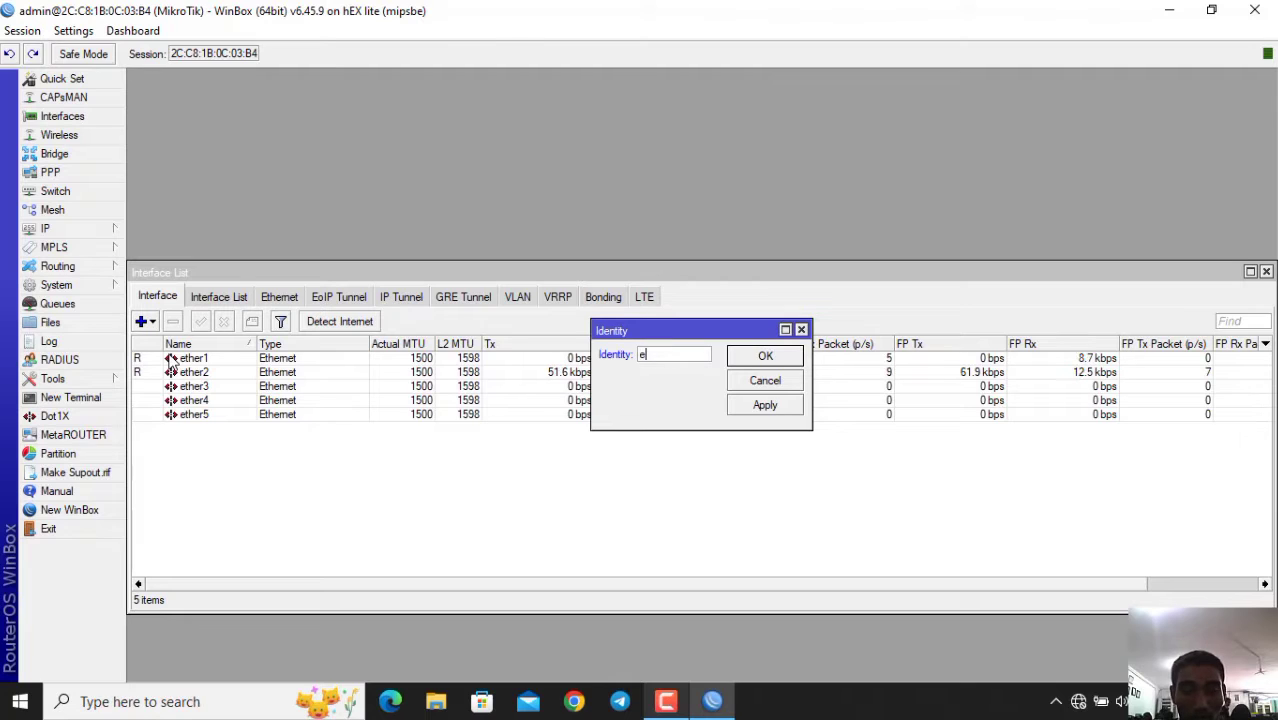
type("Ed .")
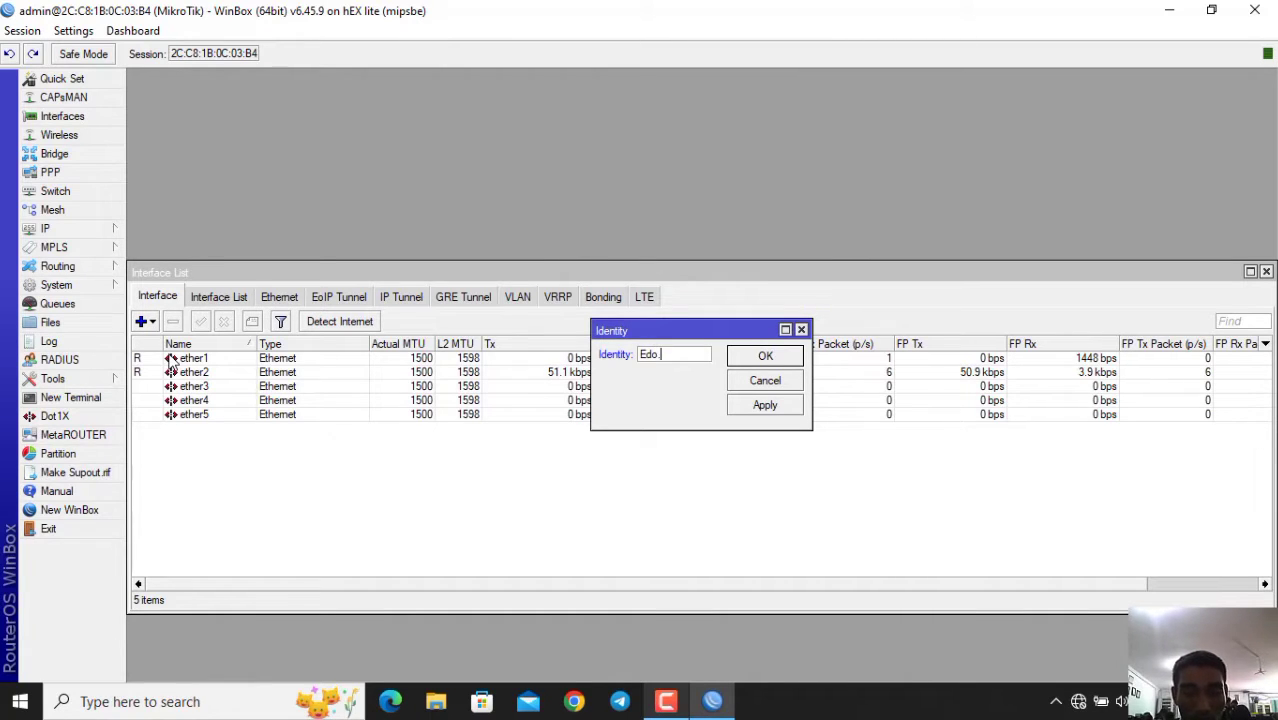
type("net")
key("Return")
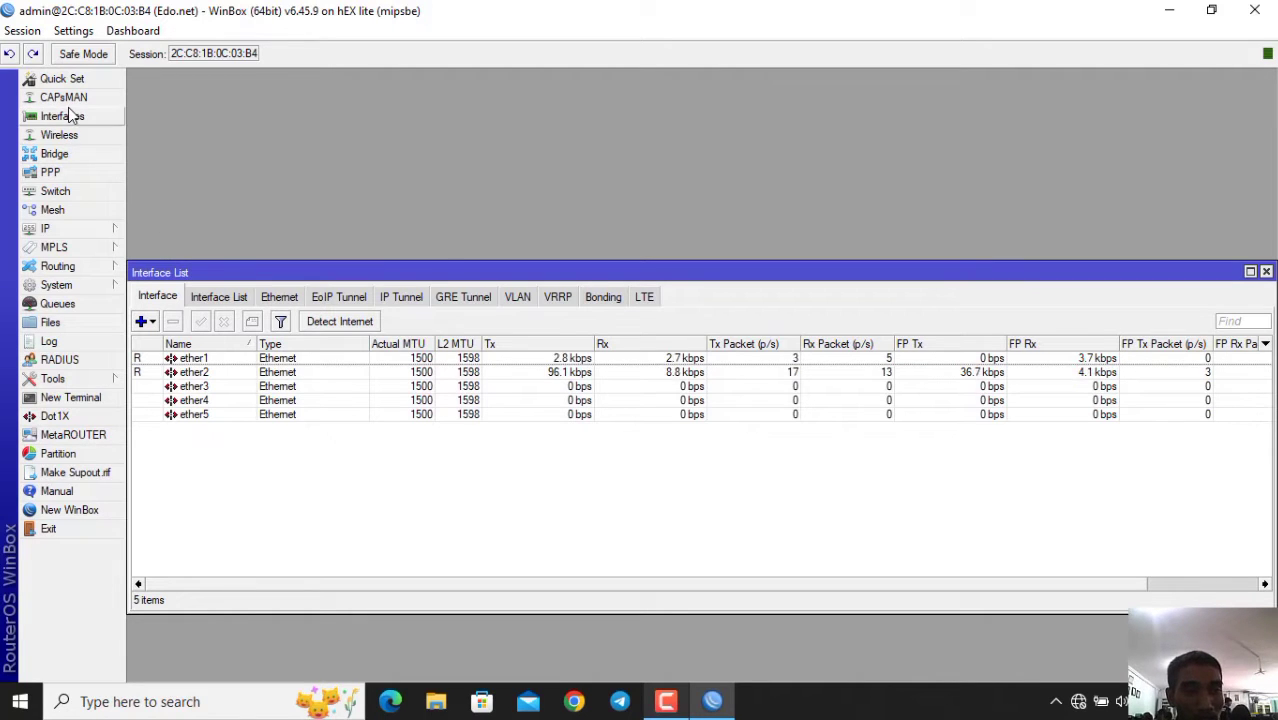
Add the comment INTERNET to interface ether1 and save the interface
left_click(215, 359)
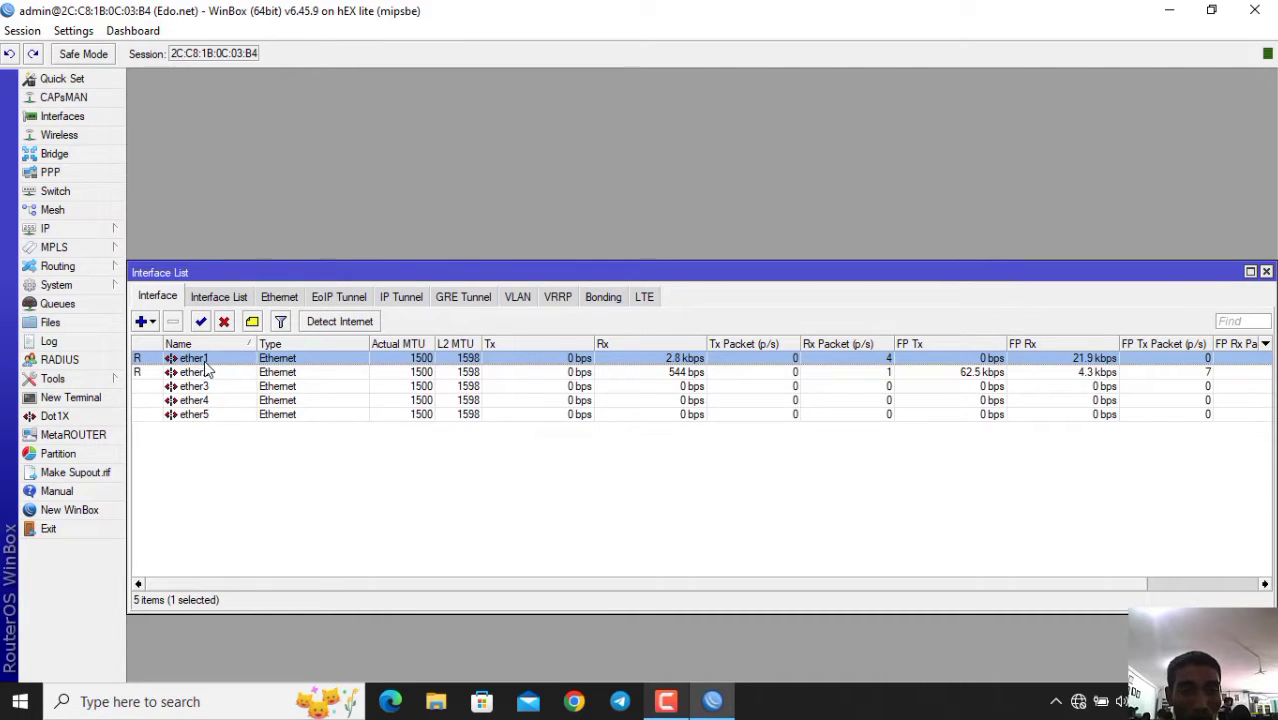
left_click(198, 370)
left_click(197, 358)
double_click(197, 358)
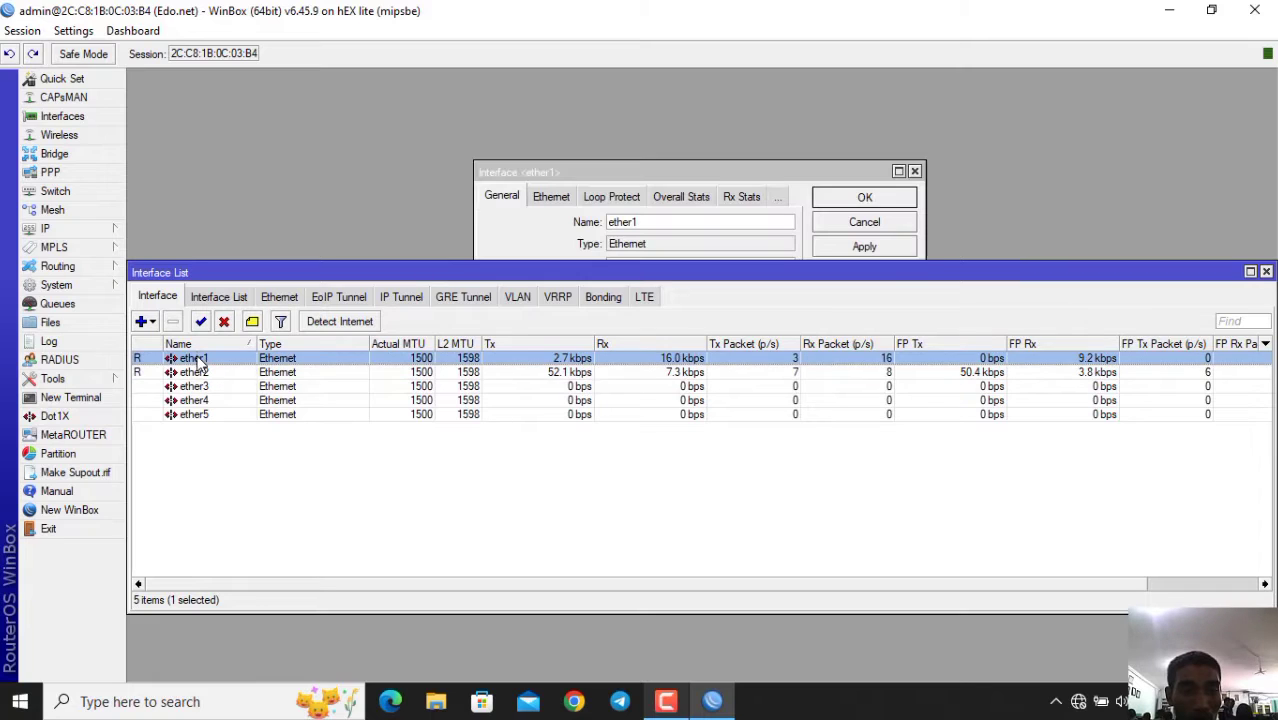
left_click(713, 171)
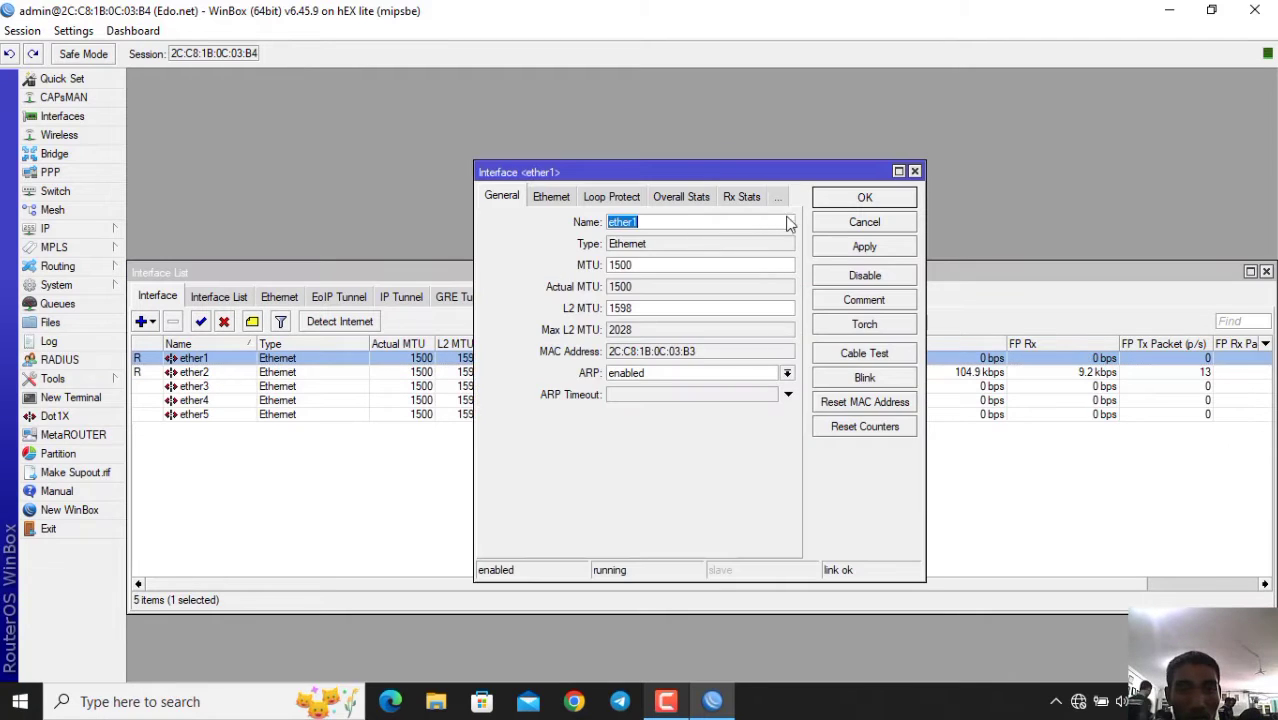
left_click(862, 302)
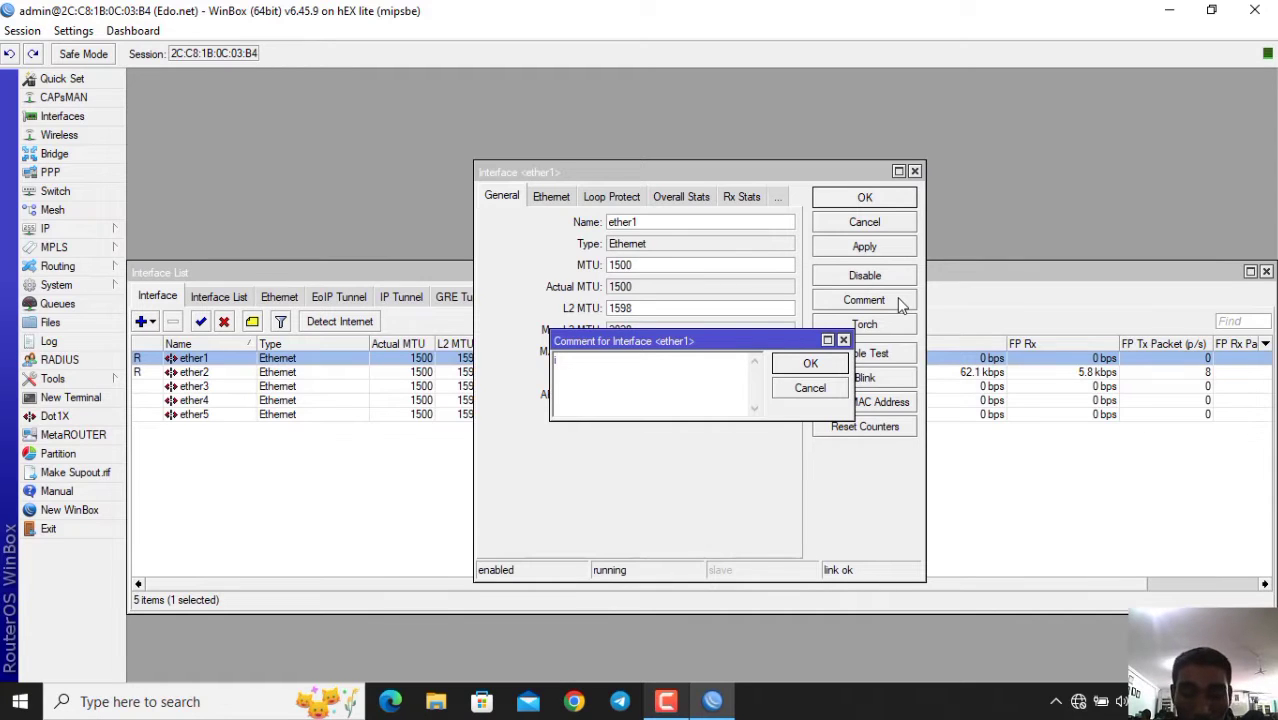
type("NET")
key("Return")
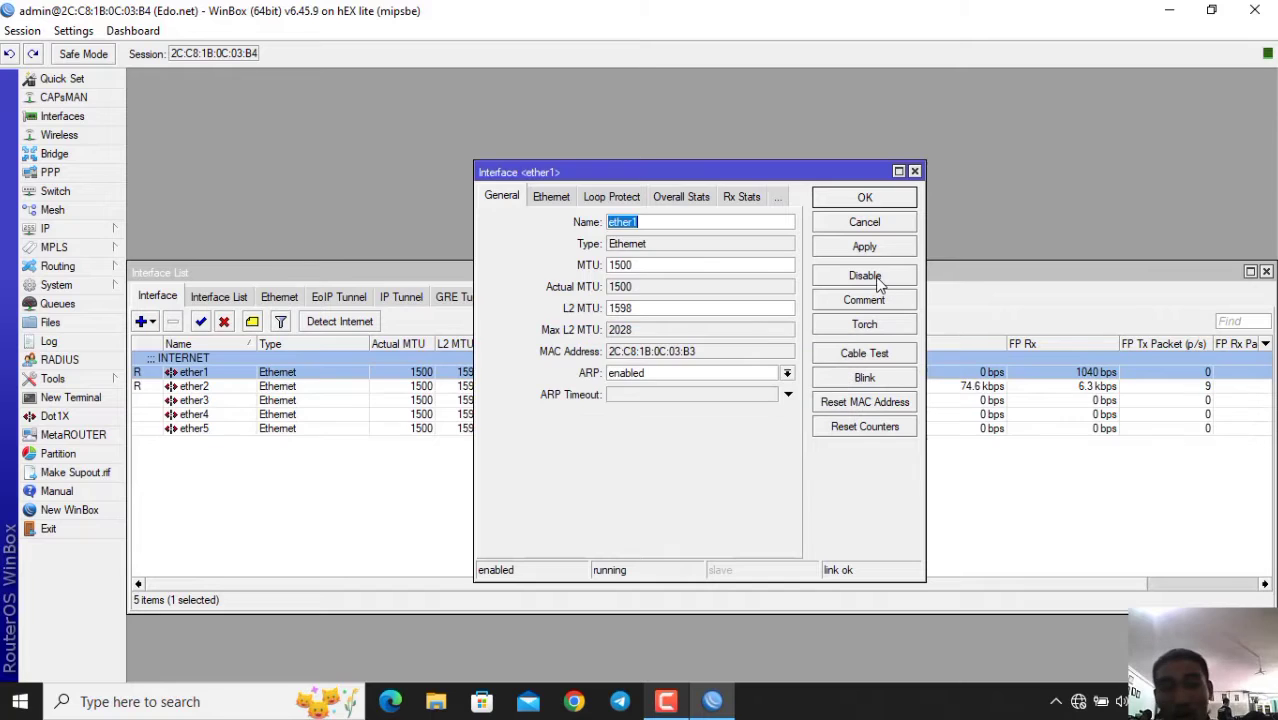
left_click(865, 197)
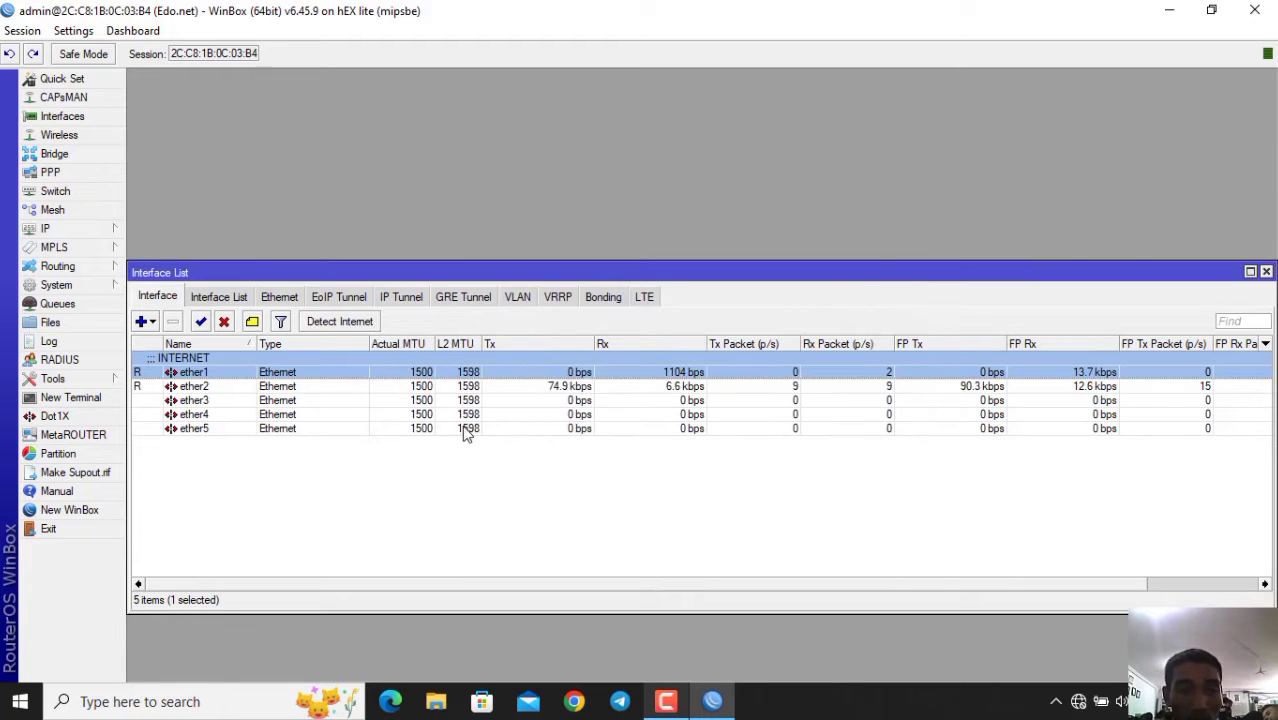
Add the comment LAN to interface ether2 and close its properties
double_click(282, 386)
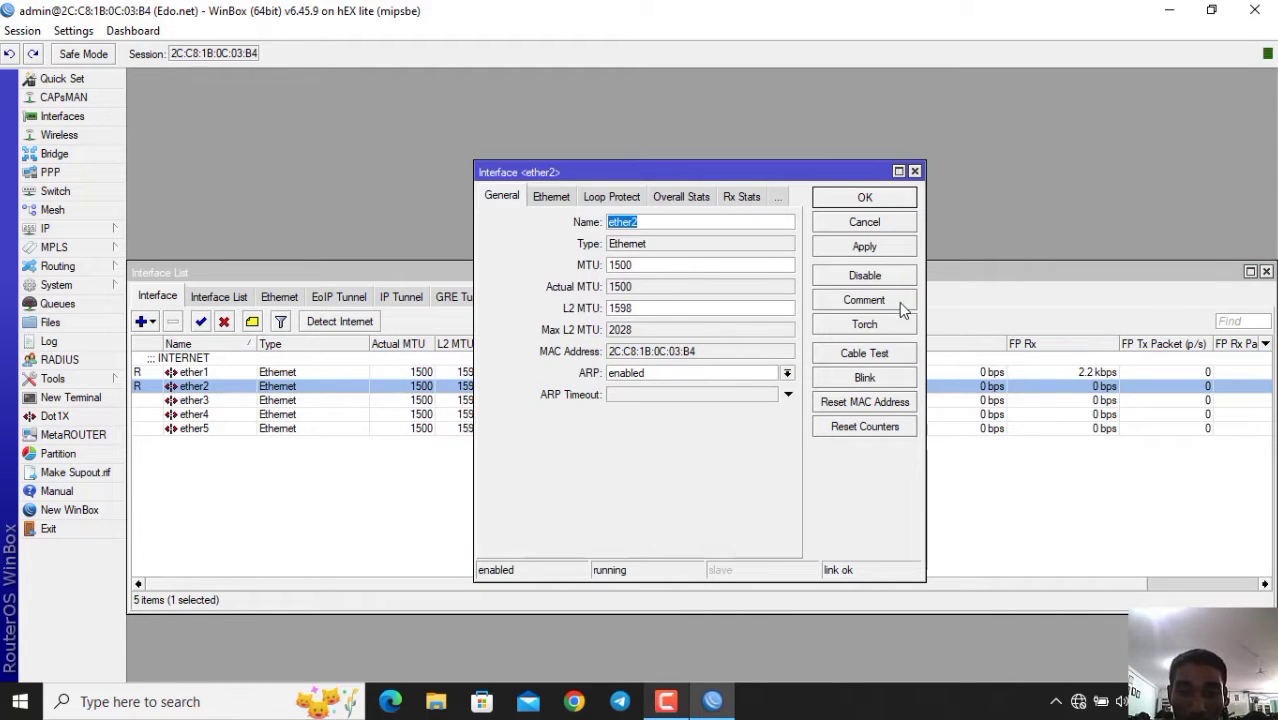
left_click(882, 300)
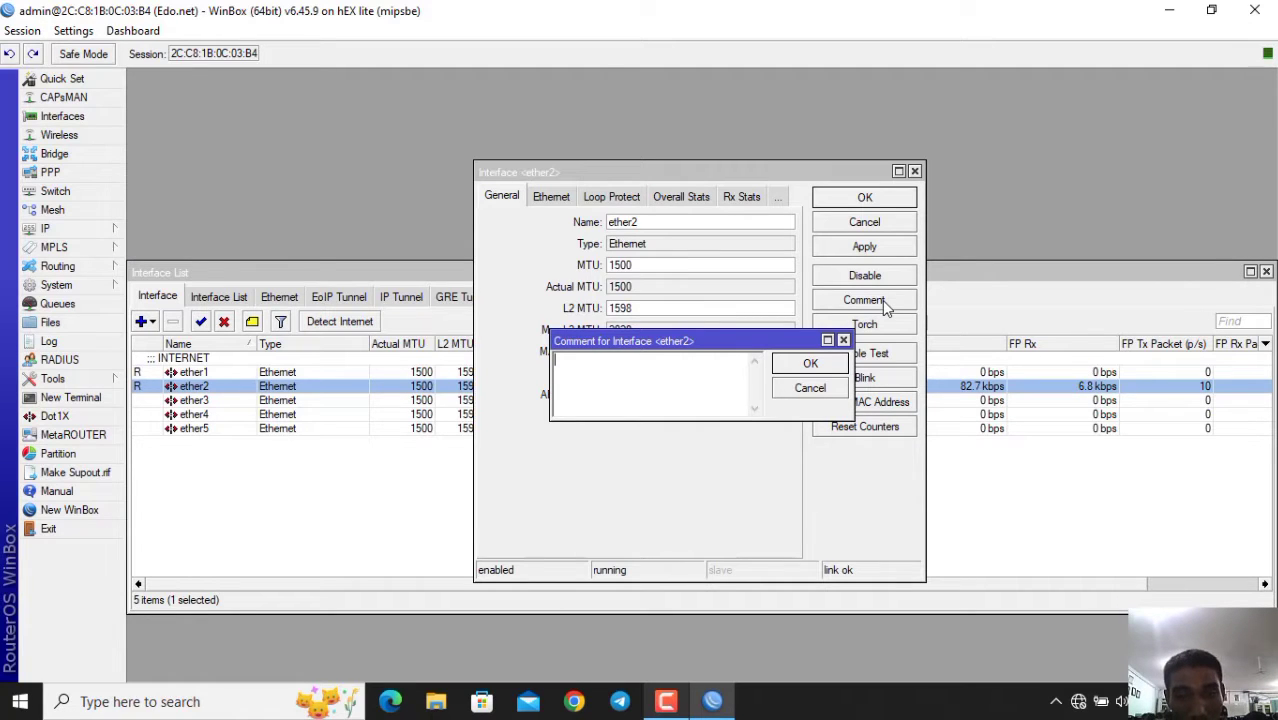
type("LAN")
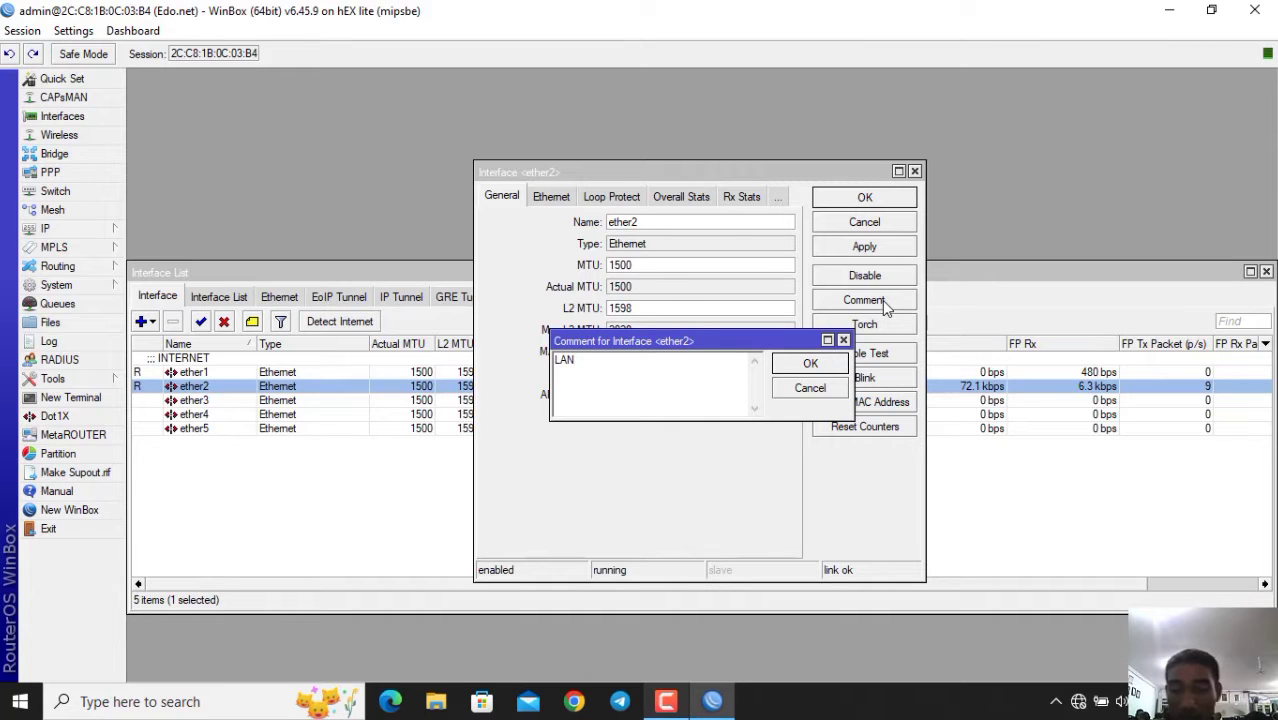
key("Return")
key("Escape")
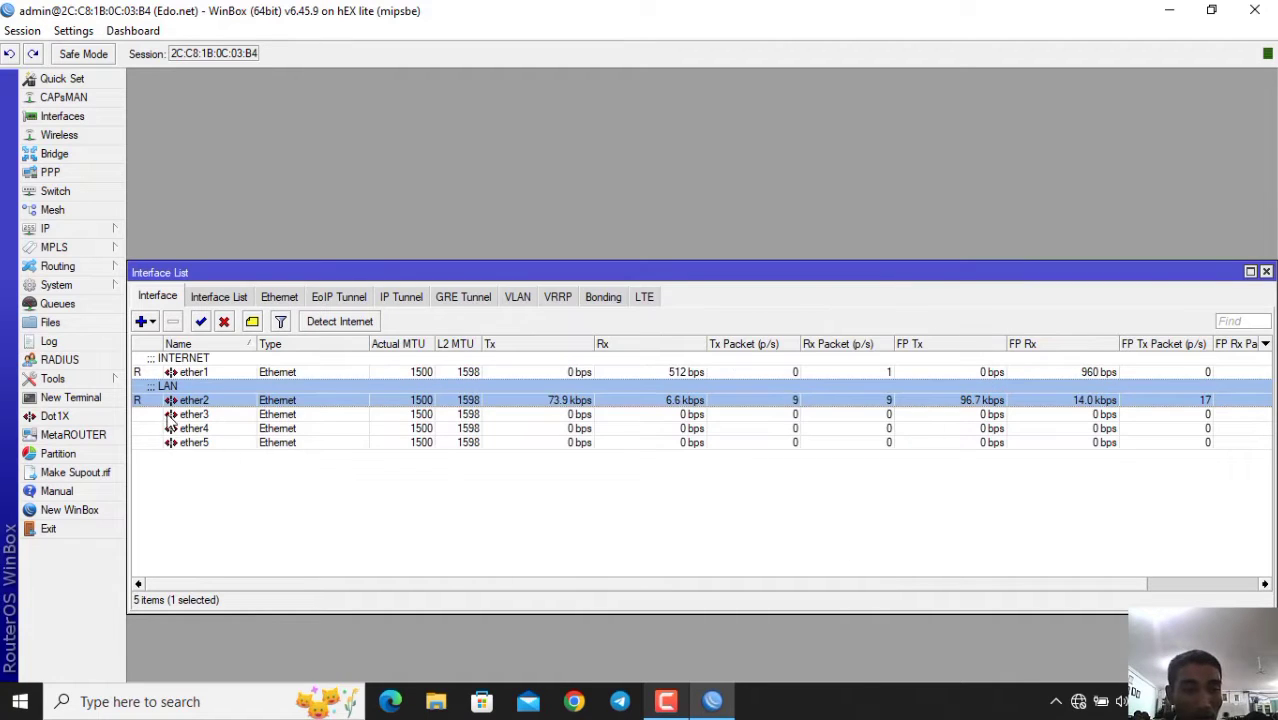
Add the comment WIFI to interface ether3 and save the interface
double_click(172, 418)
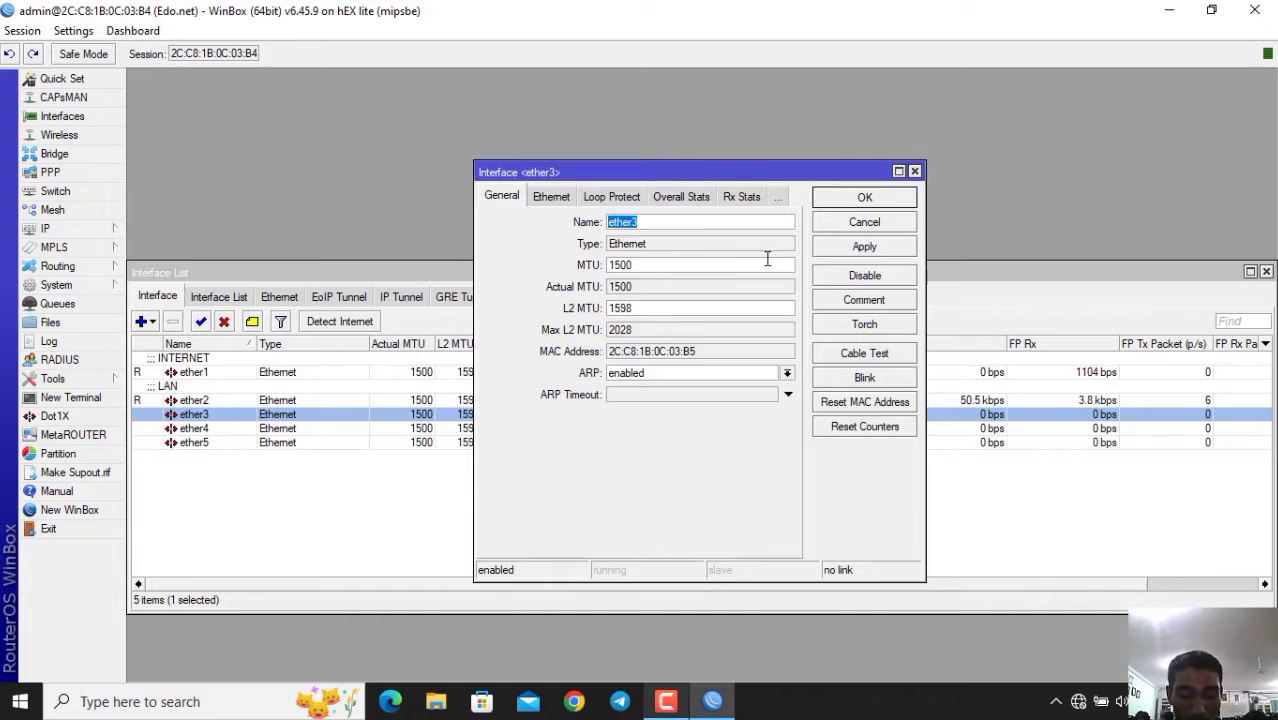
left_click(858, 300)
type("WiFI")
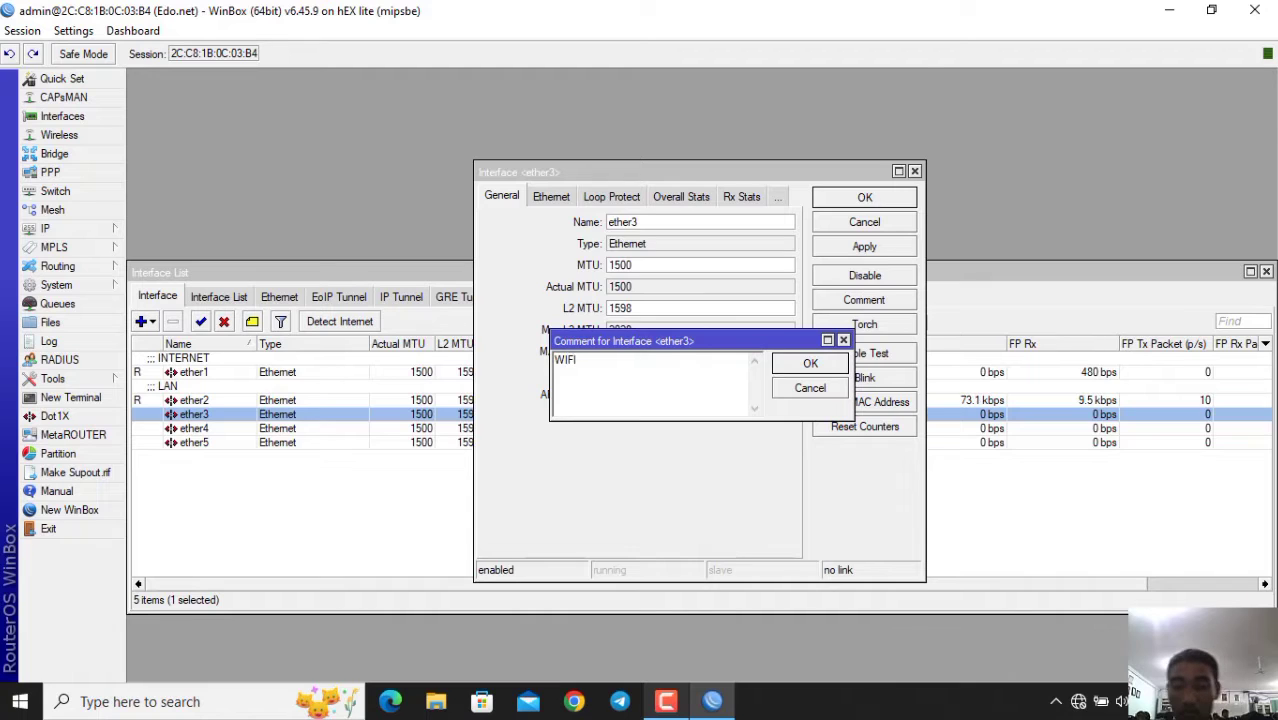
key("Return")
key("Return")
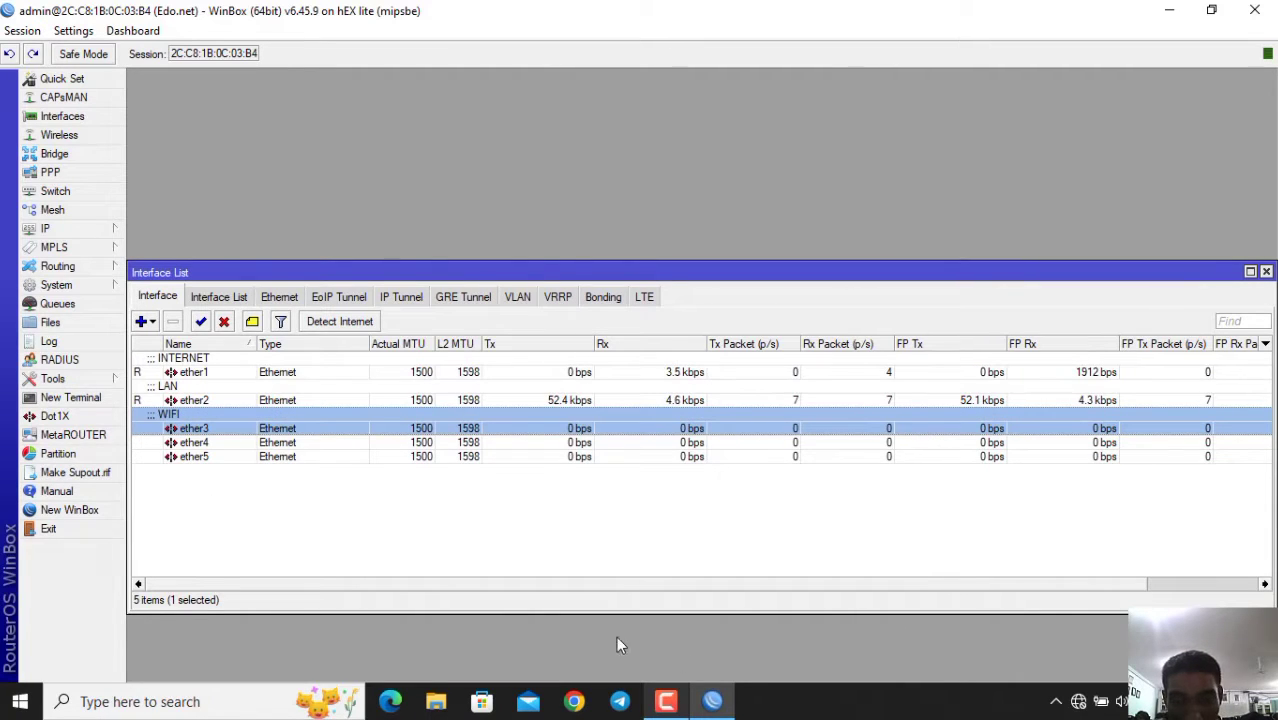
left_click(665, 701)
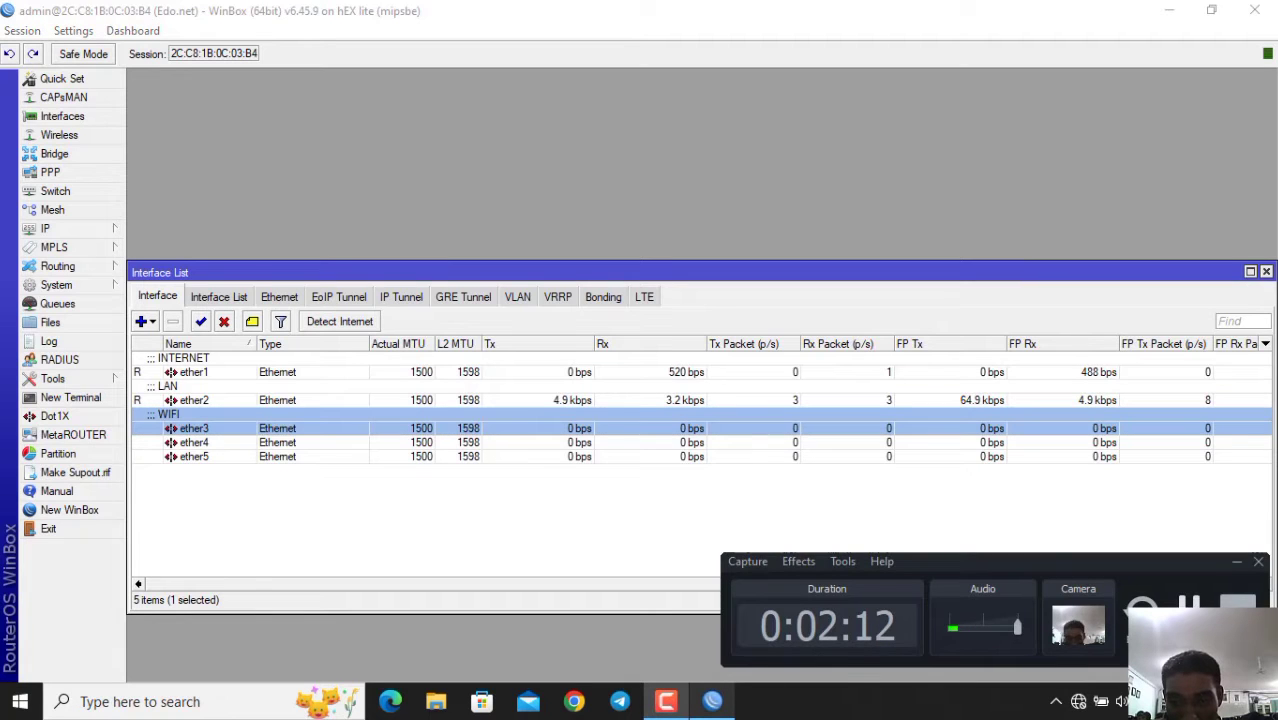
left_click(1191, 603)
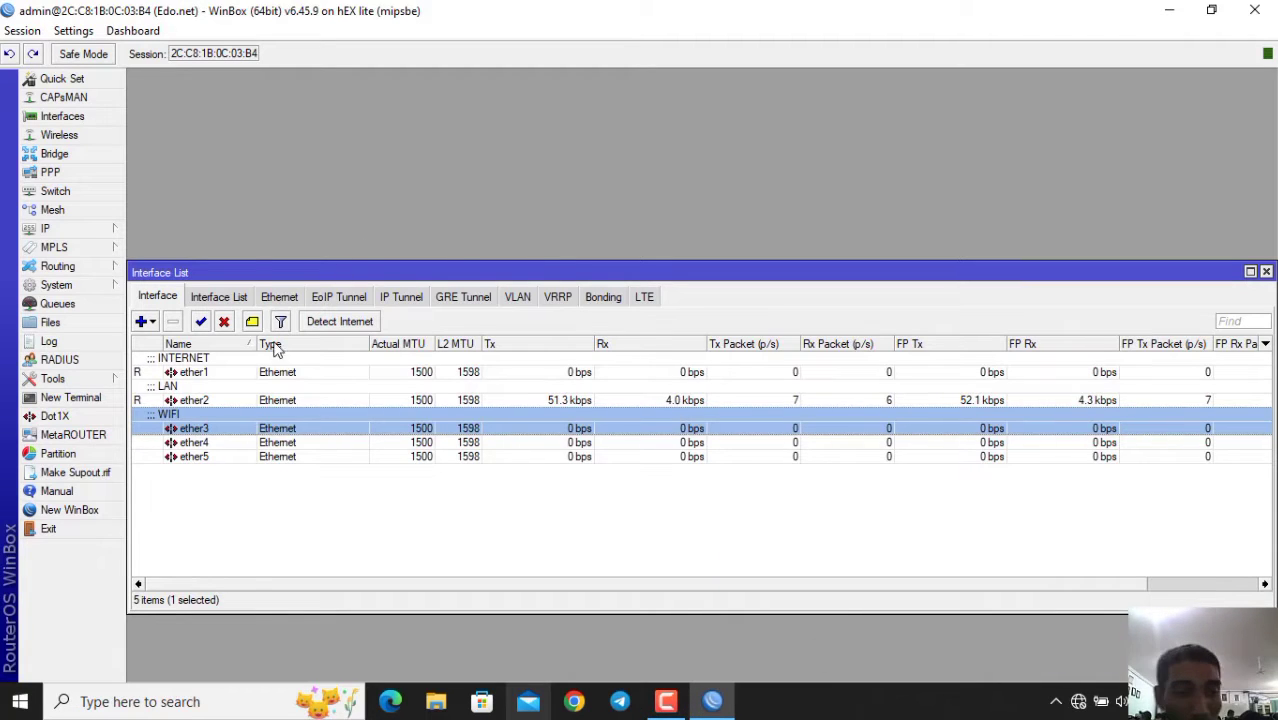
Set the comment of interface ether3 to AP1 and save the interface
double_click(210, 430)
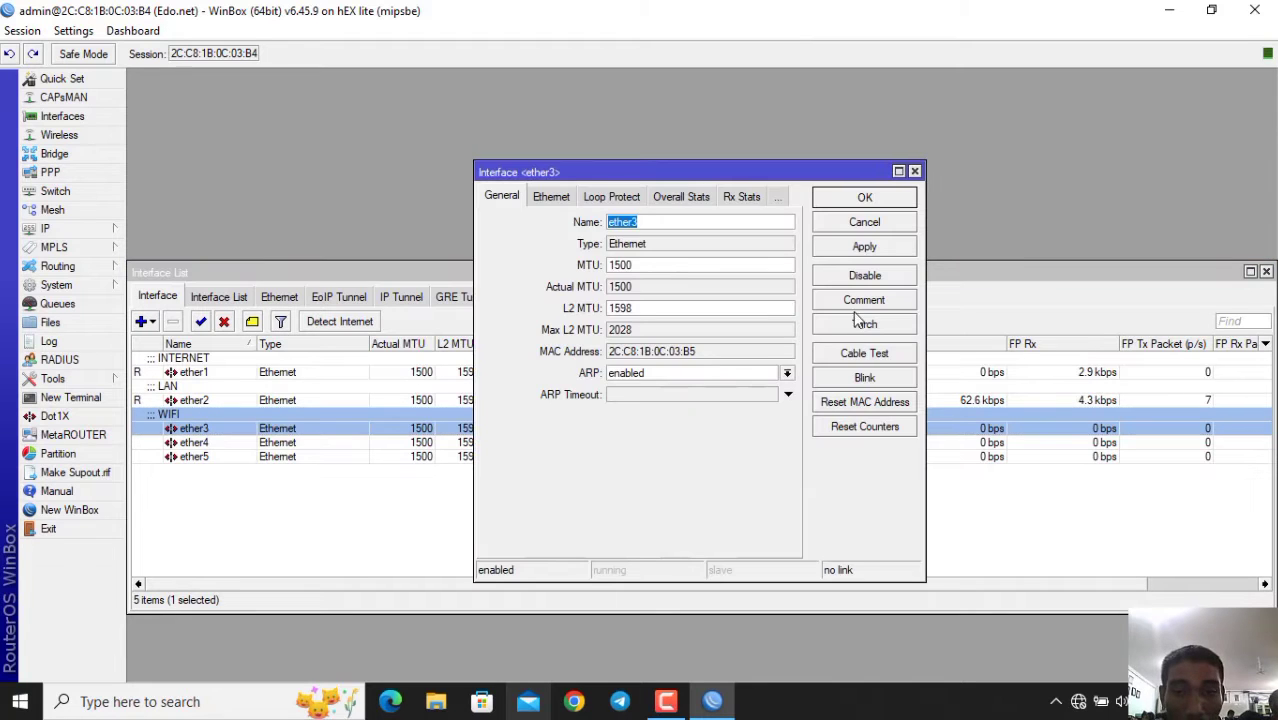
left_click(860, 301)
type("ap")
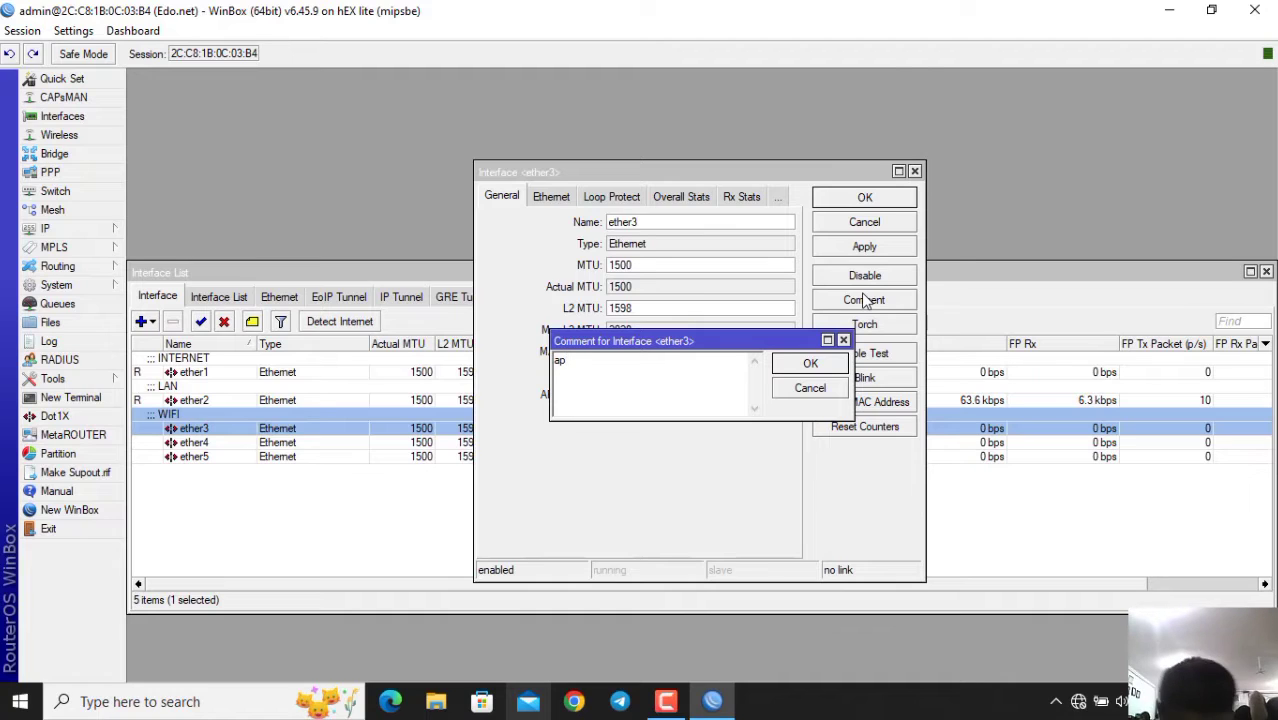
key("BackSpace")
key("BackSpace")
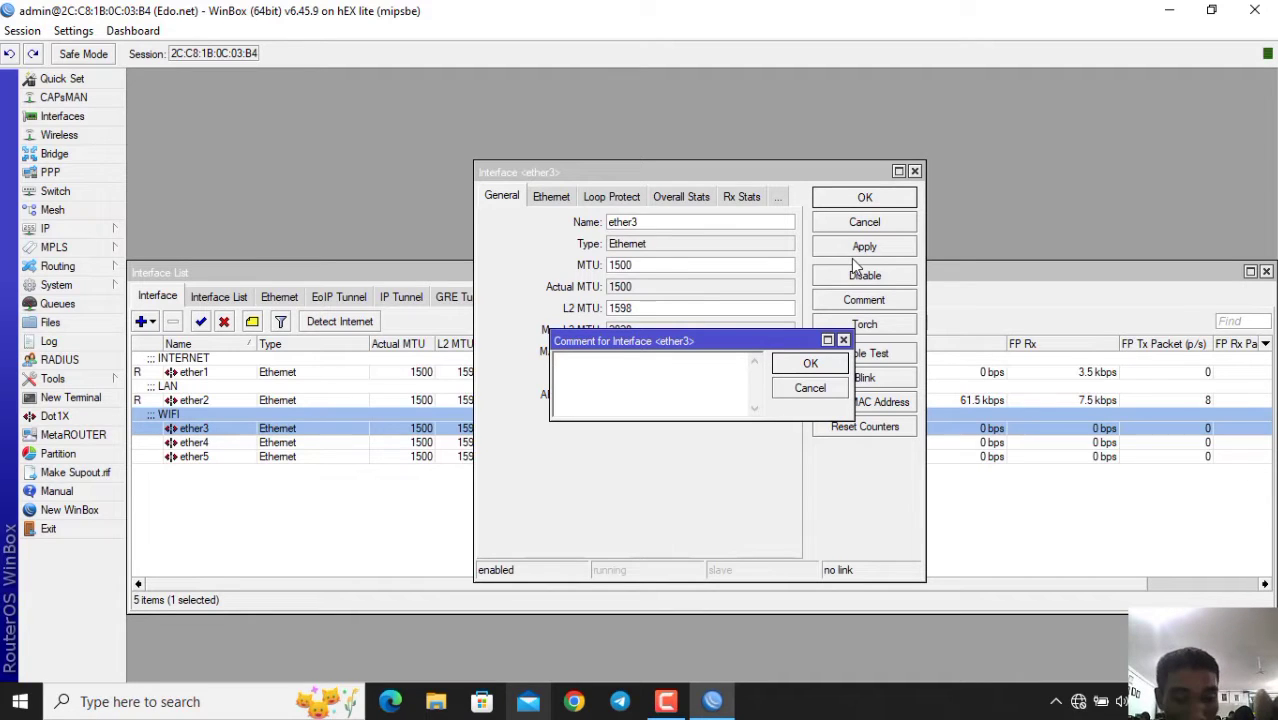
type("a")
key("BackSpace")
type("AP1")
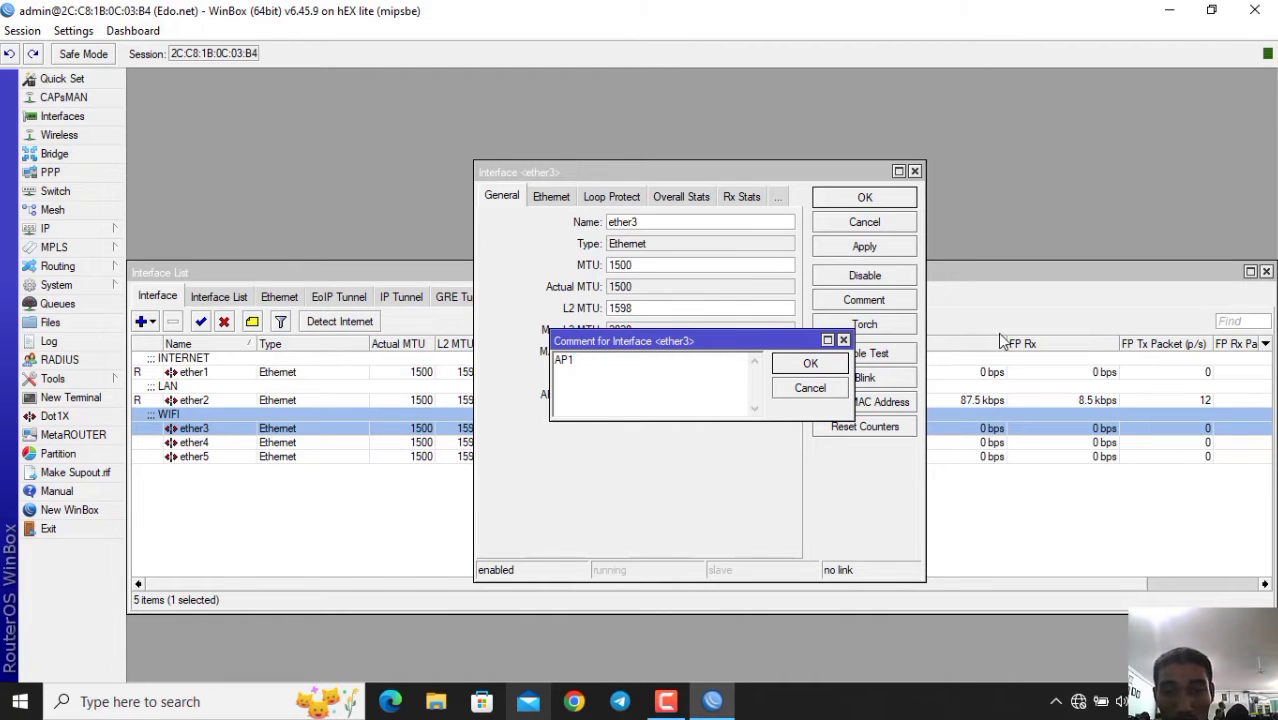
left_click(806, 362)
left_click(858, 196)
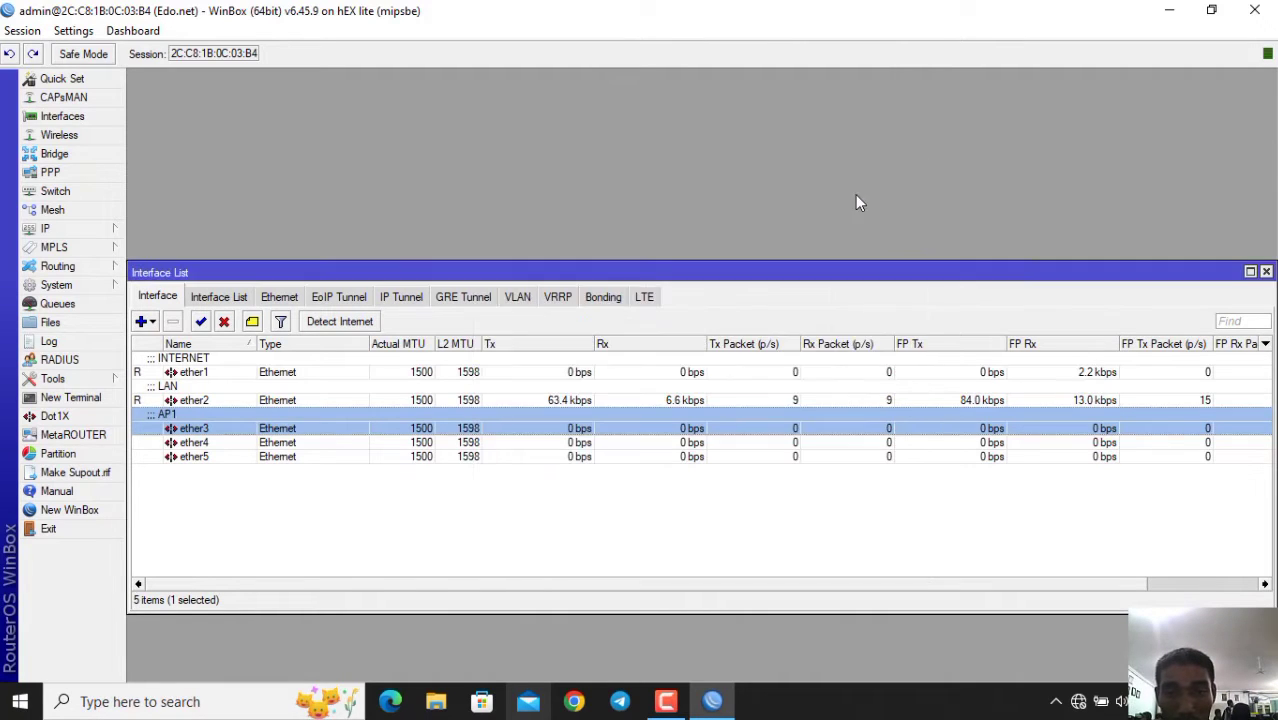
Add the comment AP2 to interface ether4 and save the interface
double_click(264, 442)
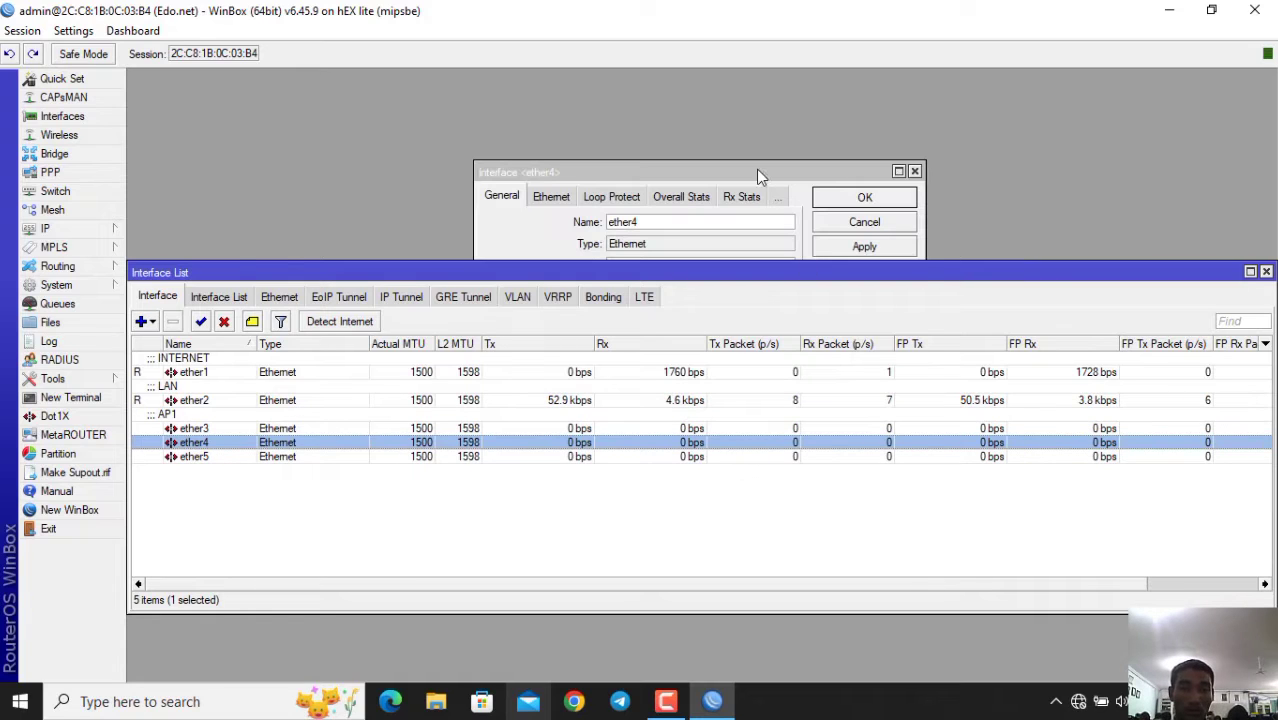
left_click(911, 301)
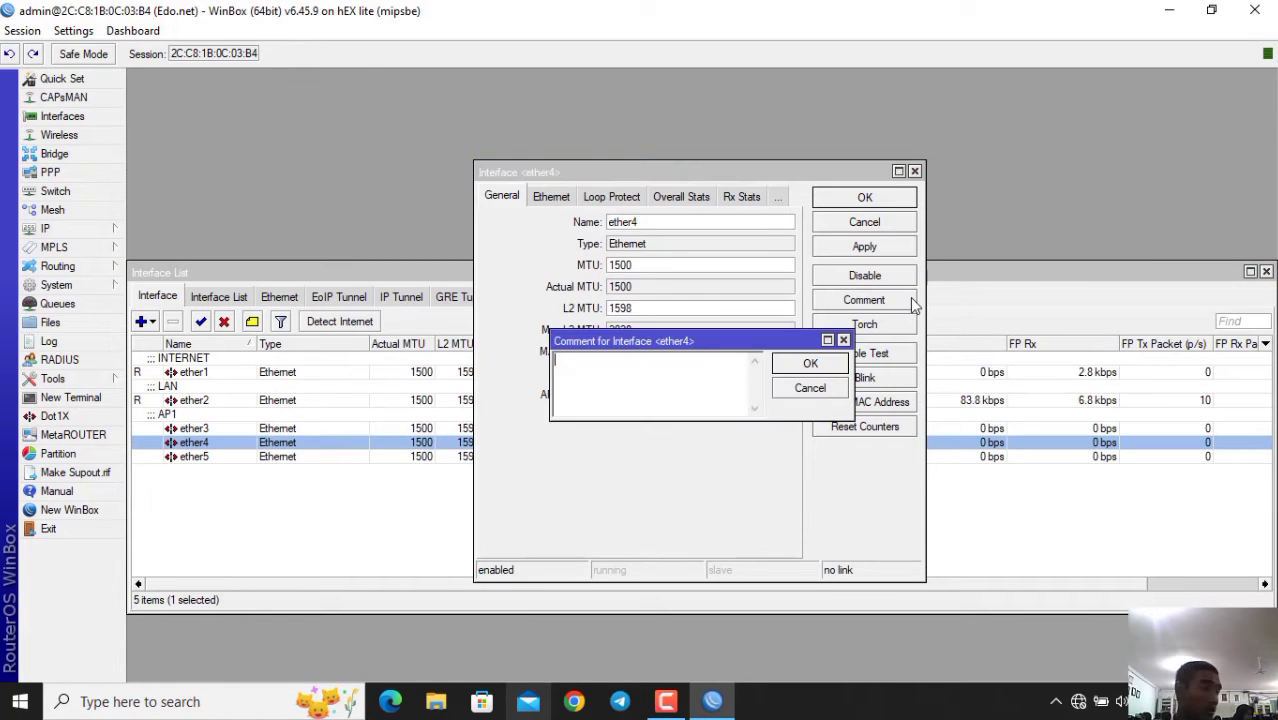
type("AP")
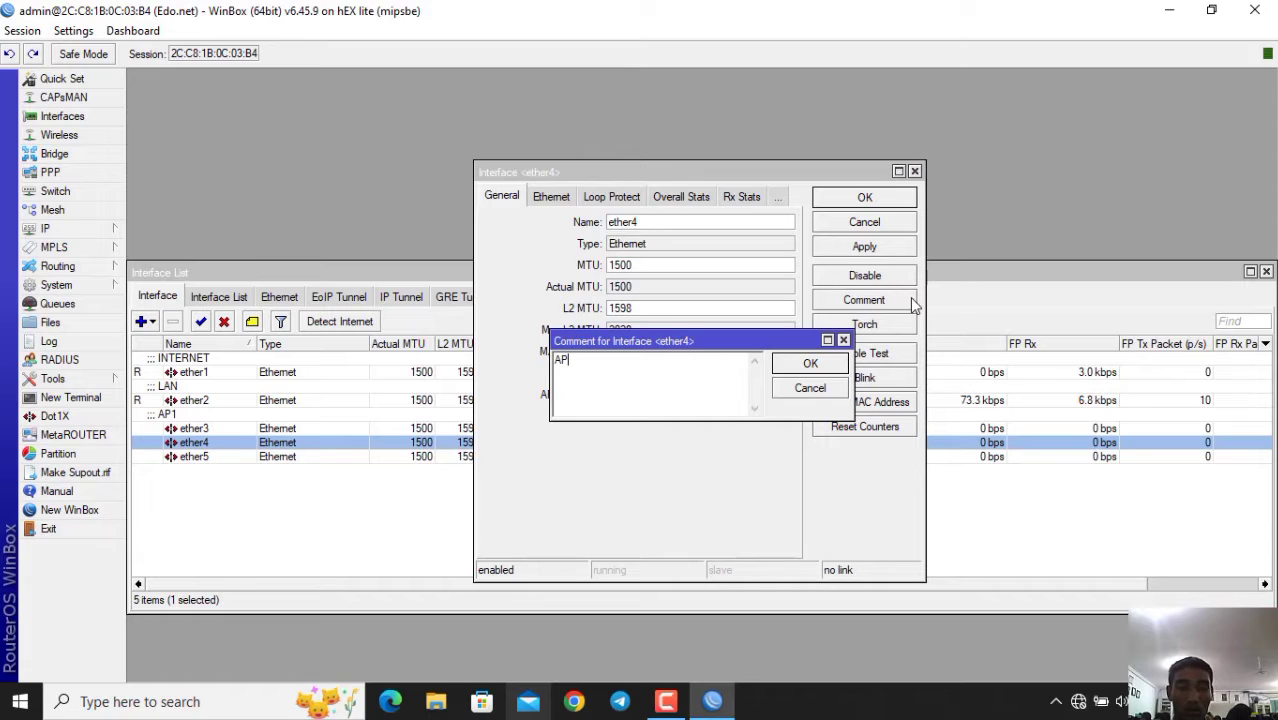
key("Return")
key("Return")
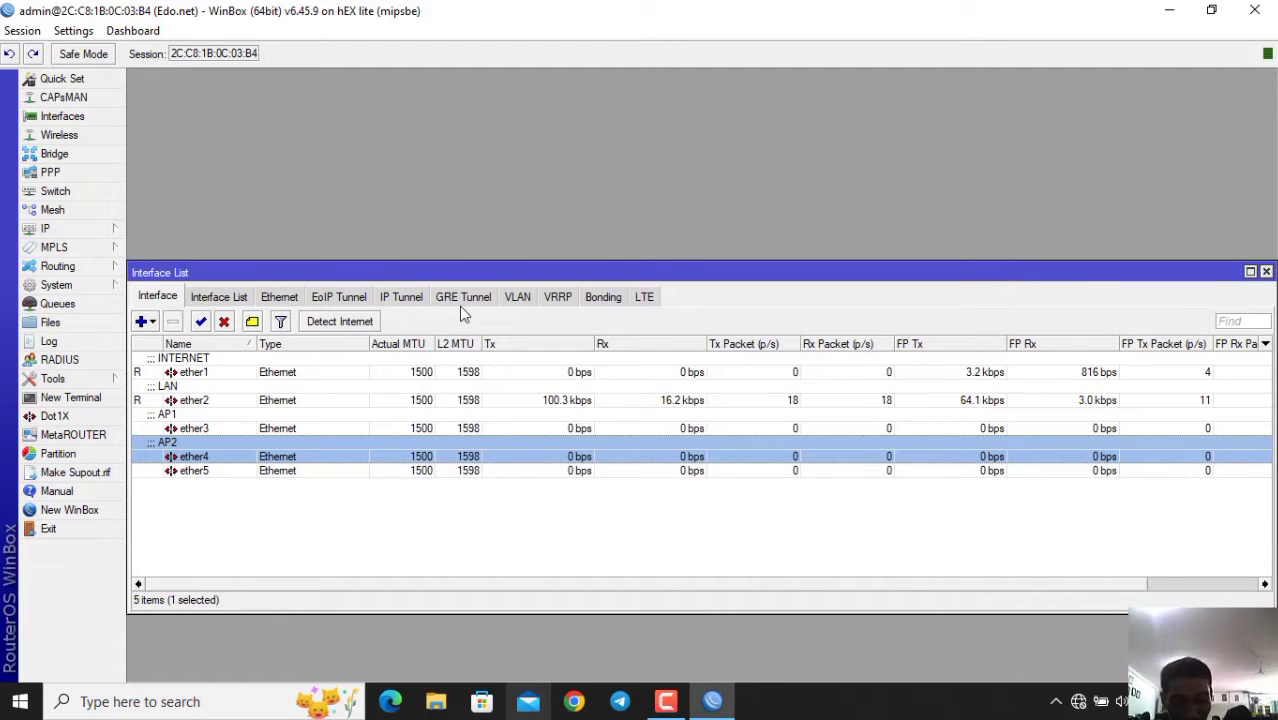
Create a DHCP client on interface ether1 with peer DNS, peer NTP and the default route enabled
left_click(80, 230)
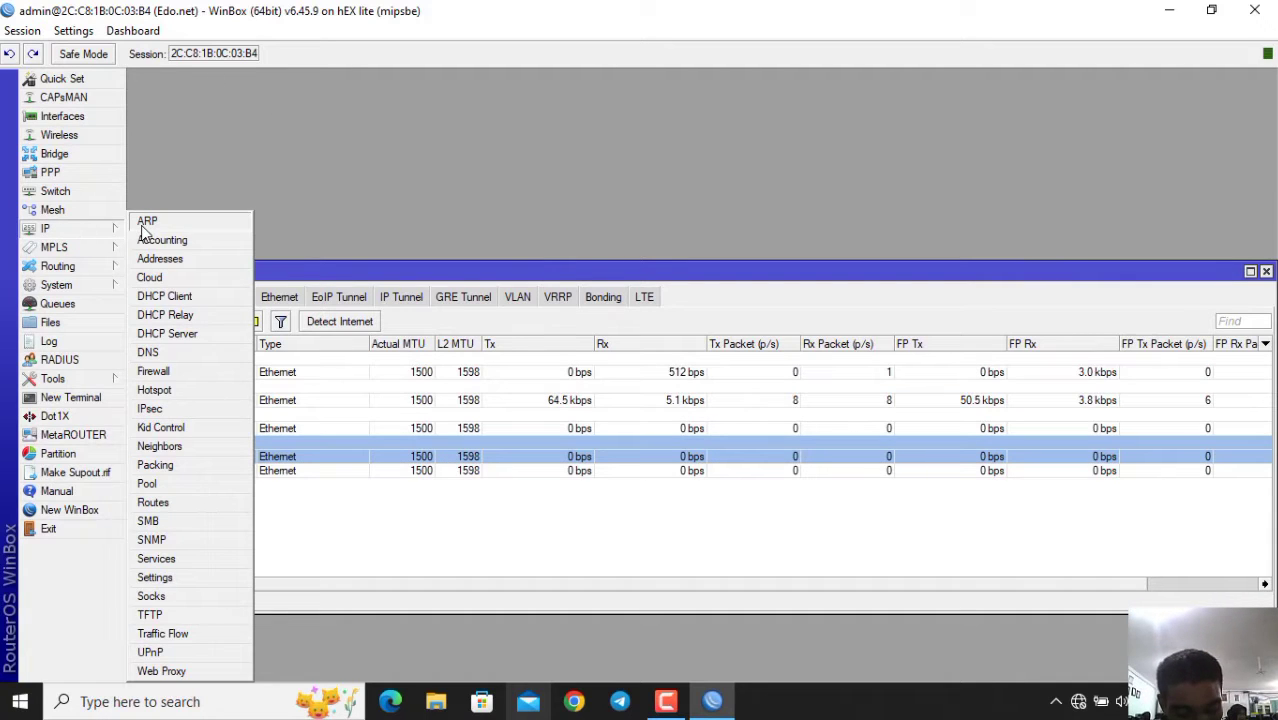
left_click(166, 296)
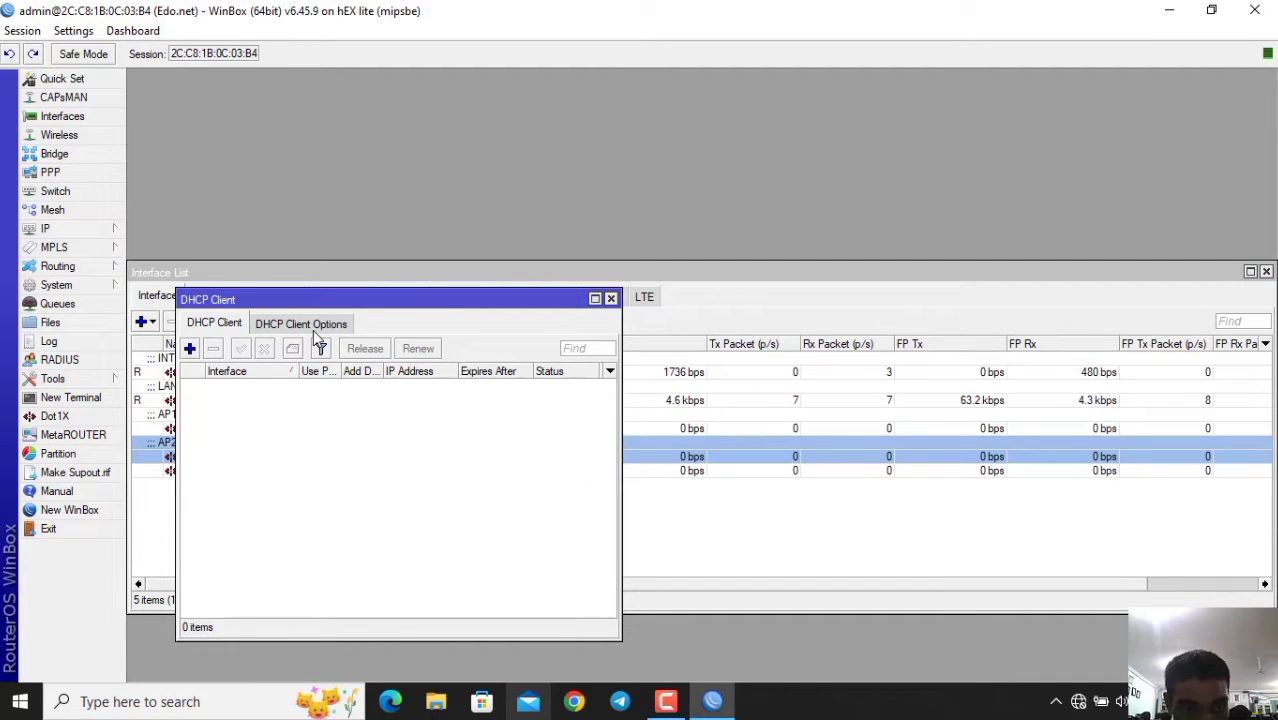
left_click(195, 356)
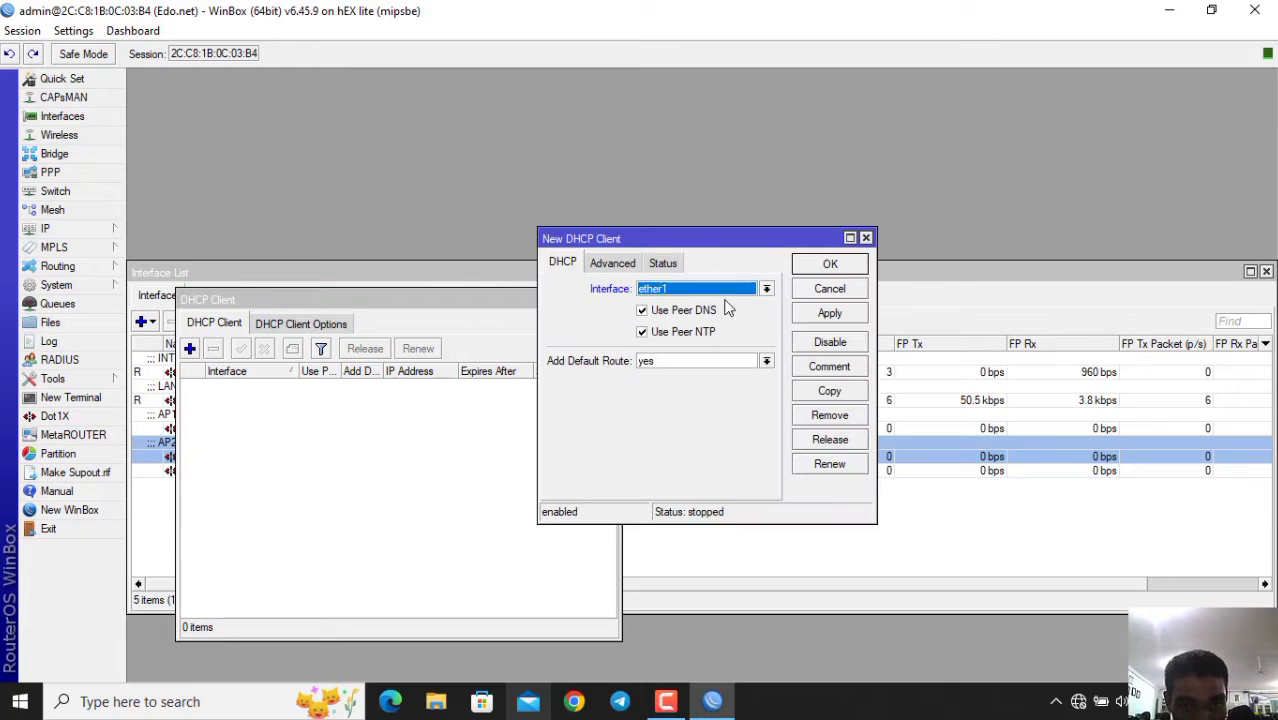
left_click(828, 313)
left_click(828, 264)
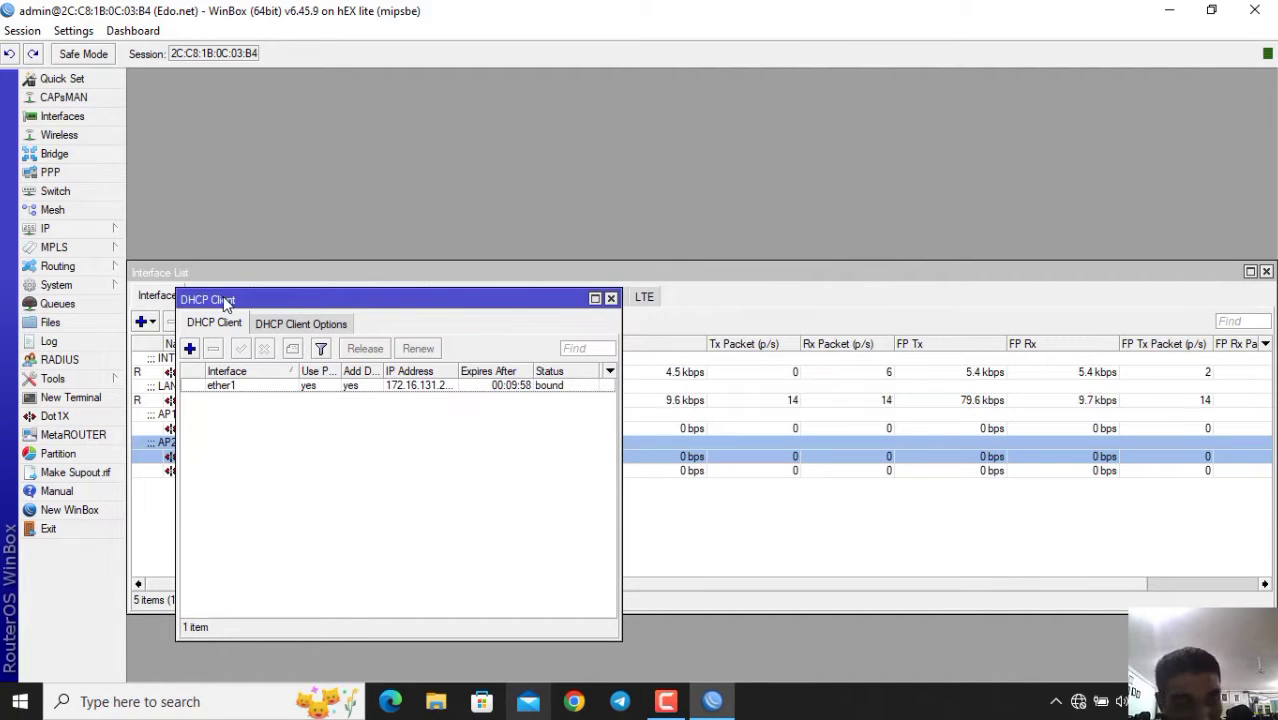
Add a firewall NAT rule with chain srcnat, out interface ether1 and action masquerade, and save it
left_click(50, 229)
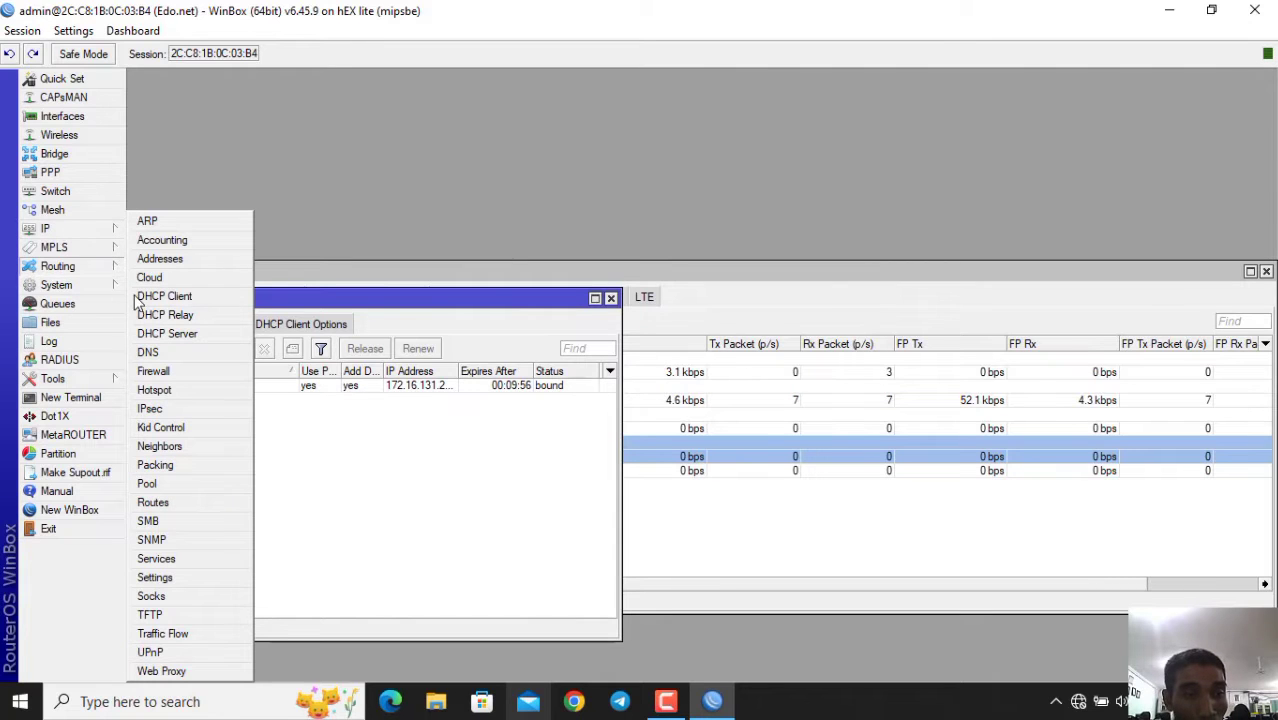
left_click(178, 374)
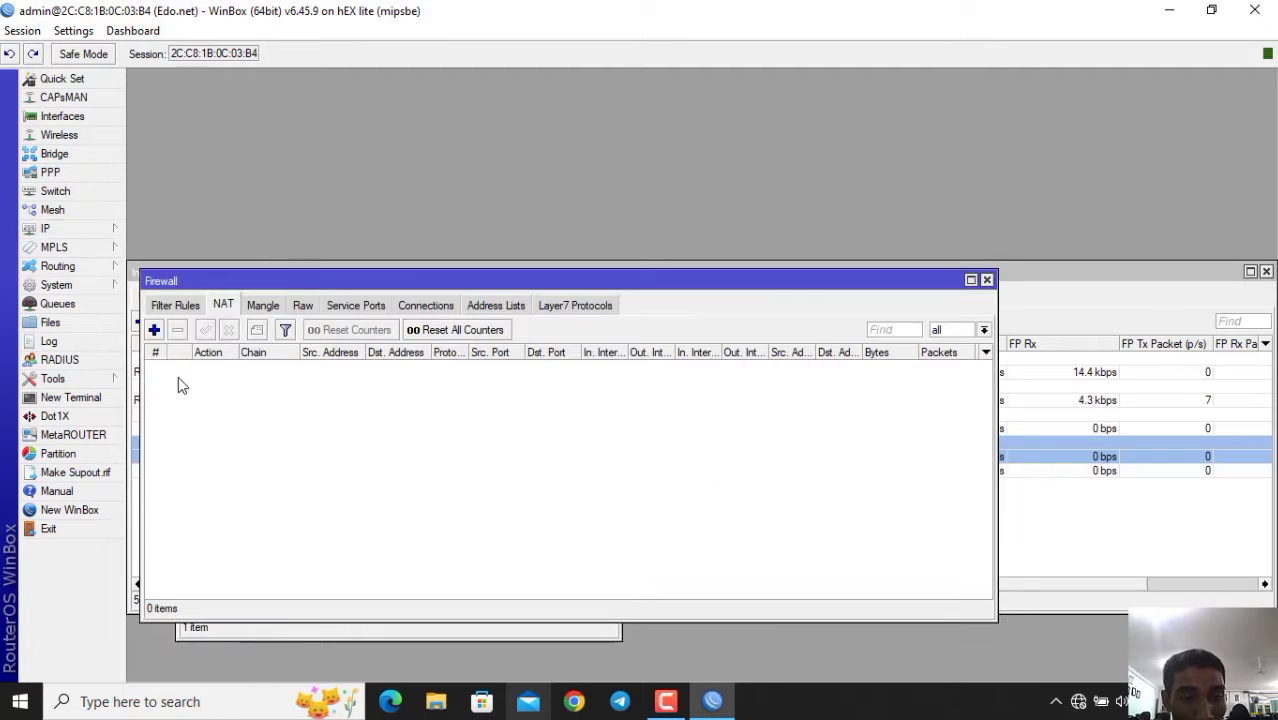
left_click(154, 329)
left_click(706, 185)
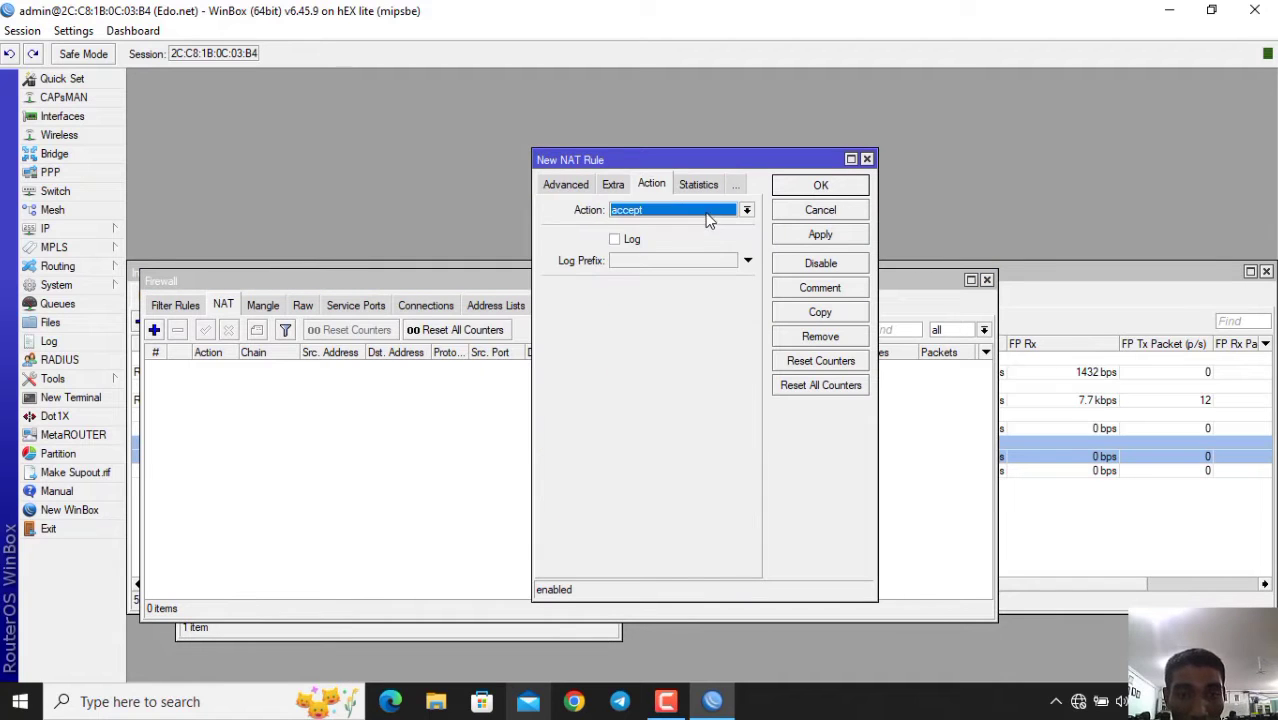
left_click(712, 212)
left_click(720, 300)
left_click(552, 186)
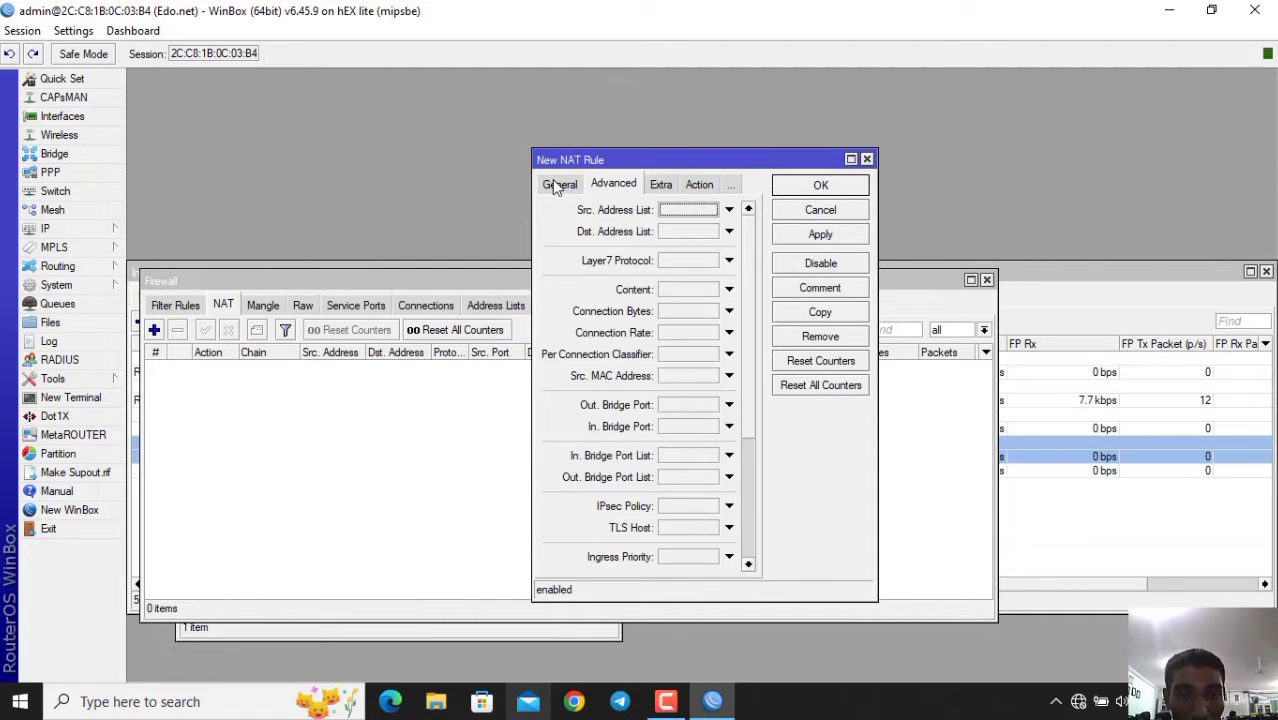
left_click(560, 184)
left_click(670, 391)
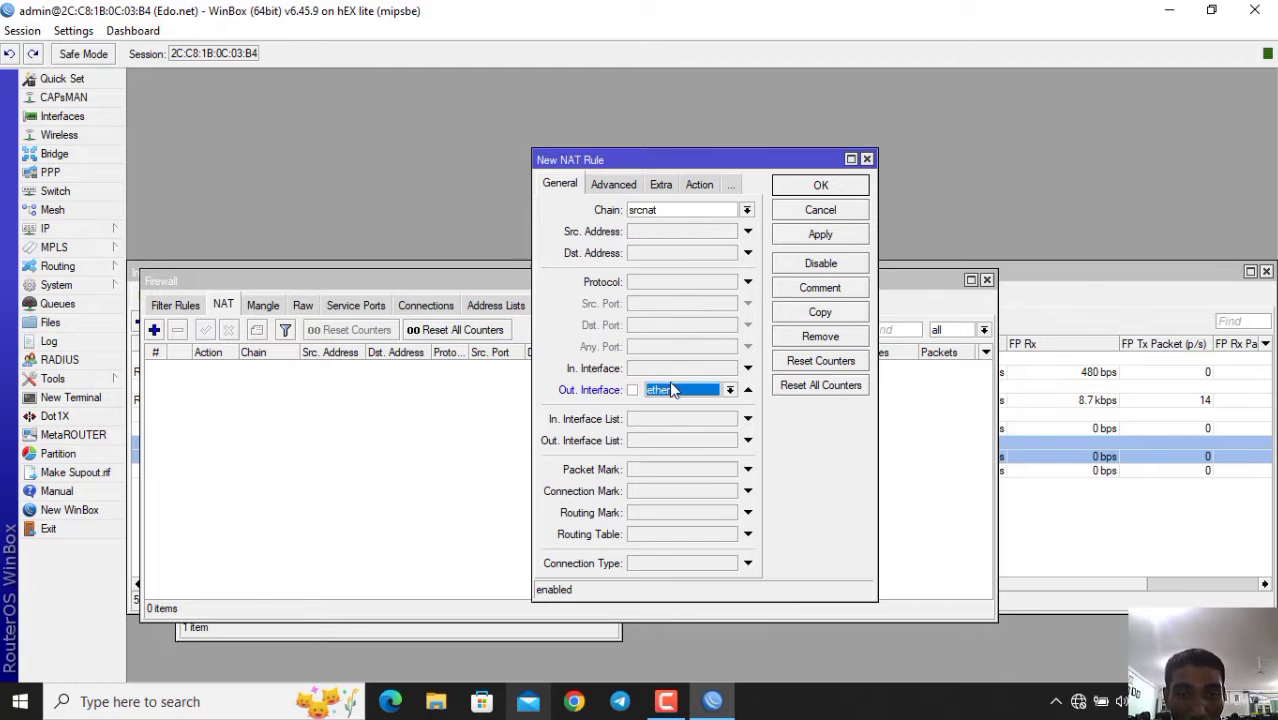
left_click(820, 234)
left_click(809, 187)
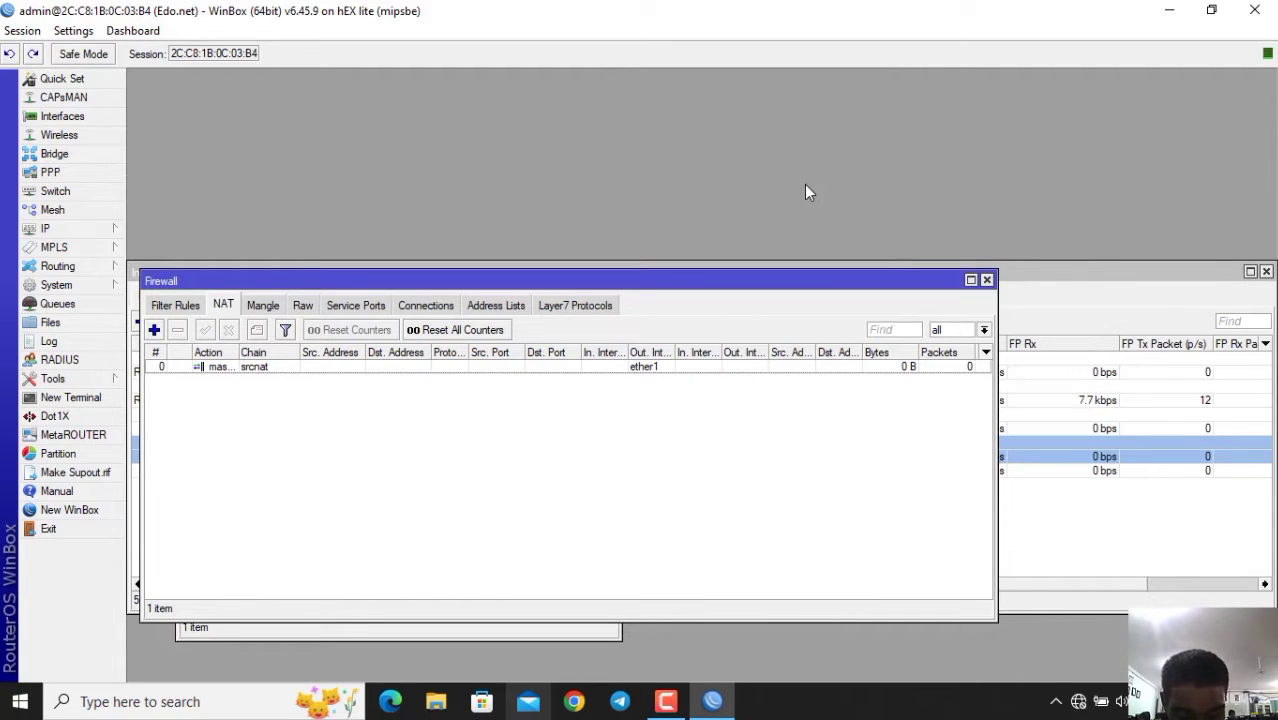
Open the router's IP address list, and set the DNS server to 8.8.8.8 in the DNS settings and save them
left_click(52, 229)
left_click(158, 256)
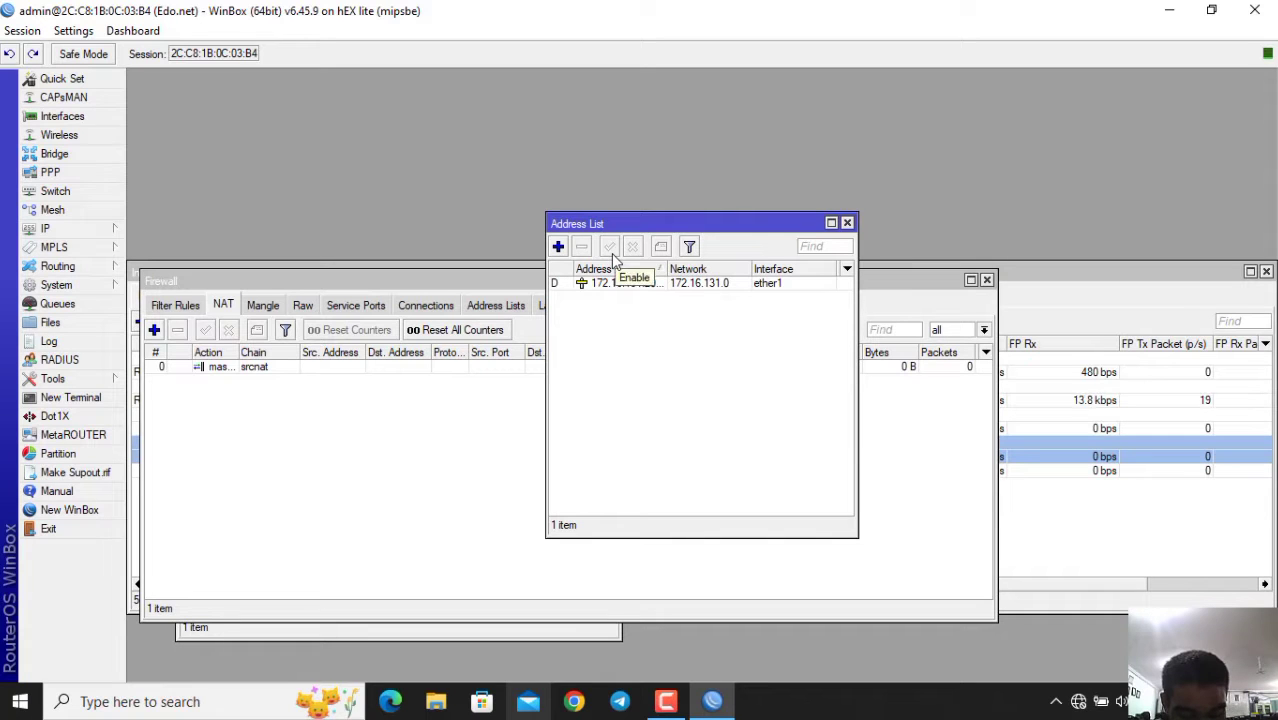
left_click(46, 229)
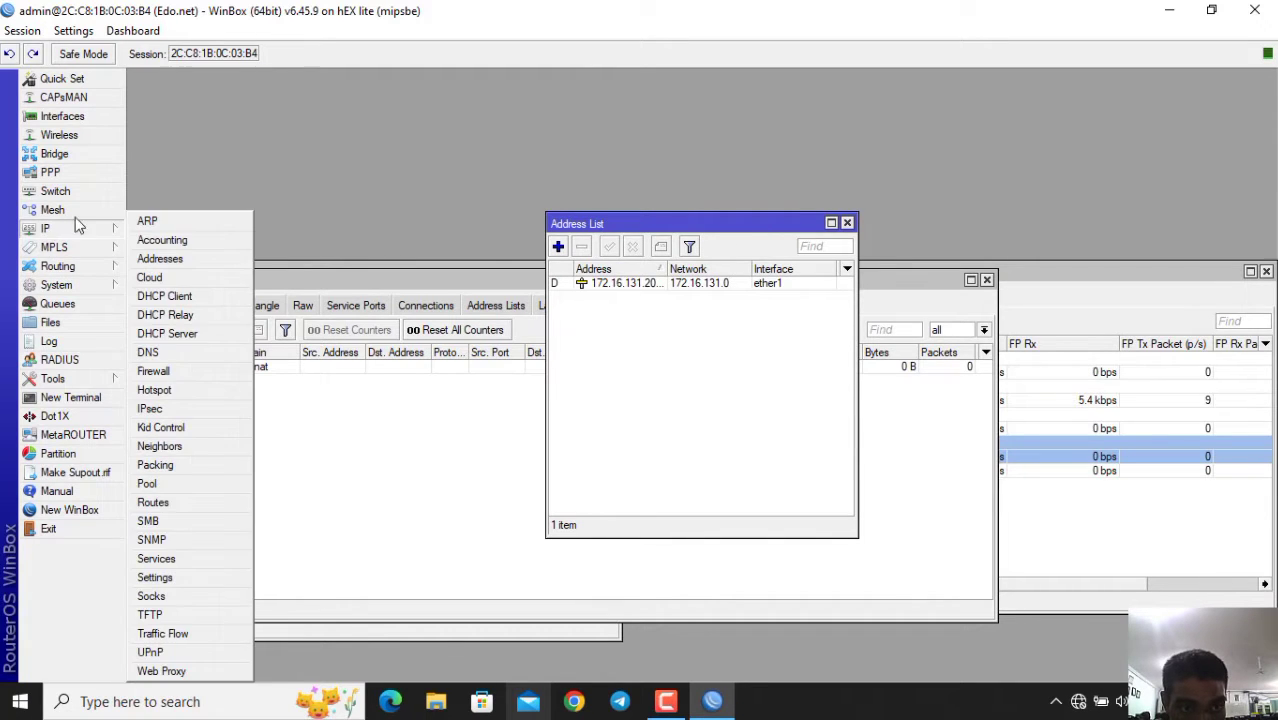
left_click(176, 355)
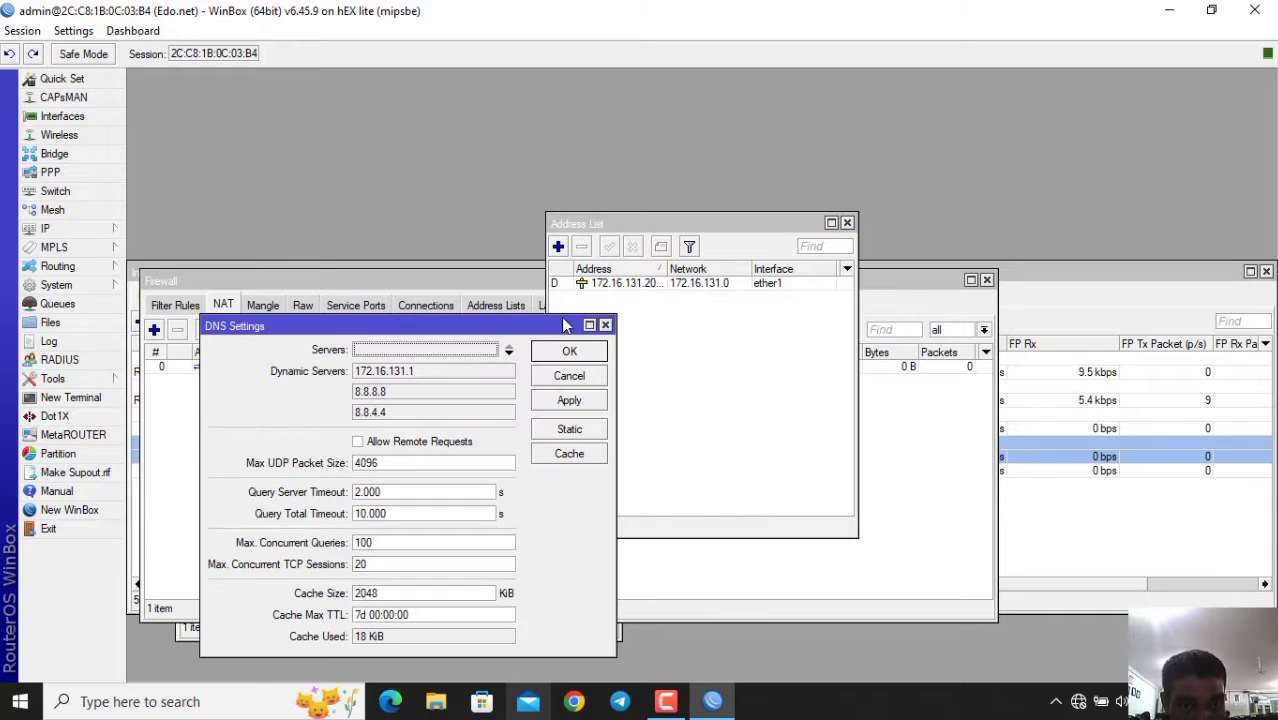
double_click(456, 346)
type("8.8.8.8")
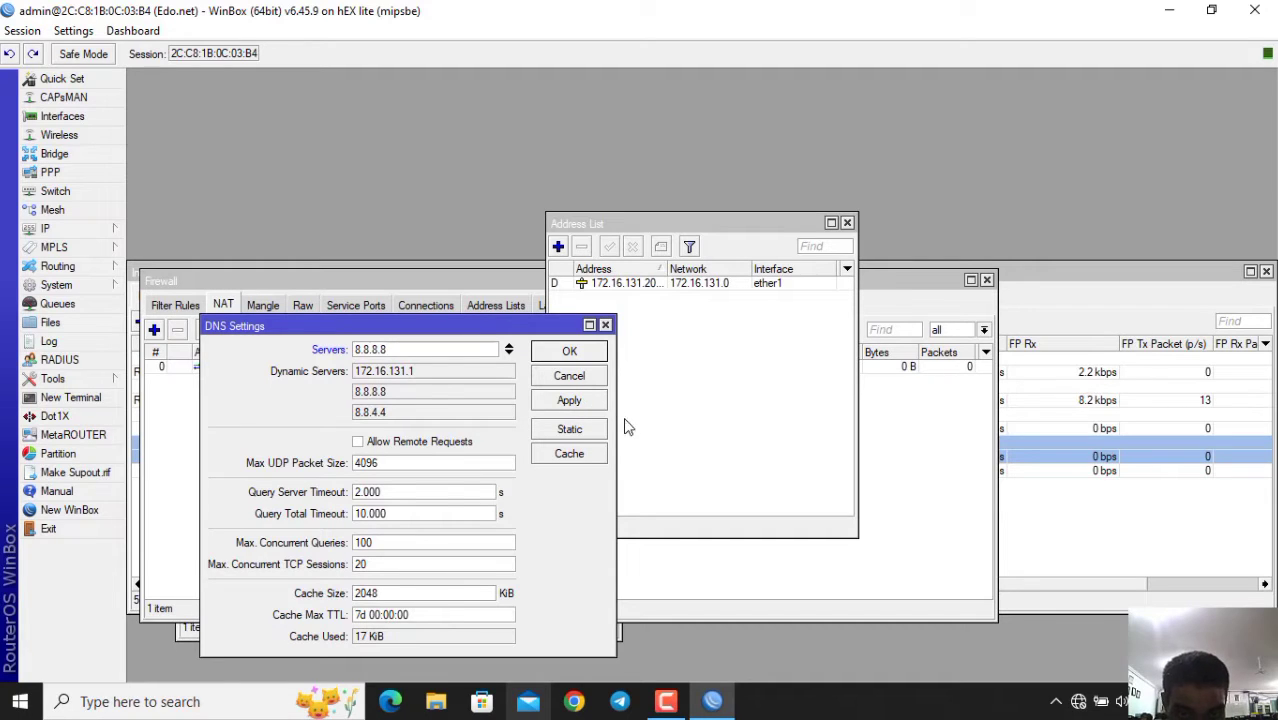
left_click(569, 400)
left_click(569, 351)
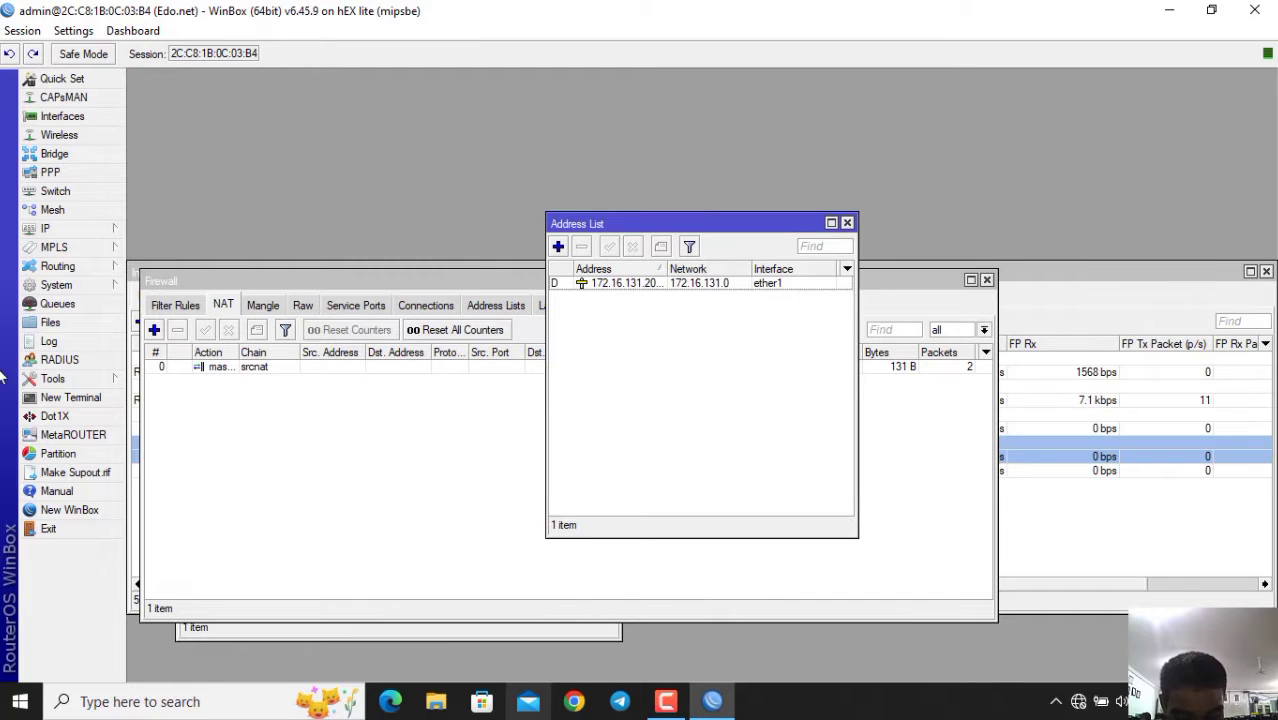
Open a router terminal, list the available commands and ping 8.8.8.8 to test the internet connection
left_click(72, 398)
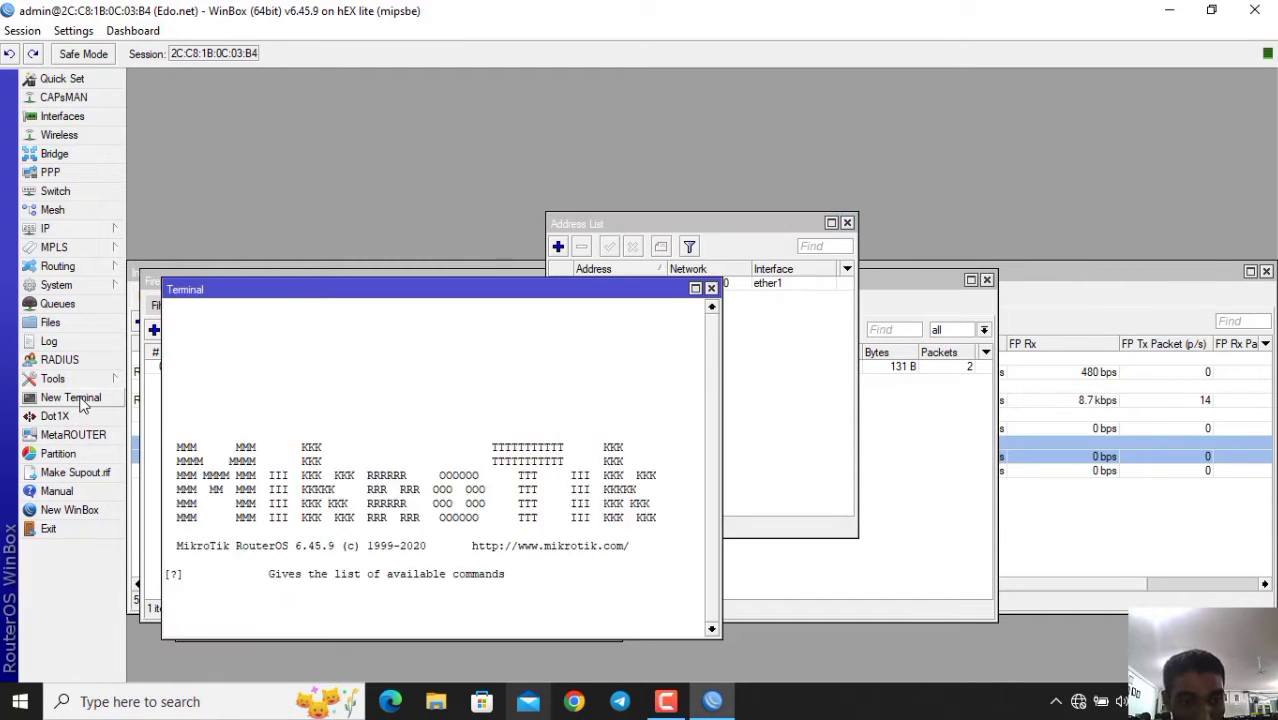
key("Tab")
key("Tab")
type("i")
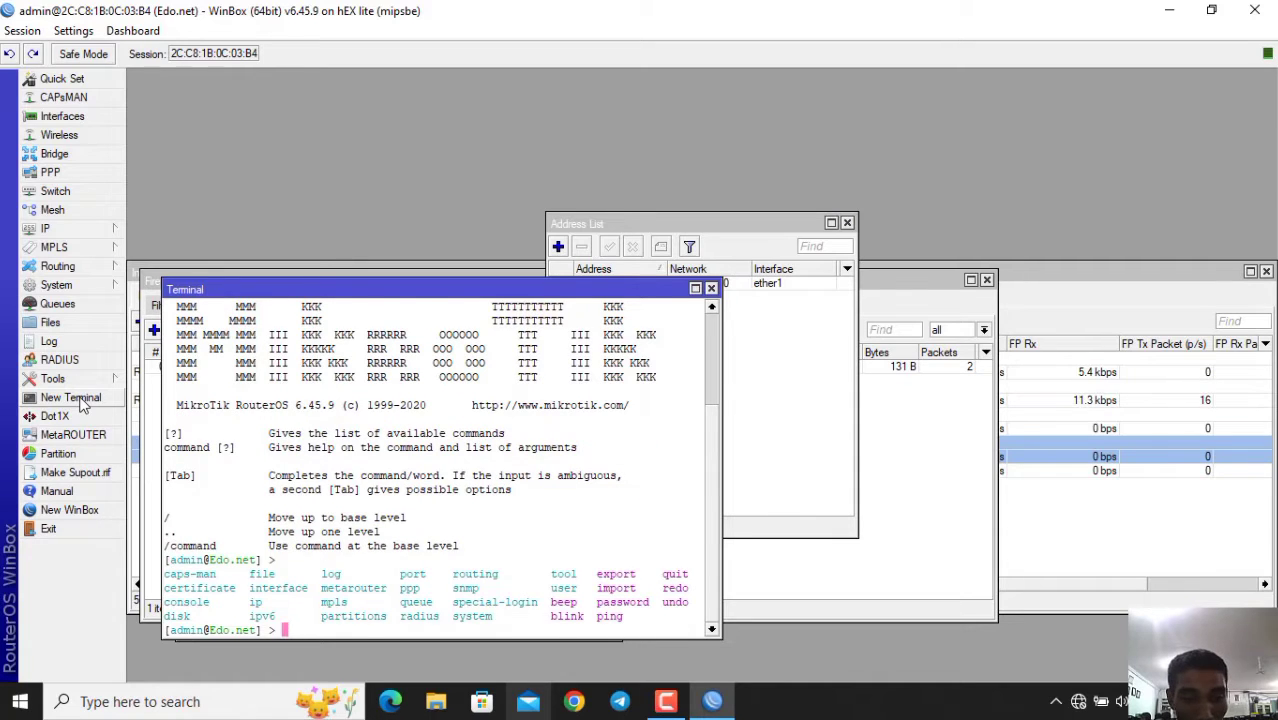
key("Tab")
key("Tab")
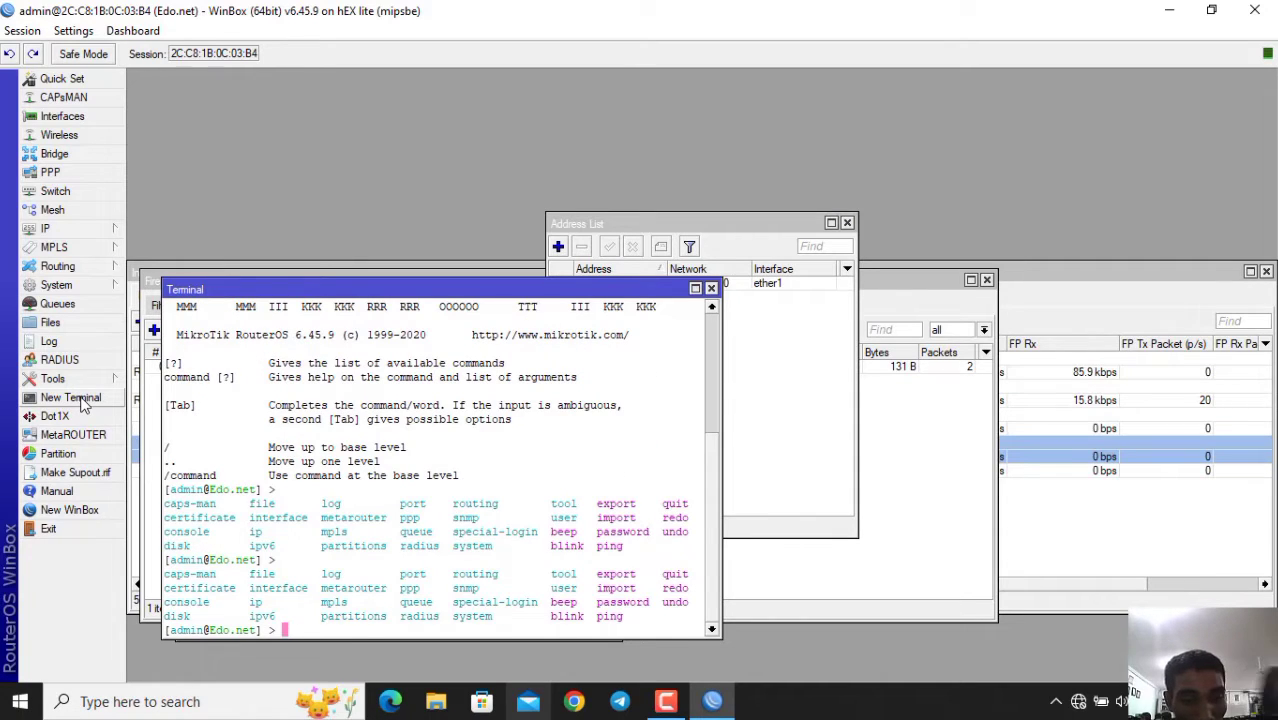
type("ping")
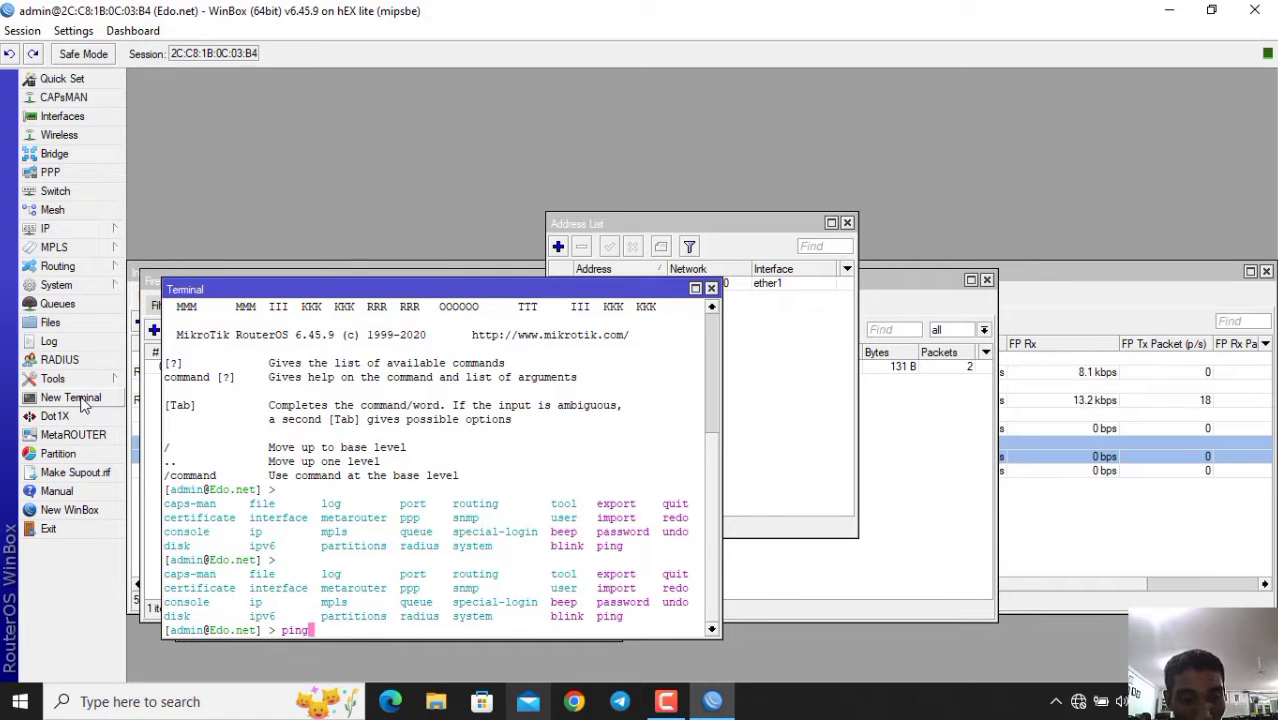
type(" 8.8.8")
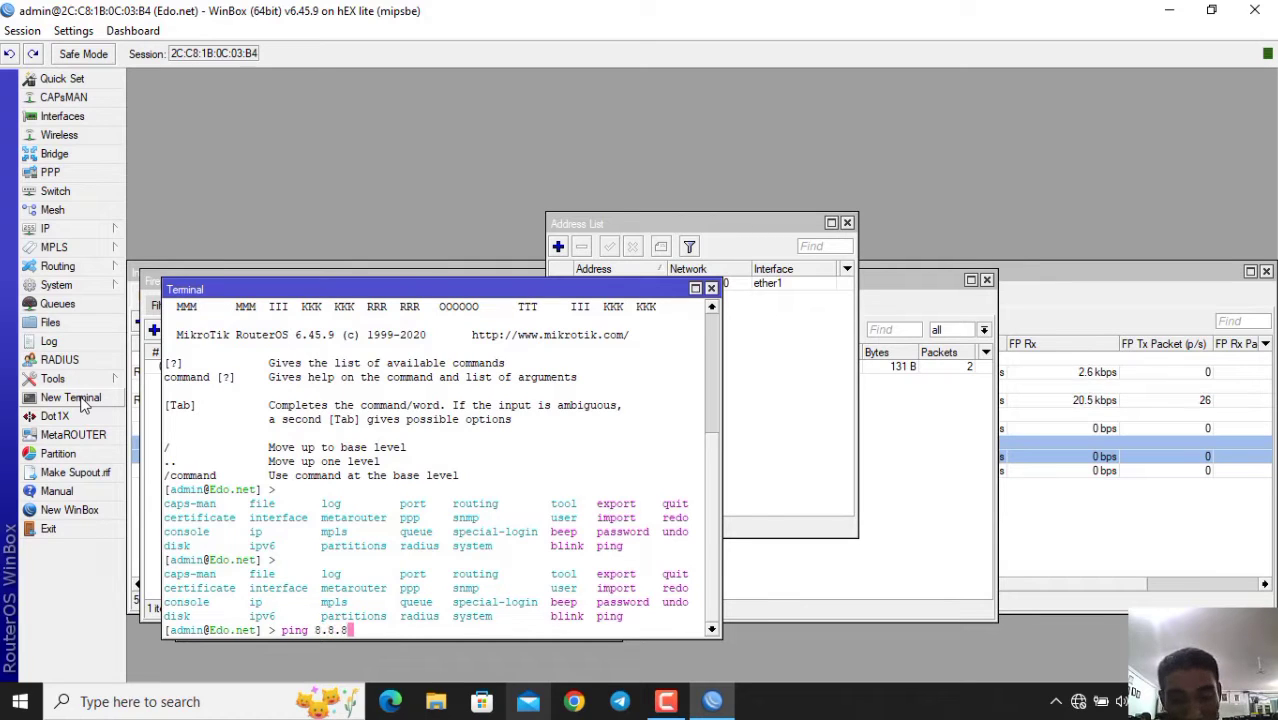
type(".8")
key("Return")
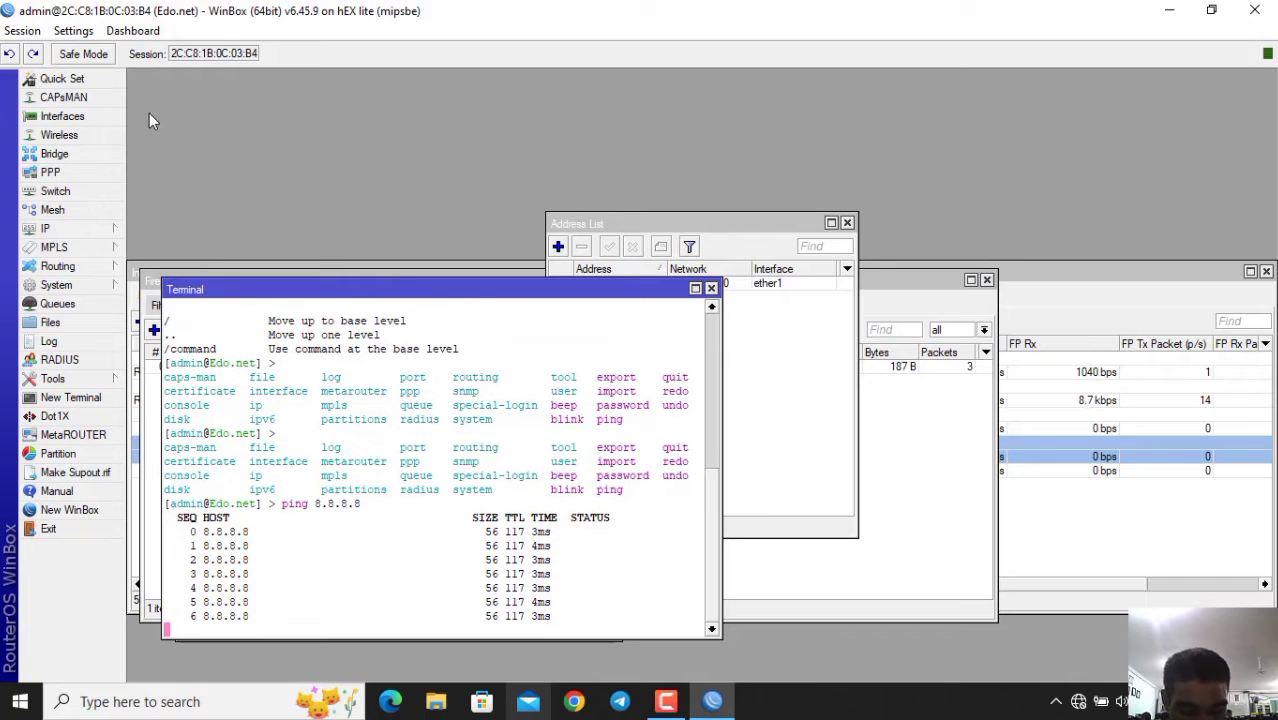
Add the IP address 192.168.50.1/24 to interface ether2 and return to the address list
left_click(76, 230)
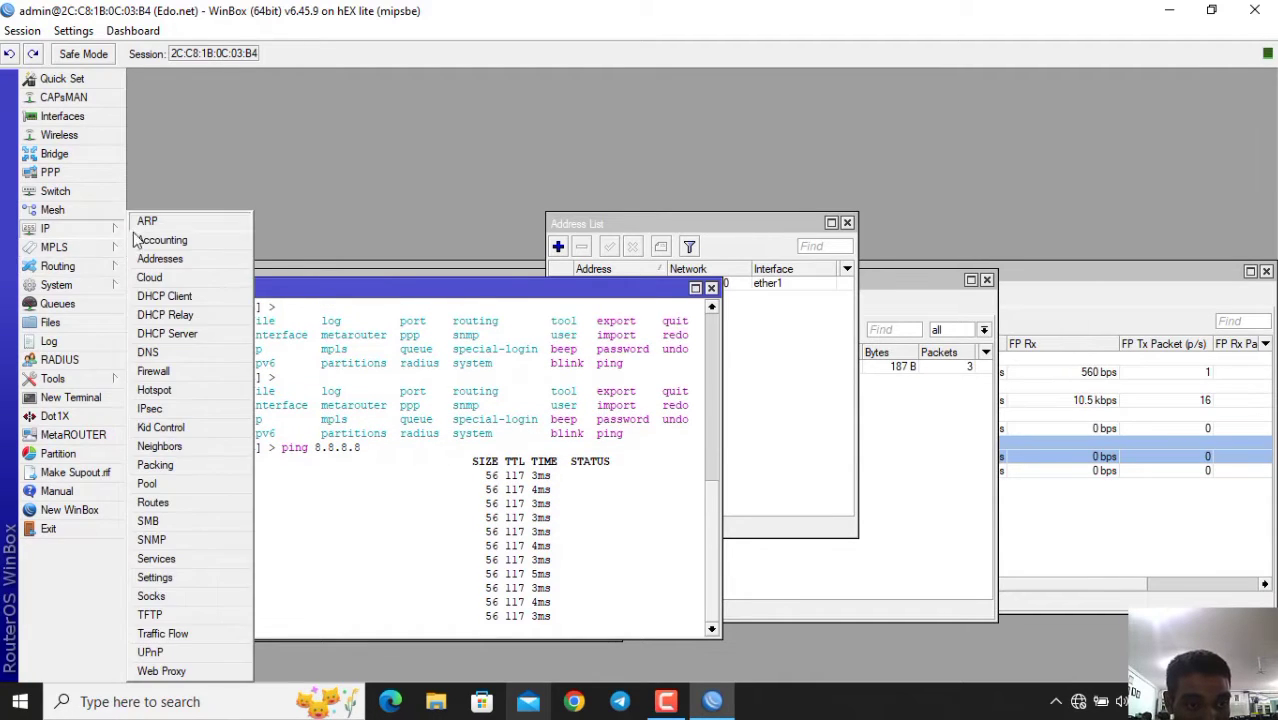
left_click(160, 258)
left_click(558, 246)
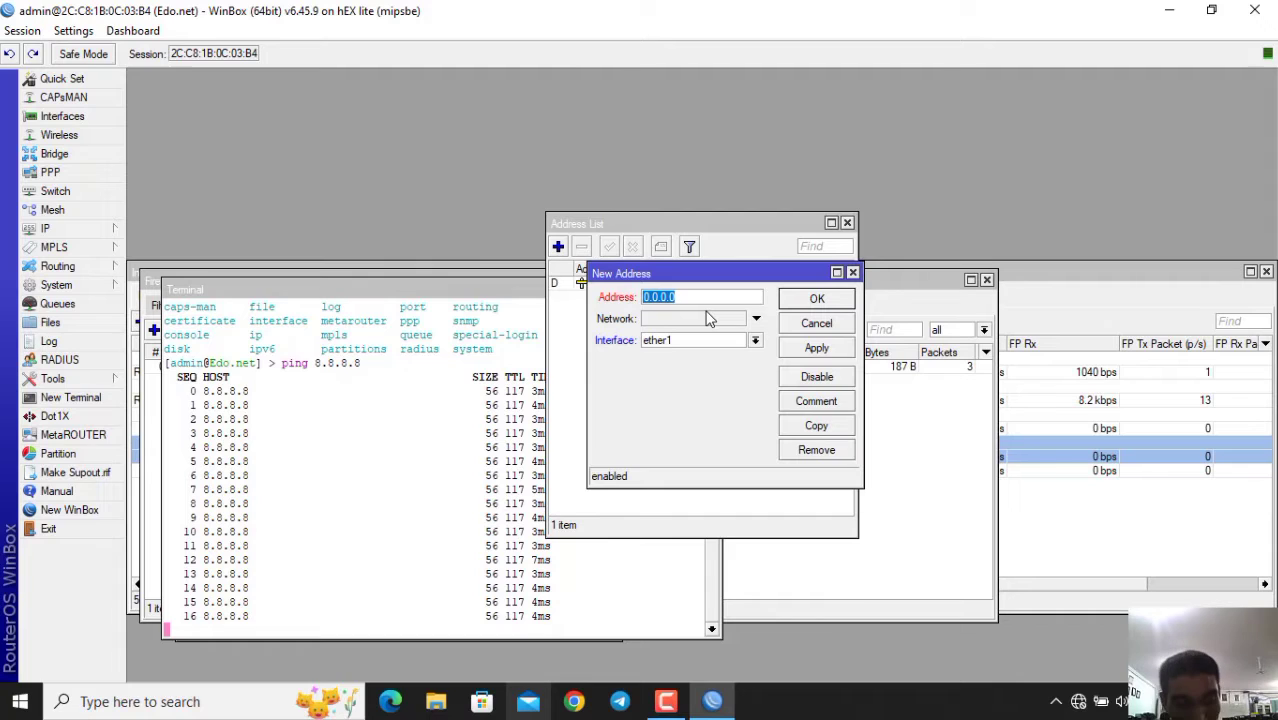
type("192")
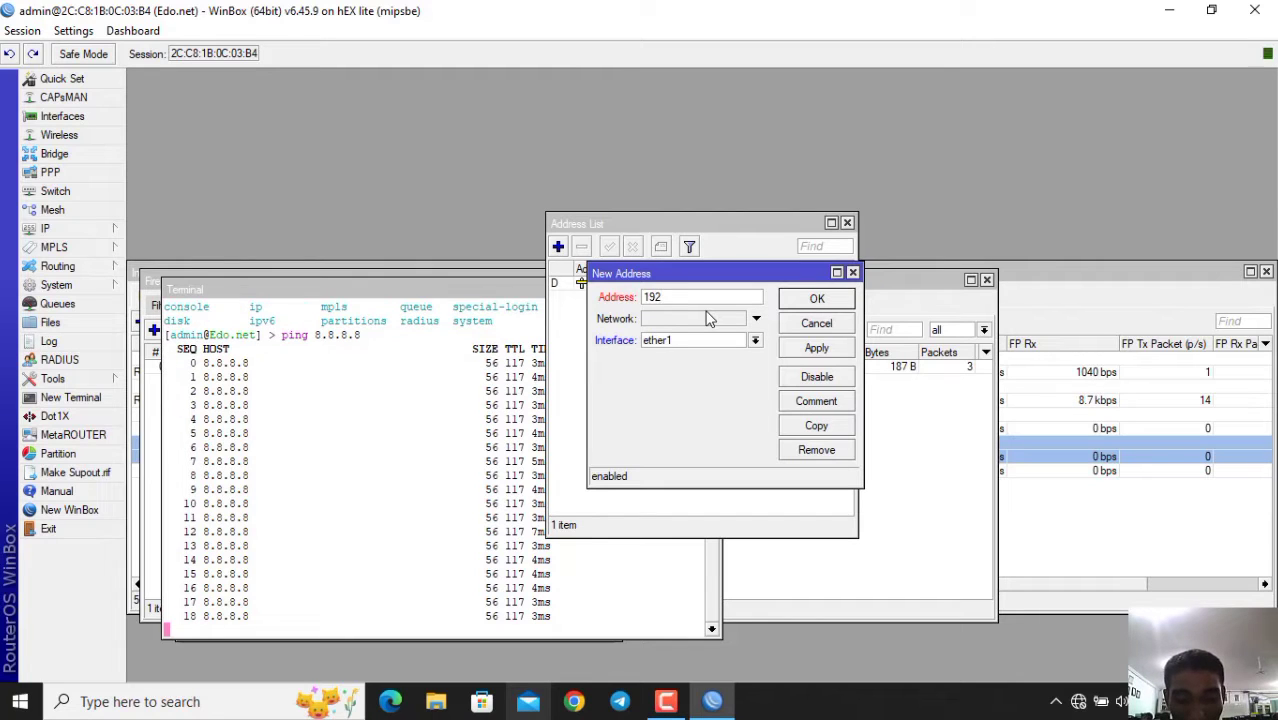
type(".168")
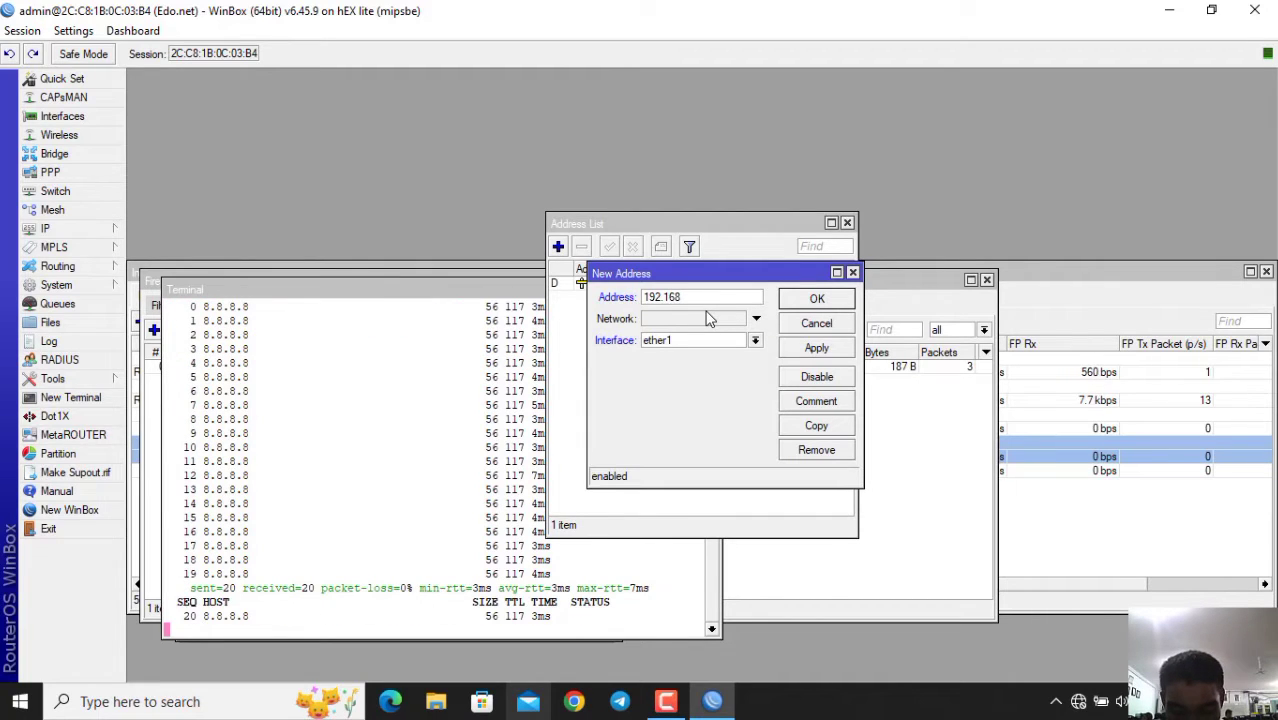
type(".")
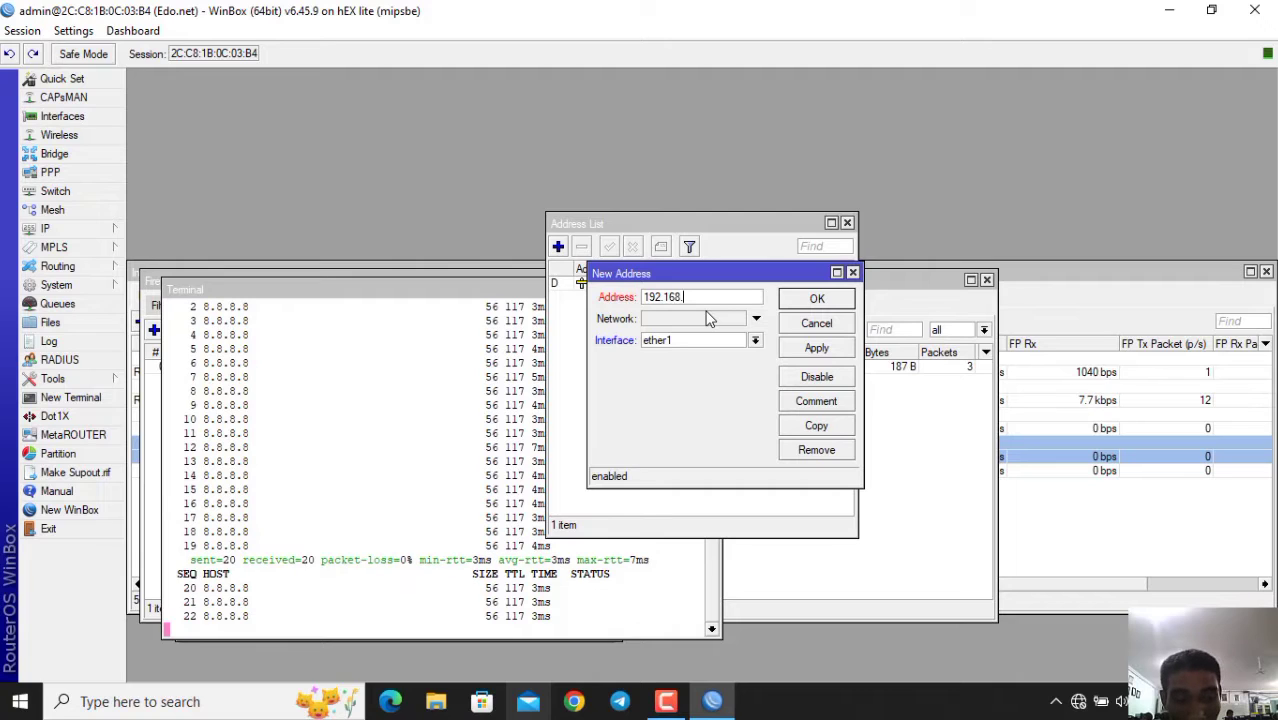
type("50")
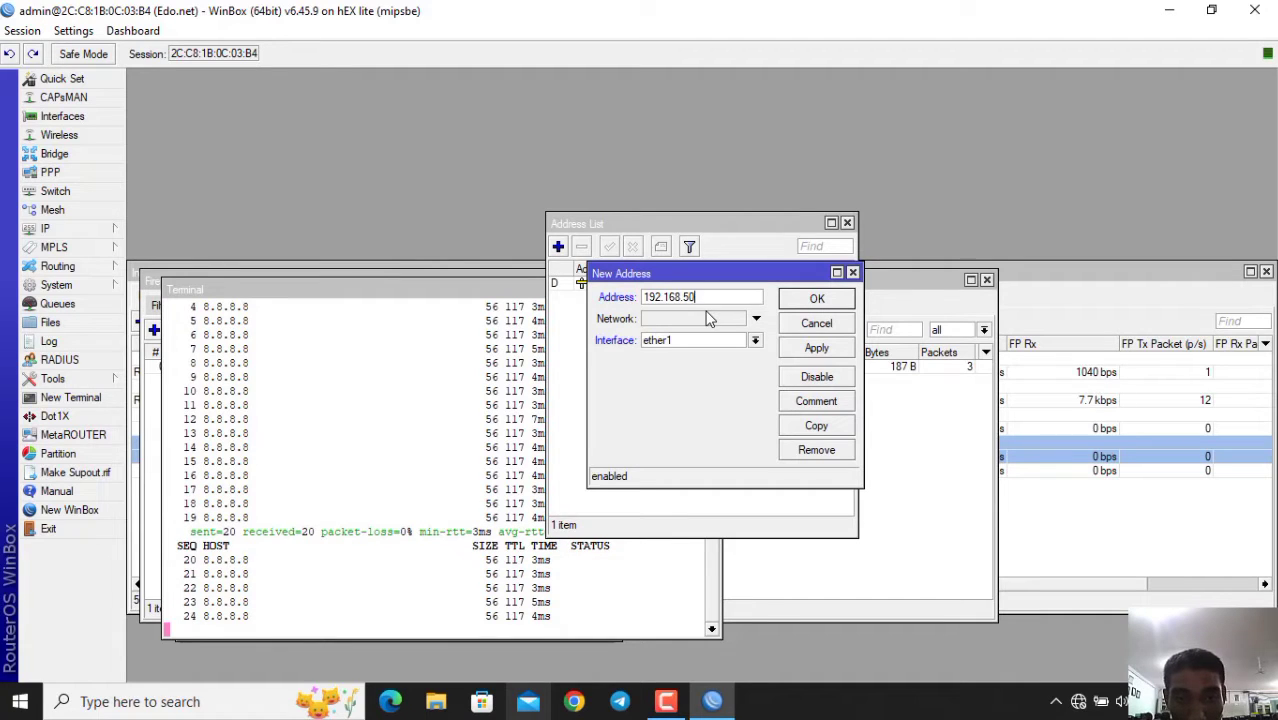
type(".")
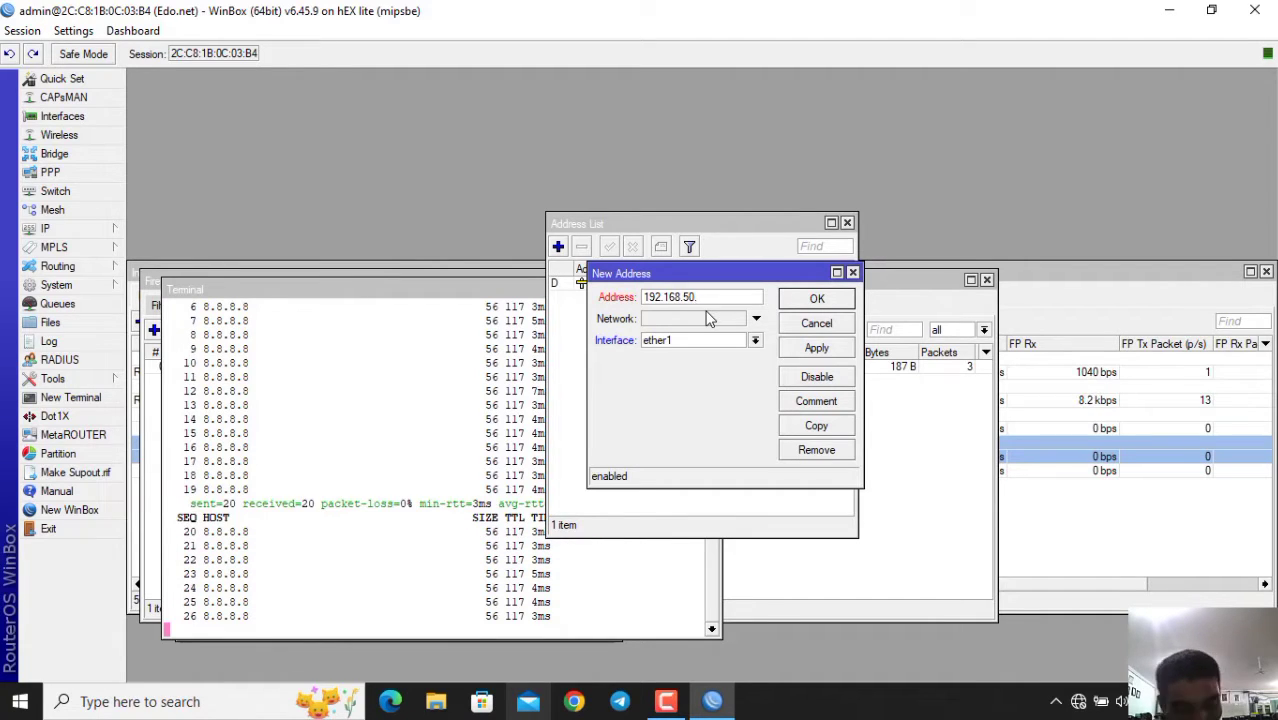
type("1")
type("/24")
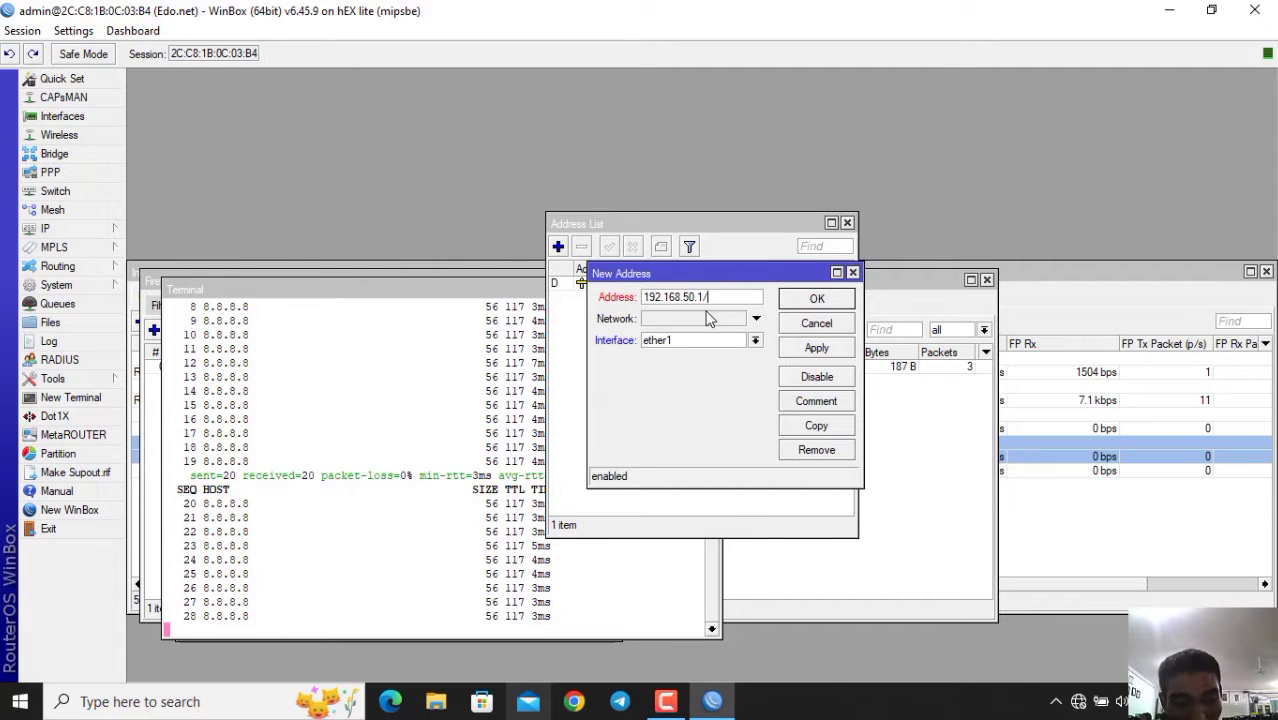
left_click(707, 340)
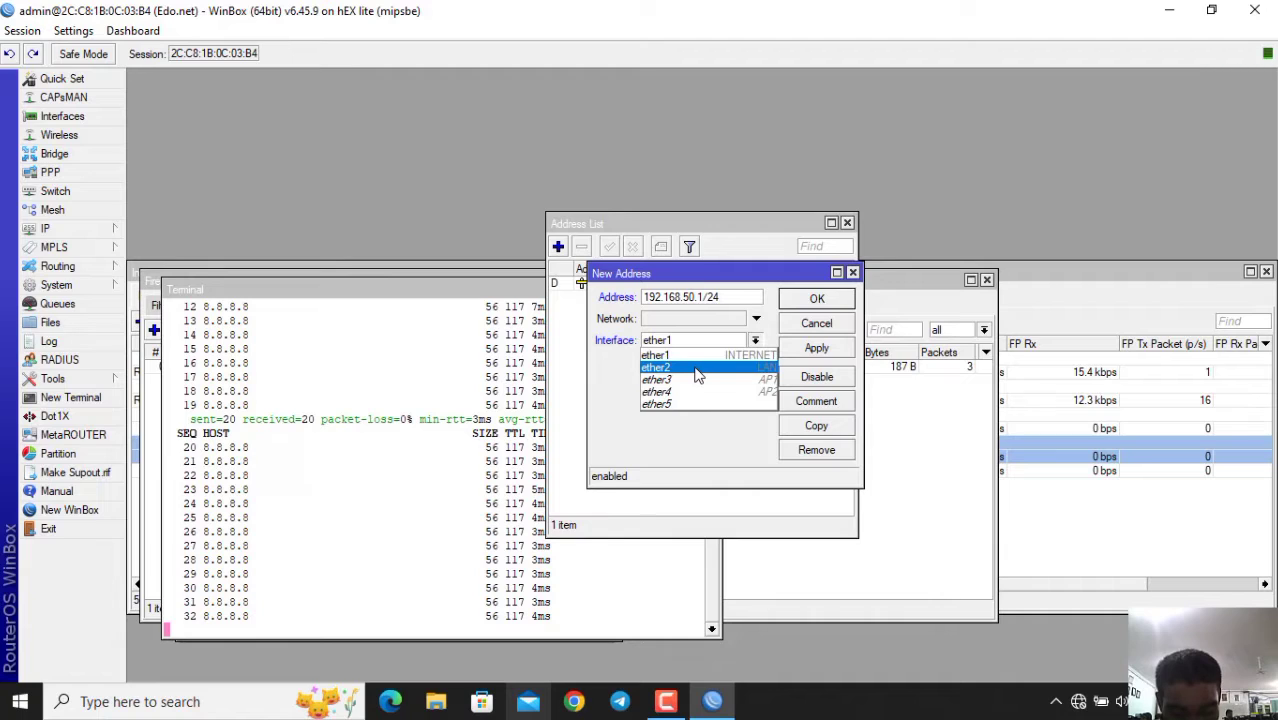
left_click(701, 367)
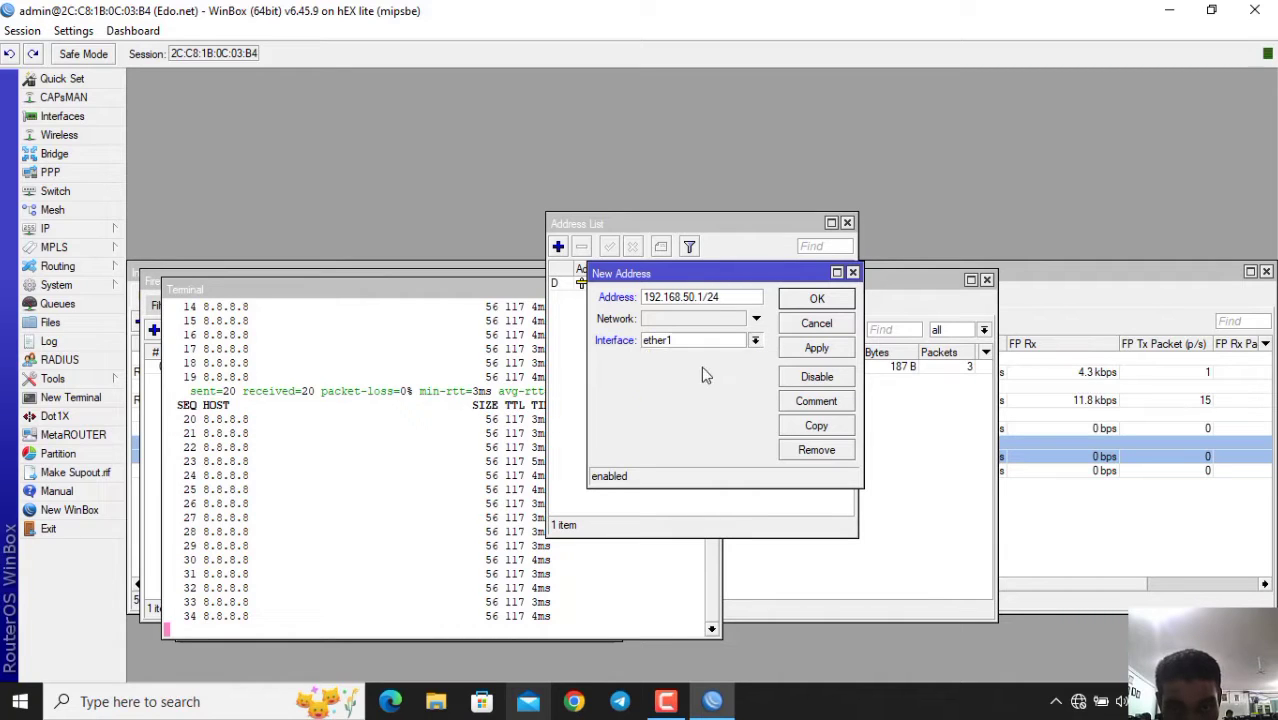
left_click(816, 299)
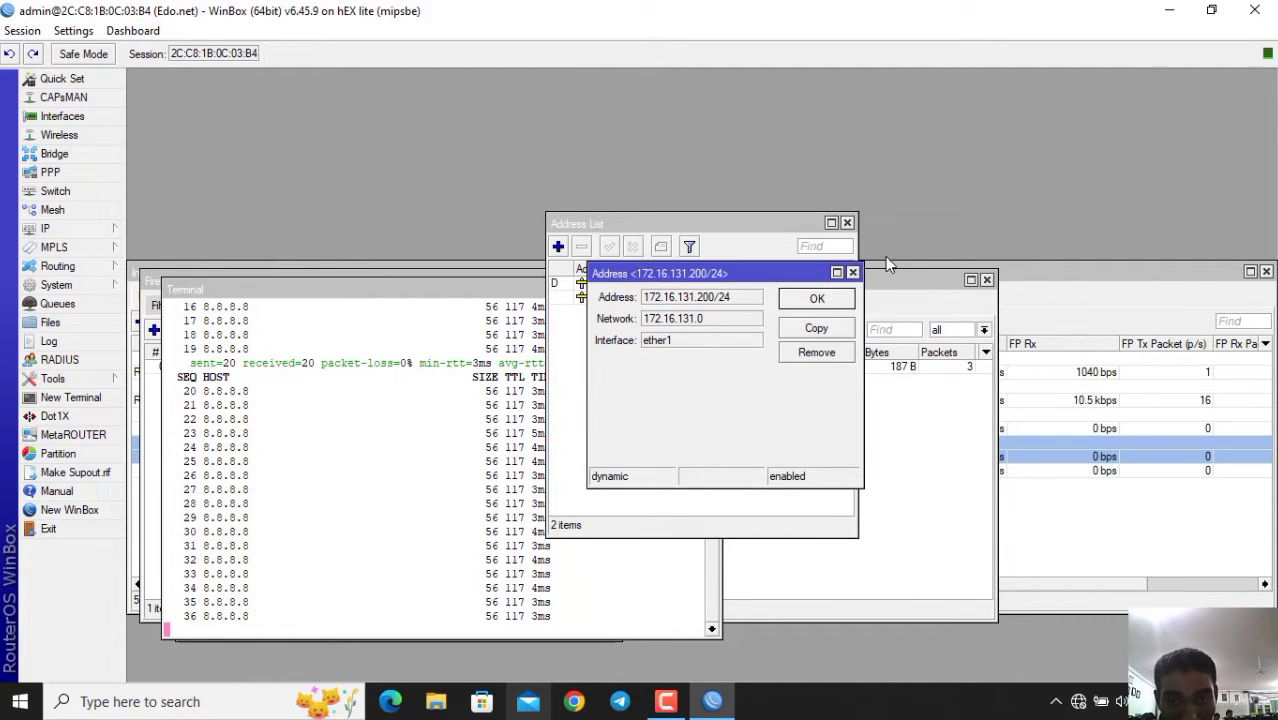
left_click(852, 272)
left_click(747, 223)
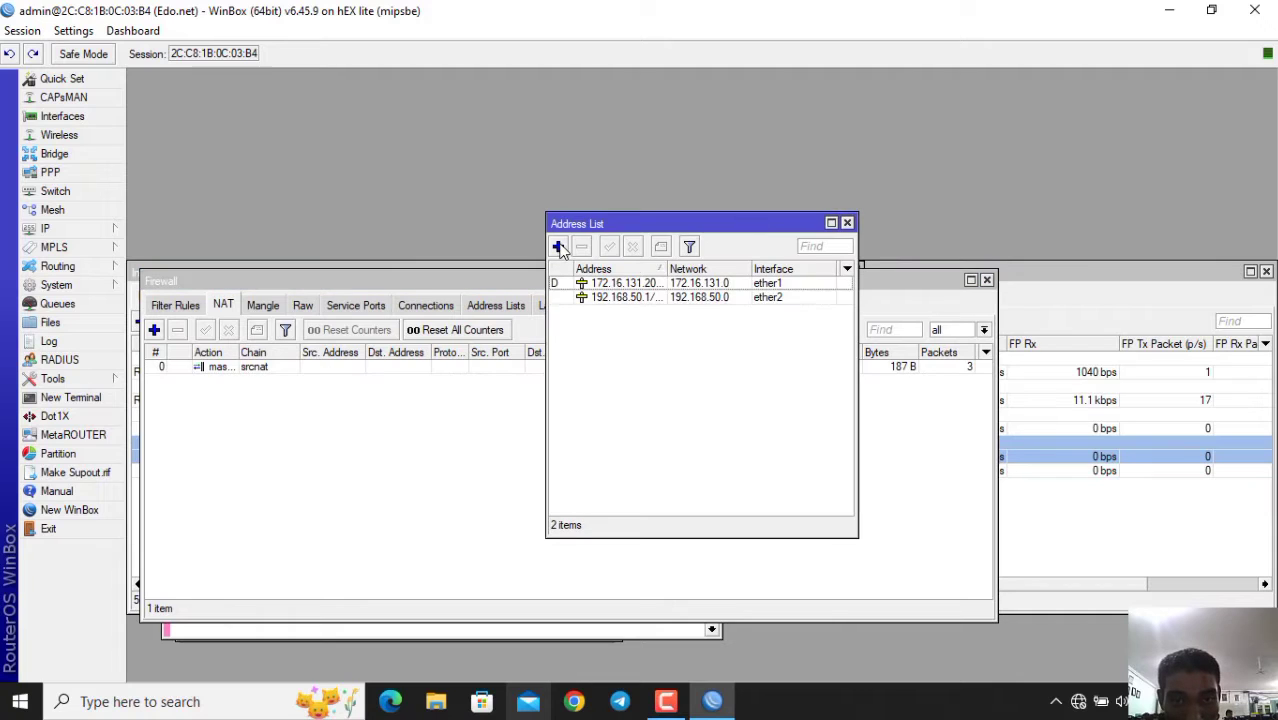
Add the IP address 192.168.100.1/24 to interface ether3 and save it
left_click(558, 246)
type("1")
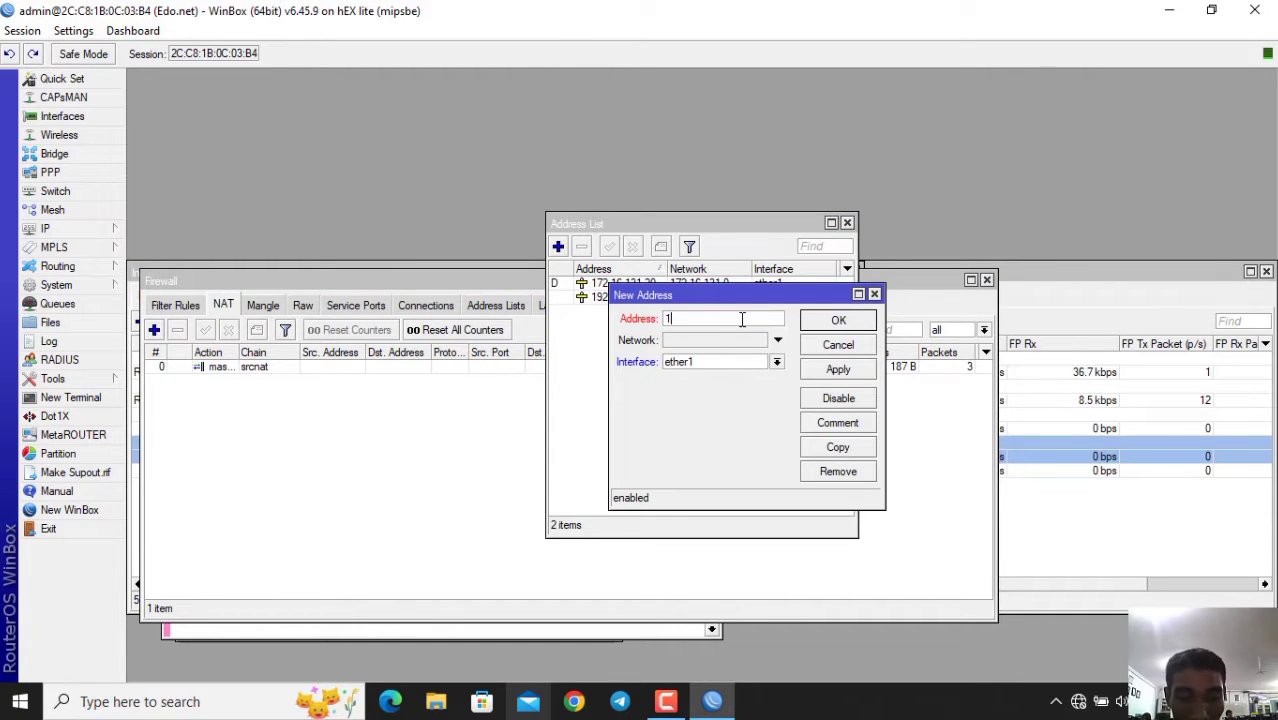
type("92.168")
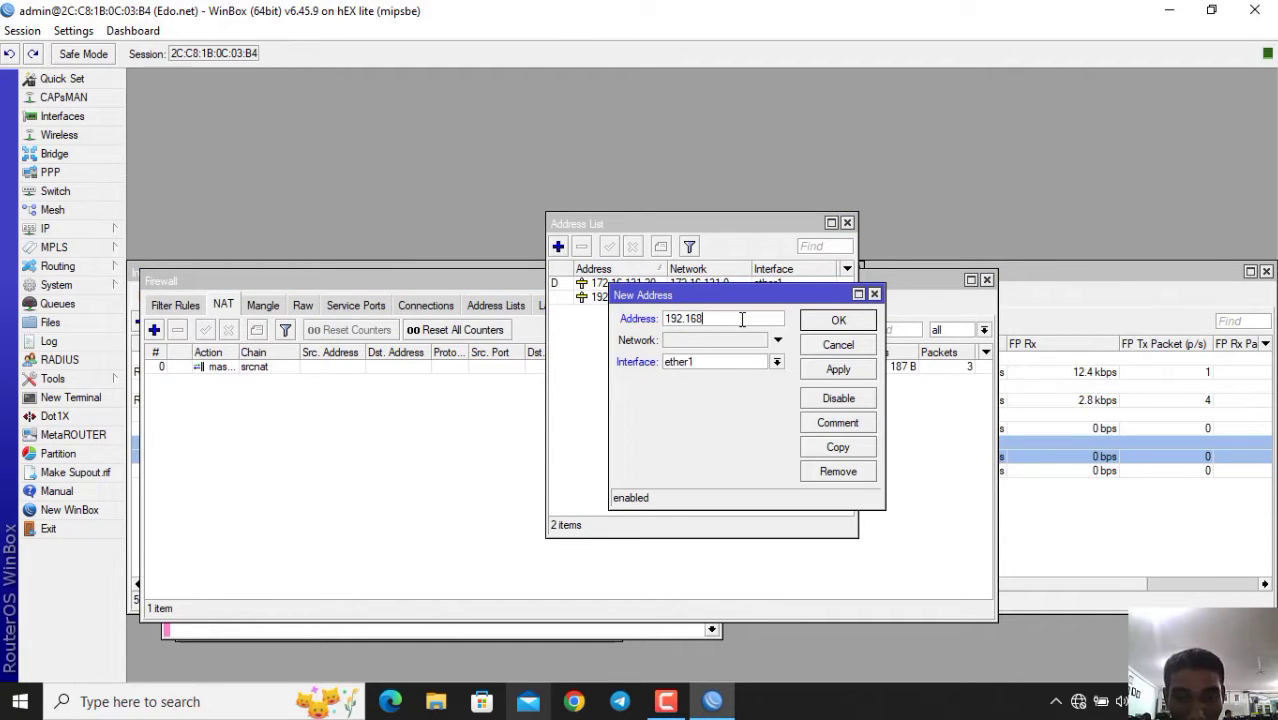
type(".")
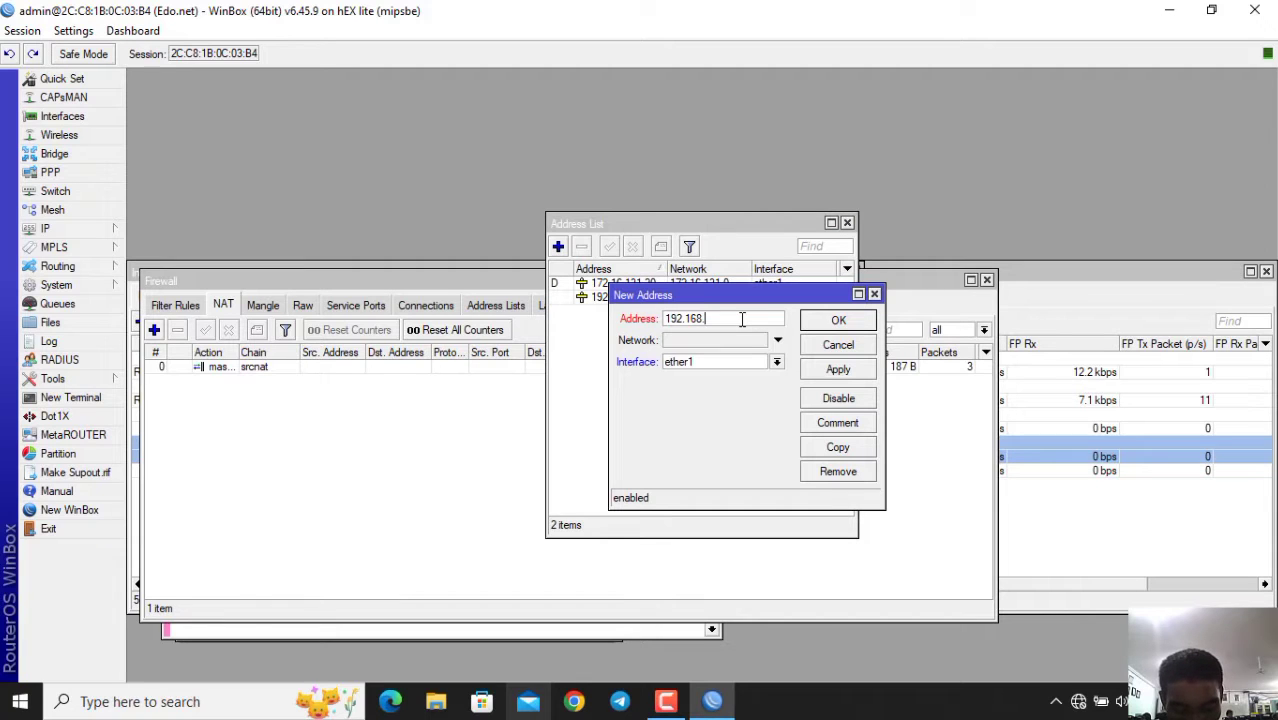
type("100.1/24")
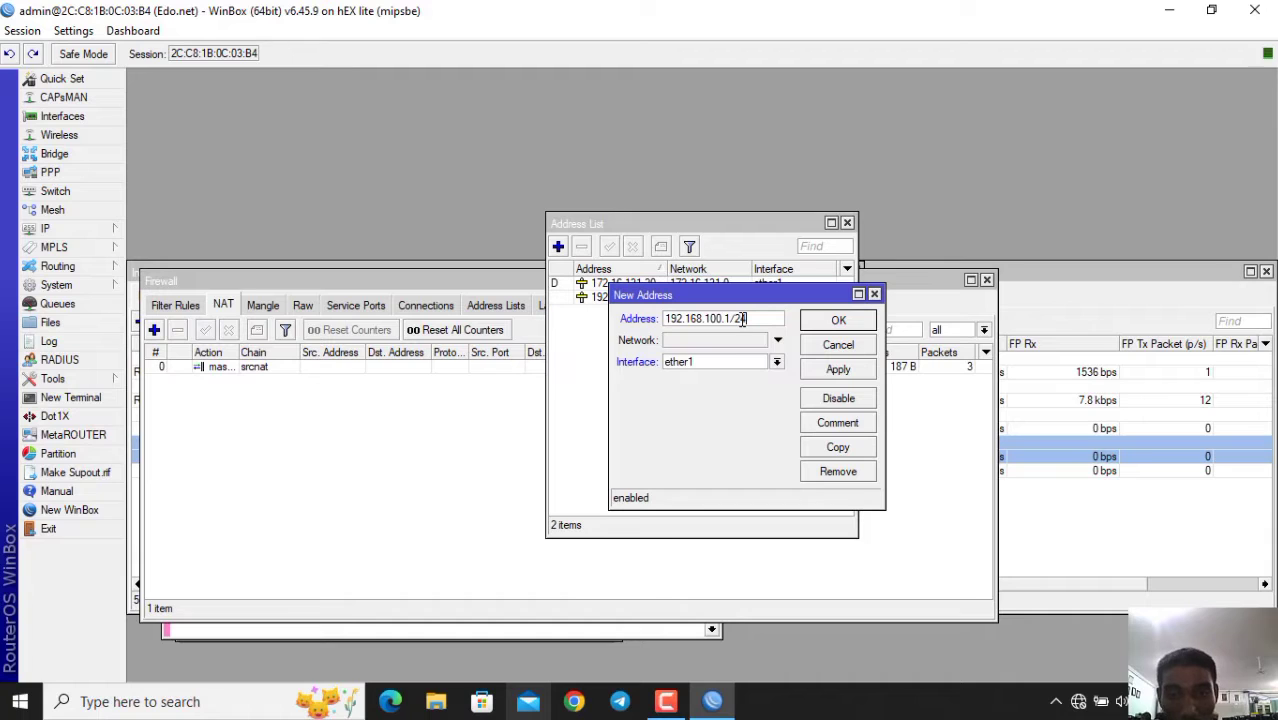
left_click(731, 366)
left_click(736, 405)
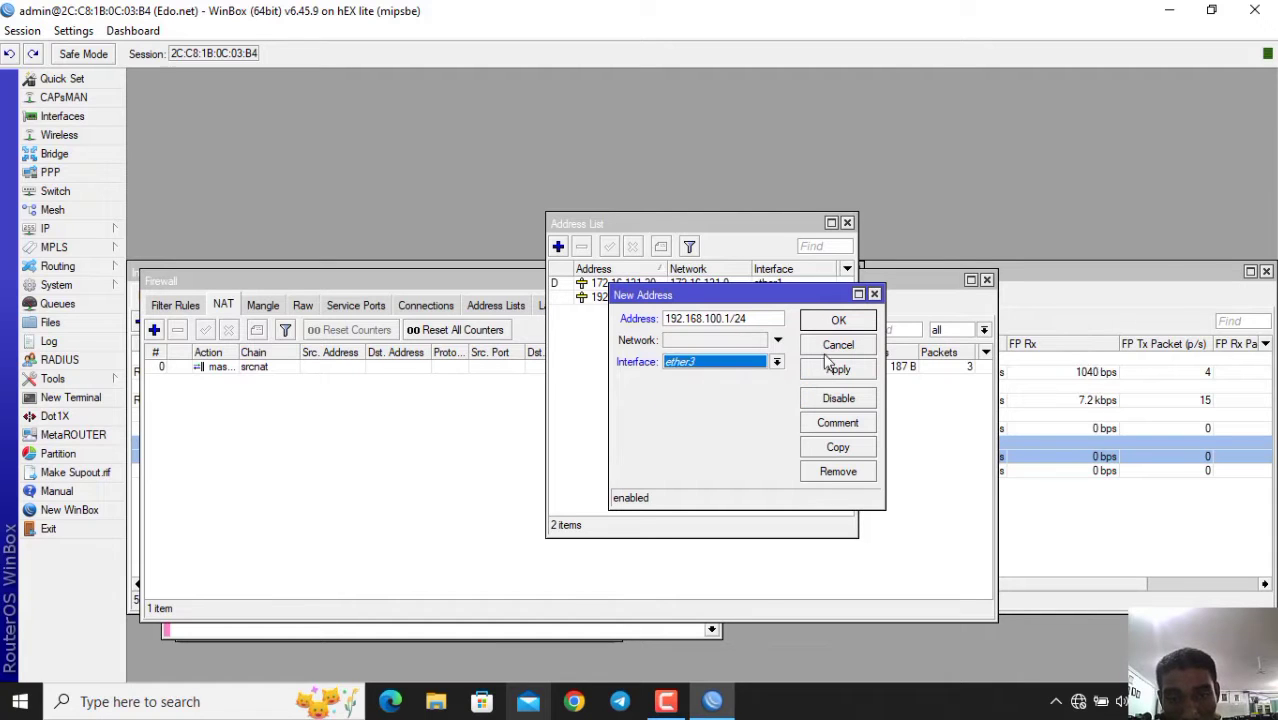
left_click(860, 370)
left_click(840, 320)
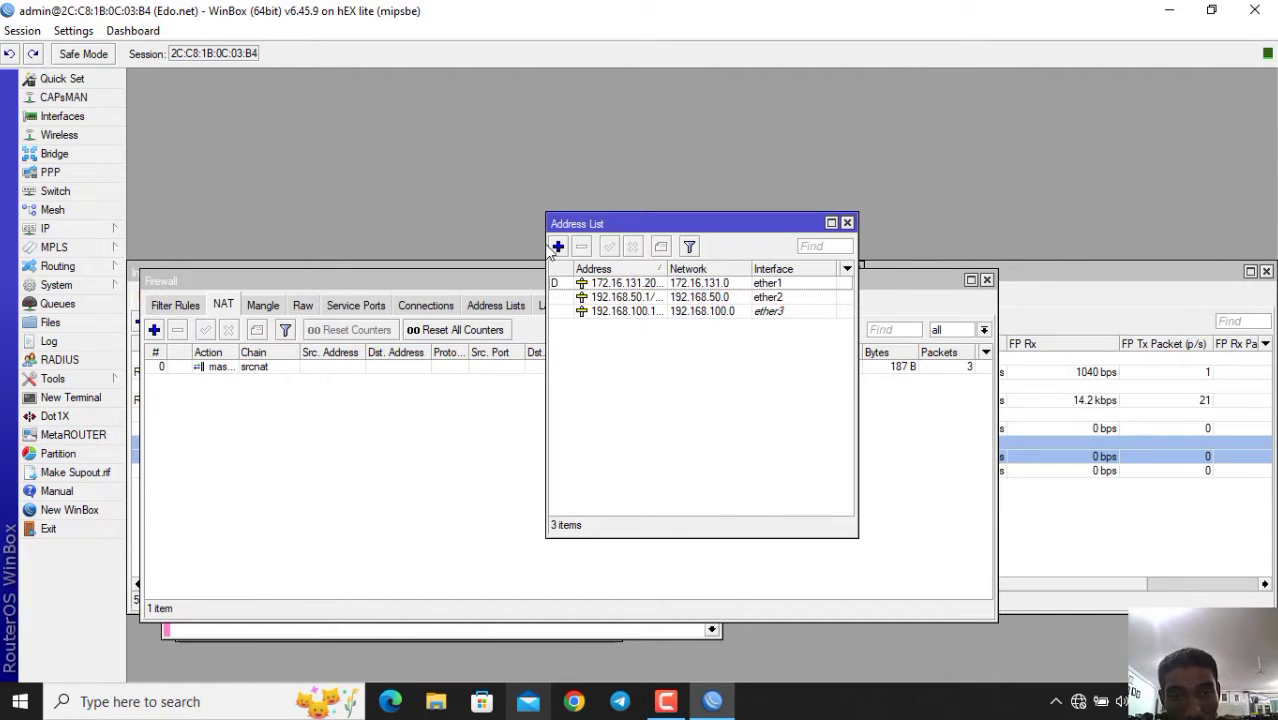
Add the IP address 192.168.150.1/24 to interface ether4 and save it
left_click(559, 246)
type("192.168.15")
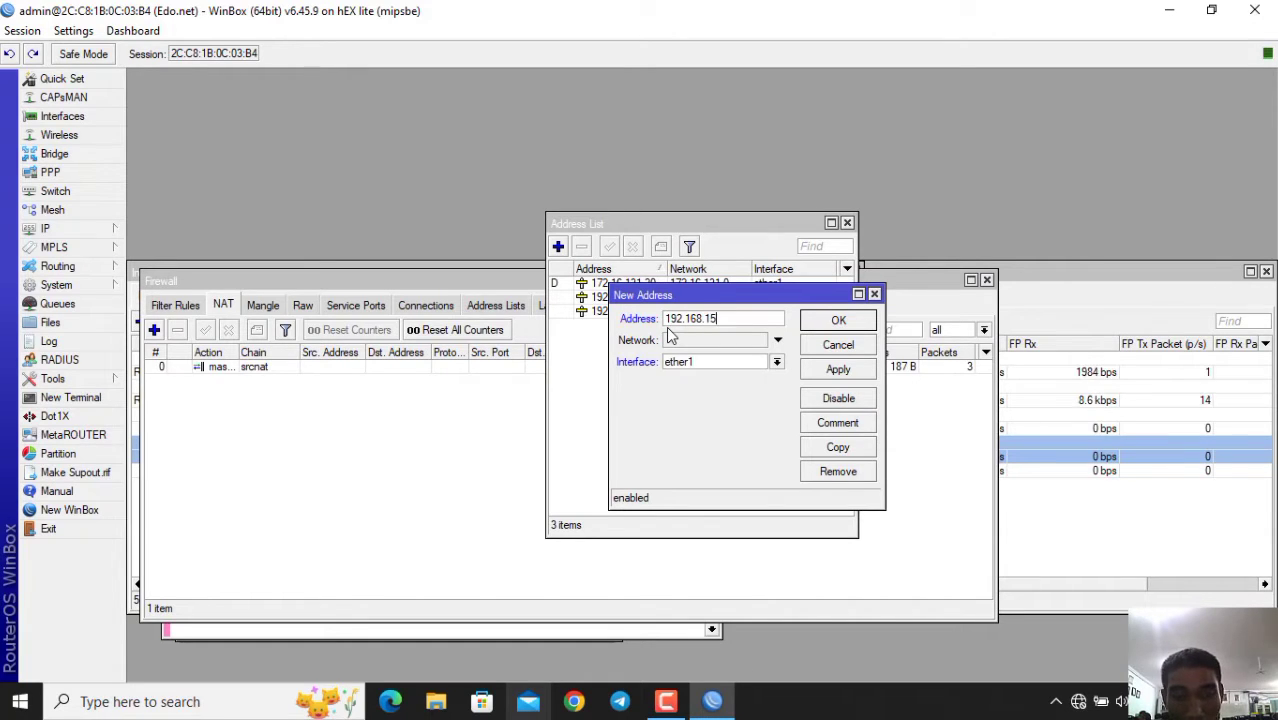
type("0.1")
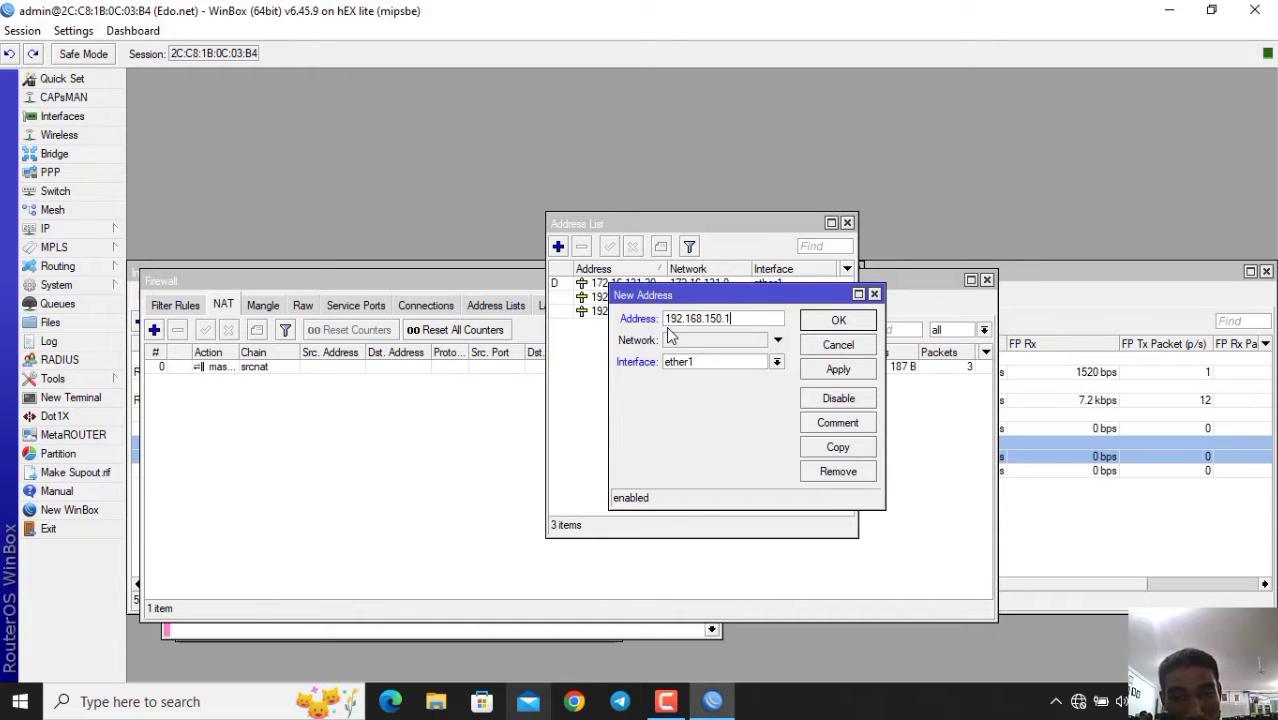
type("/24")
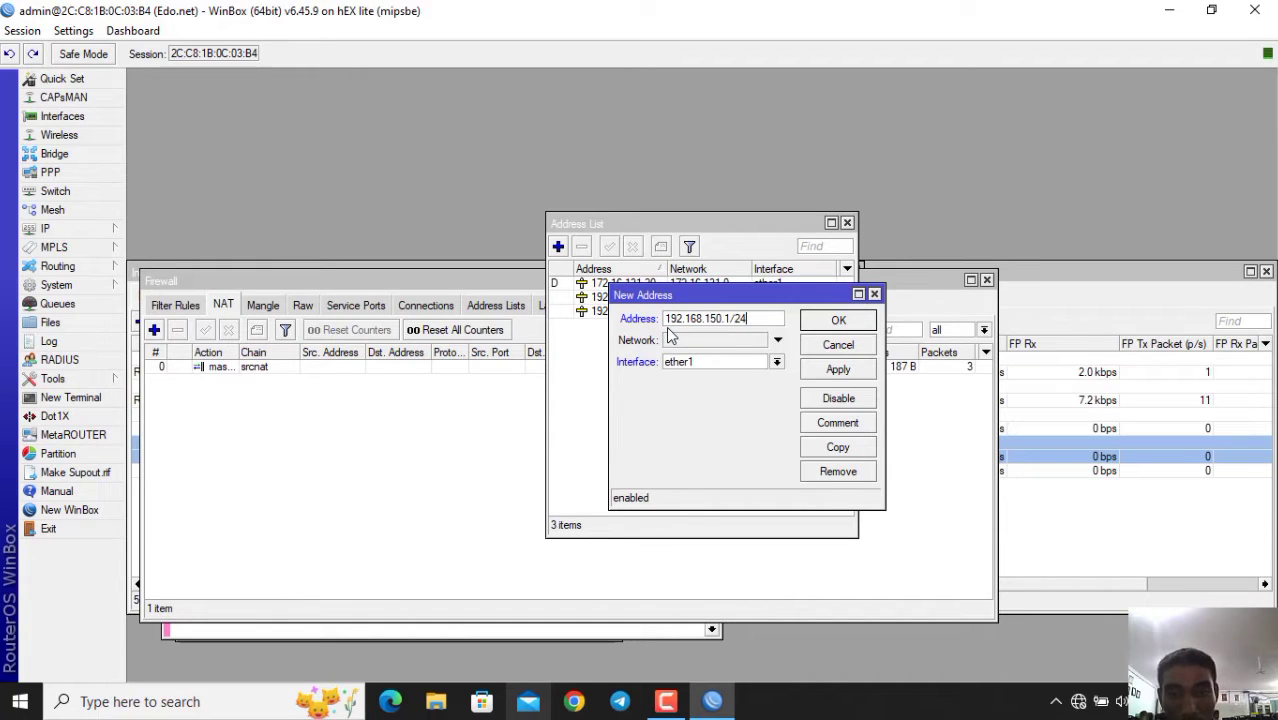
left_click(748, 366)
left_click(743, 416)
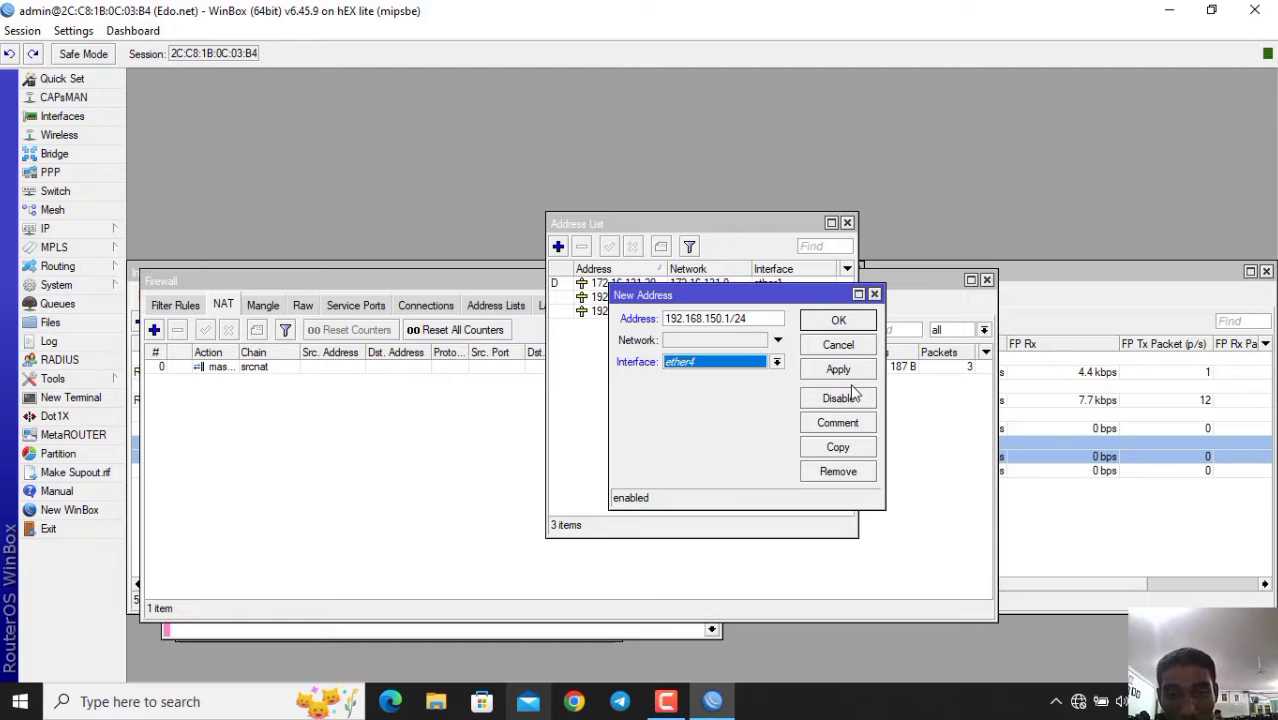
left_click(838, 370)
left_click(838, 320)
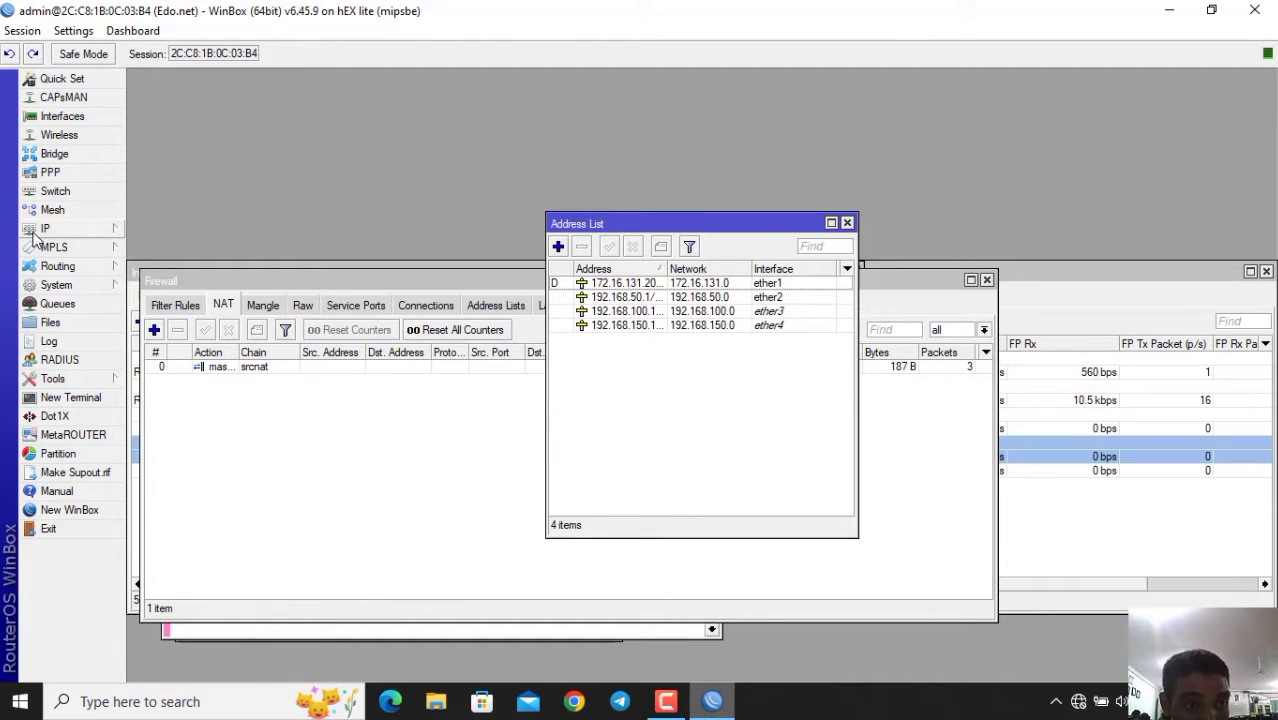
Open the router's DHCP server settings and start the DHCP setup wizard
mouse_move(85, 243)
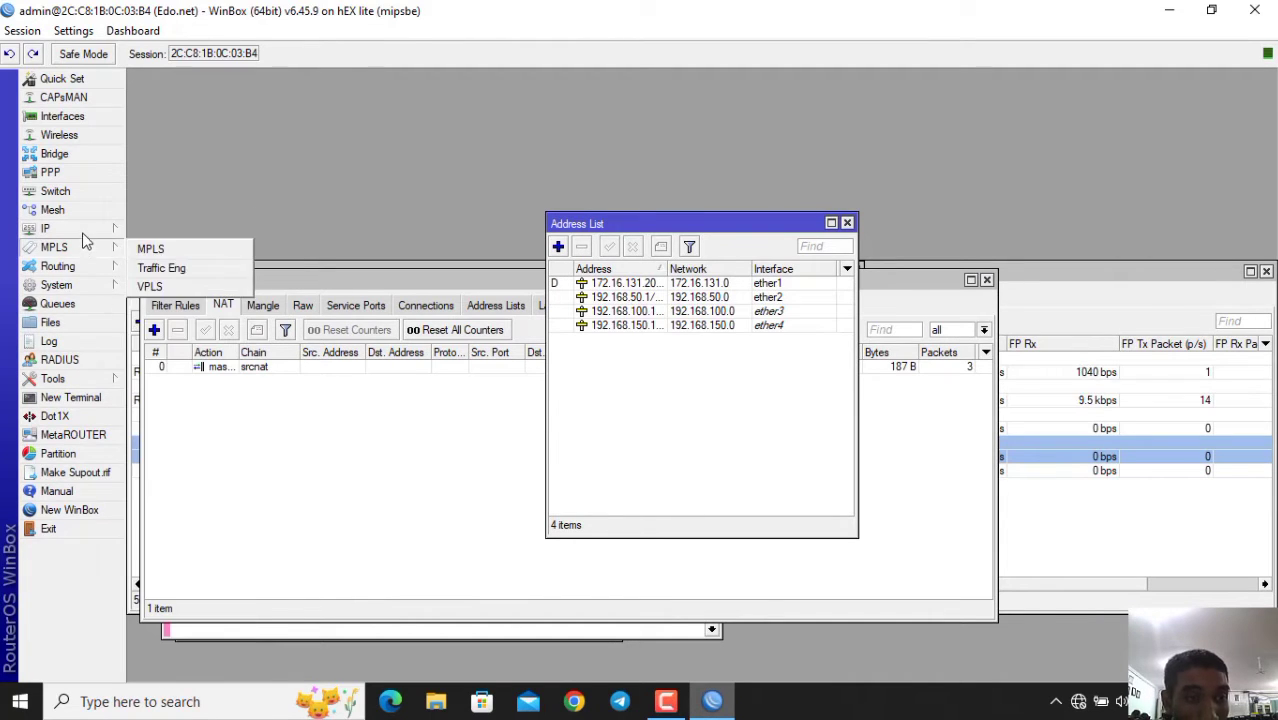
left_click(168, 334)
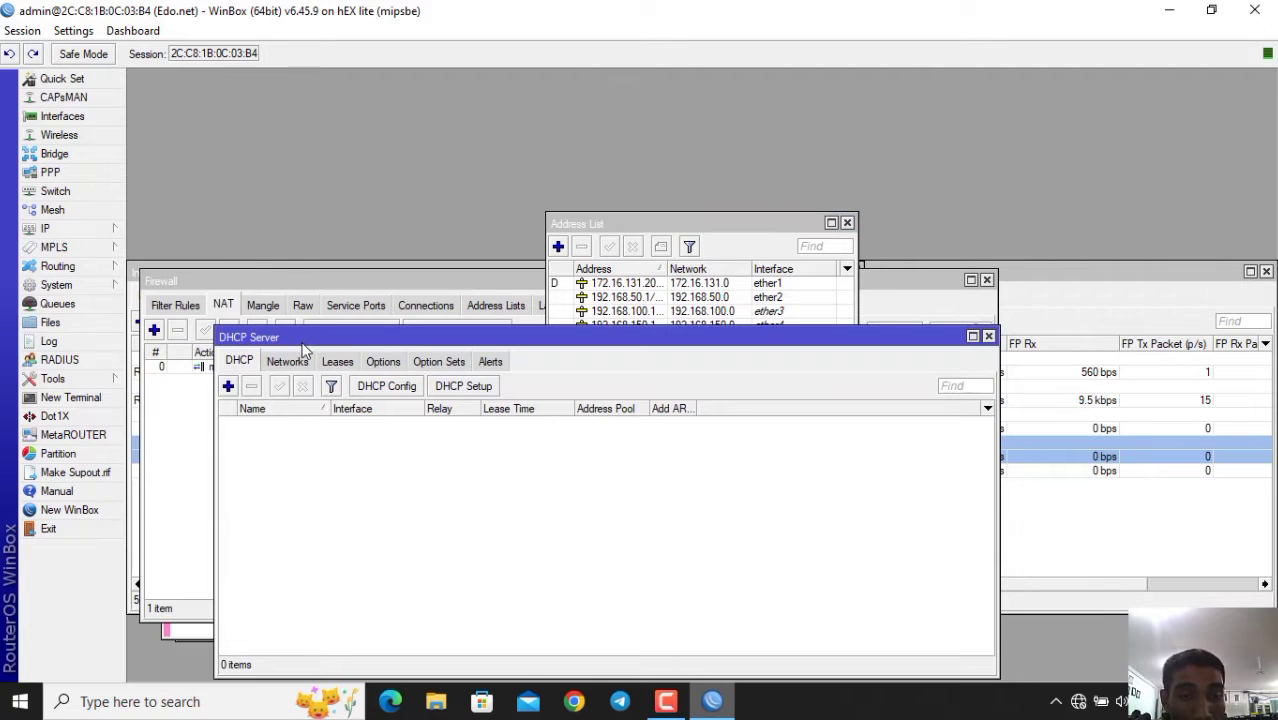
left_click(462, 392)
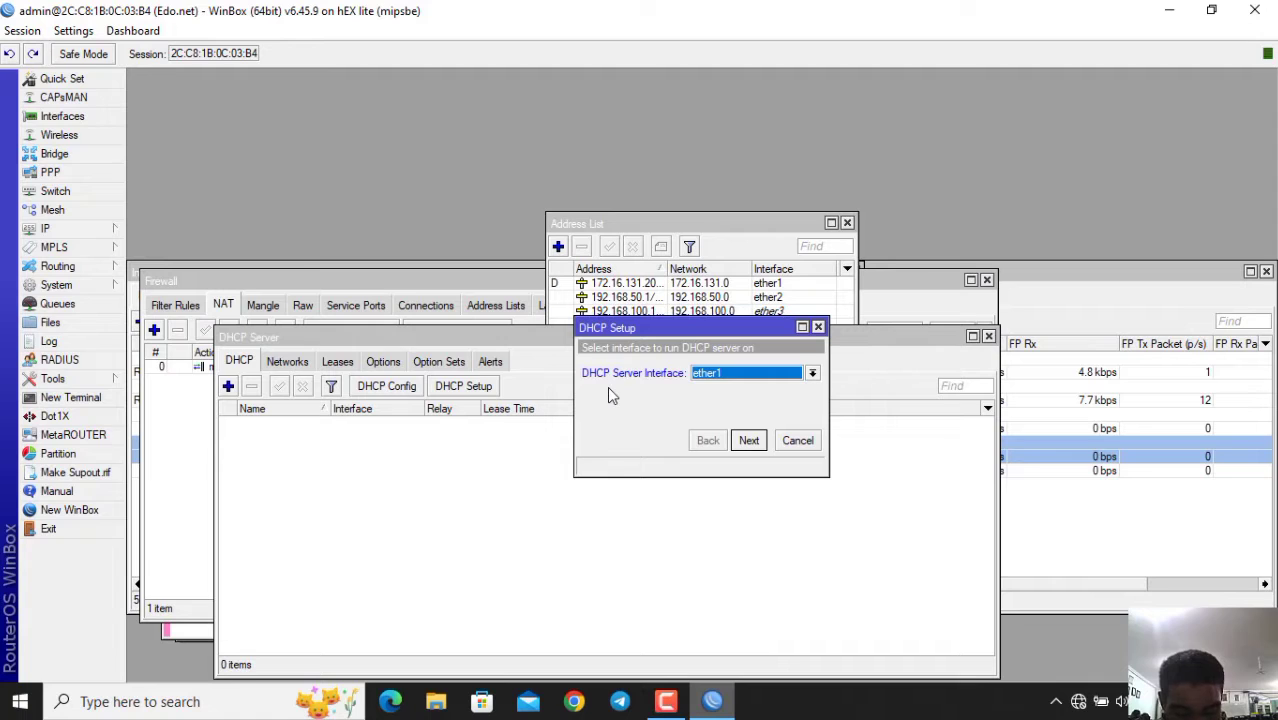
left_click(666, 703)
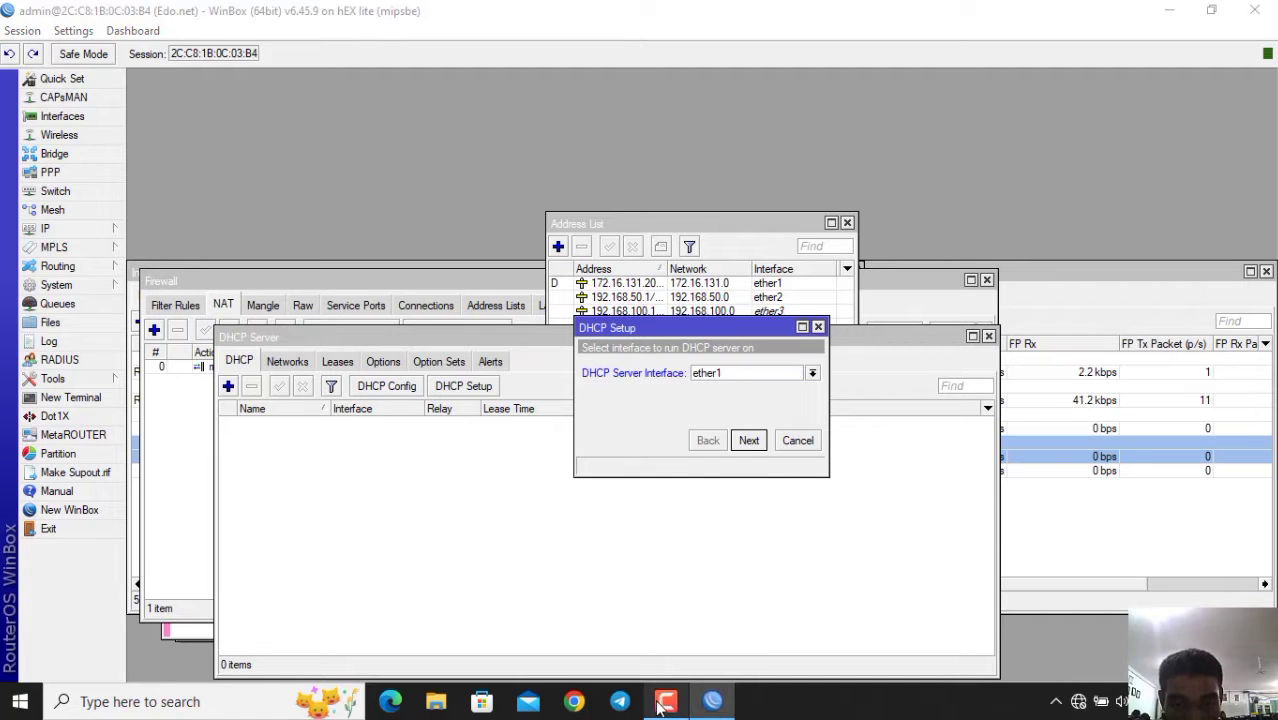
left_click(666, 703)
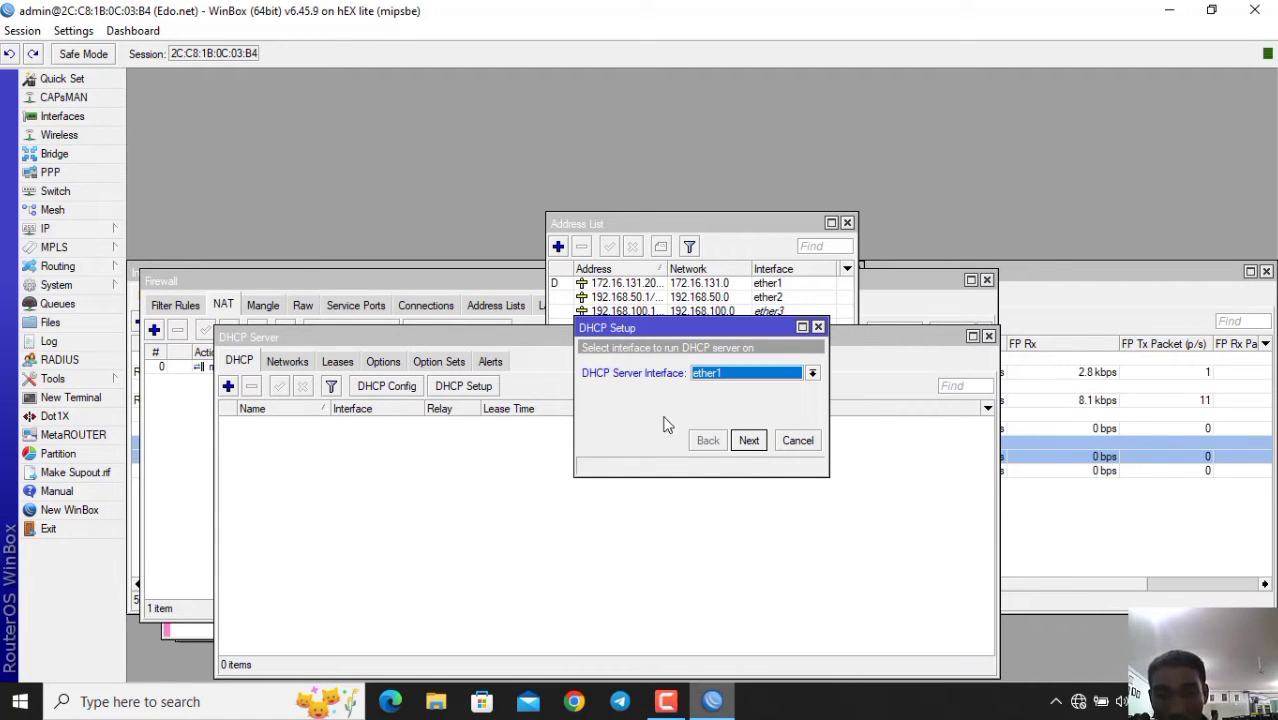
left_click(750, 441)
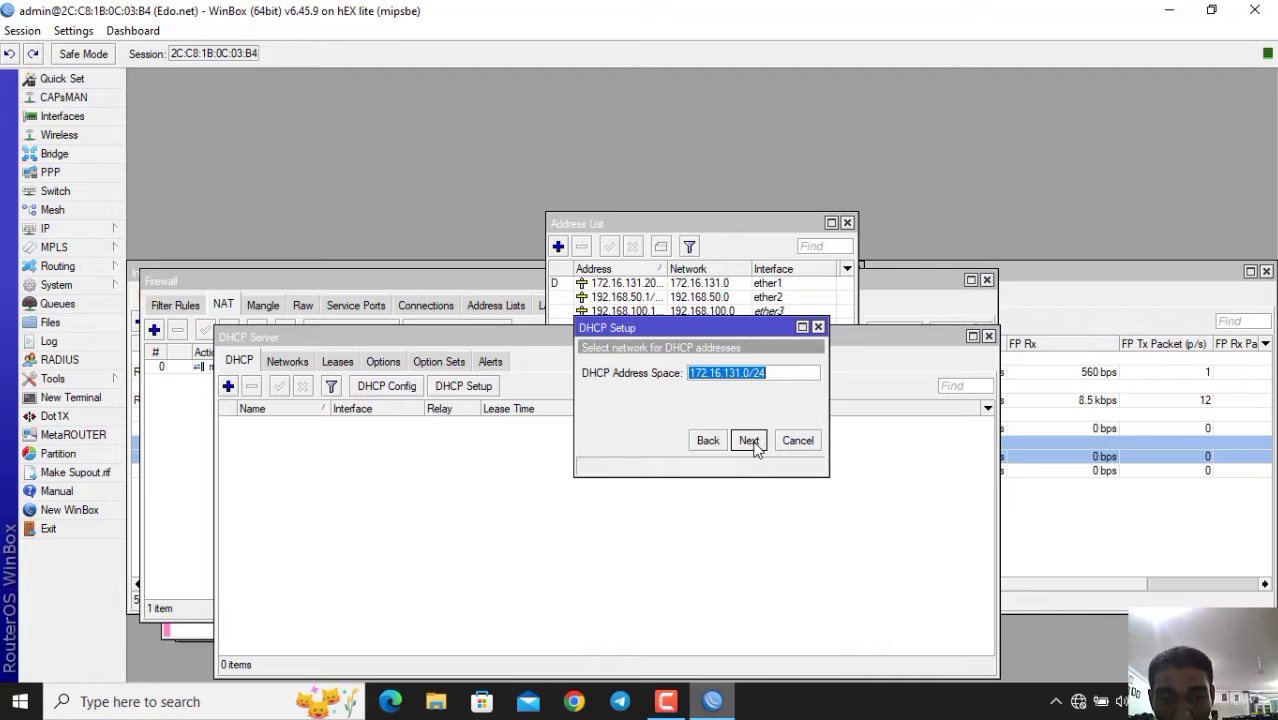
left_click(710, 441)
Set up a DHCP server on interface ether2, accepting the proposed network, gateway, address range, DNS and lease time
left_click(754, 376)
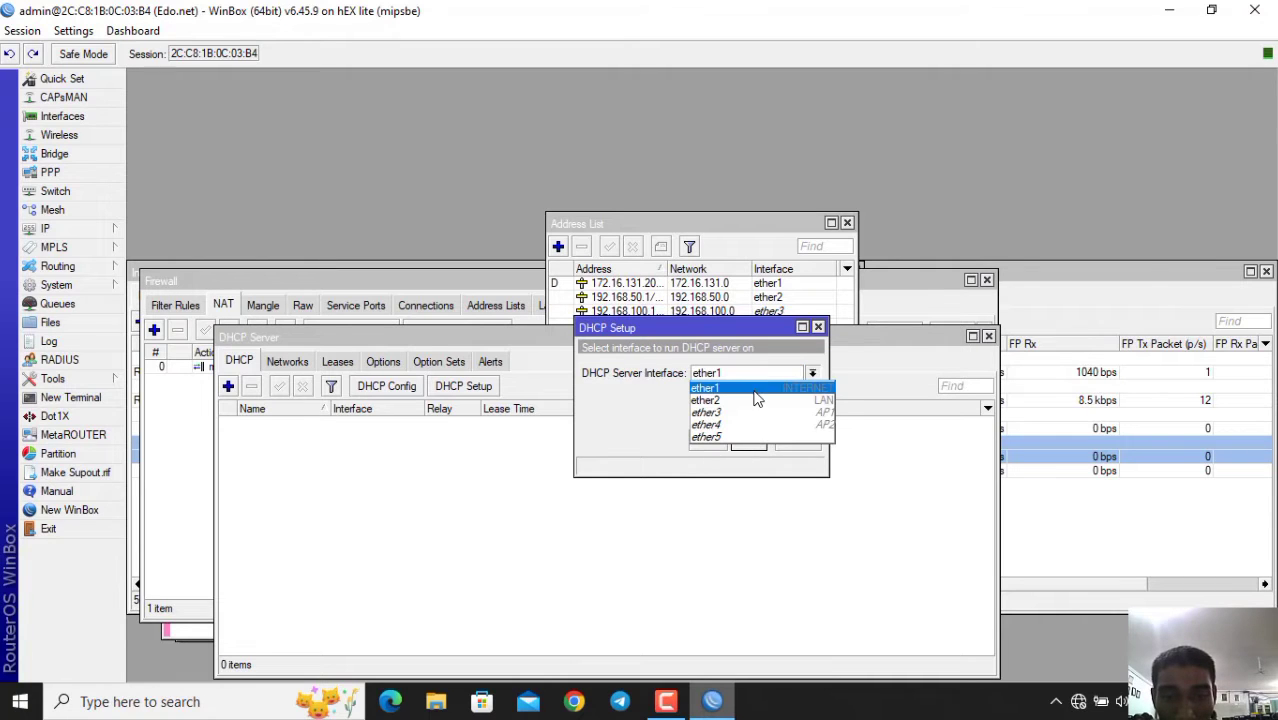
left_click(757, 400)
left_click(750, 441)
left_click(750, 441)
left_click(750, 441)
left_click(750, 441)
left_click(750, 441)
left_click(750, 441)
left_click(706, 365)
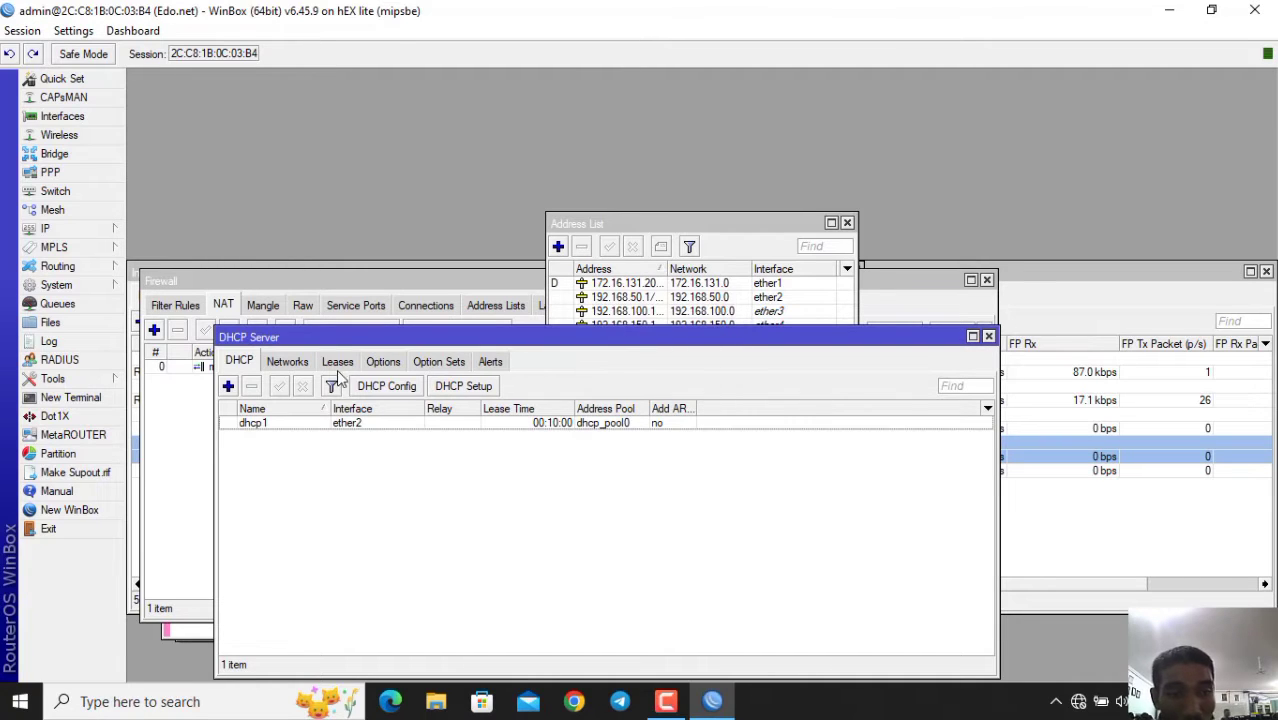
Run the DHCP setup for interface ether3 with all proposed settings and close the completion message
left_click(455, 388)
left_click(713, 373)
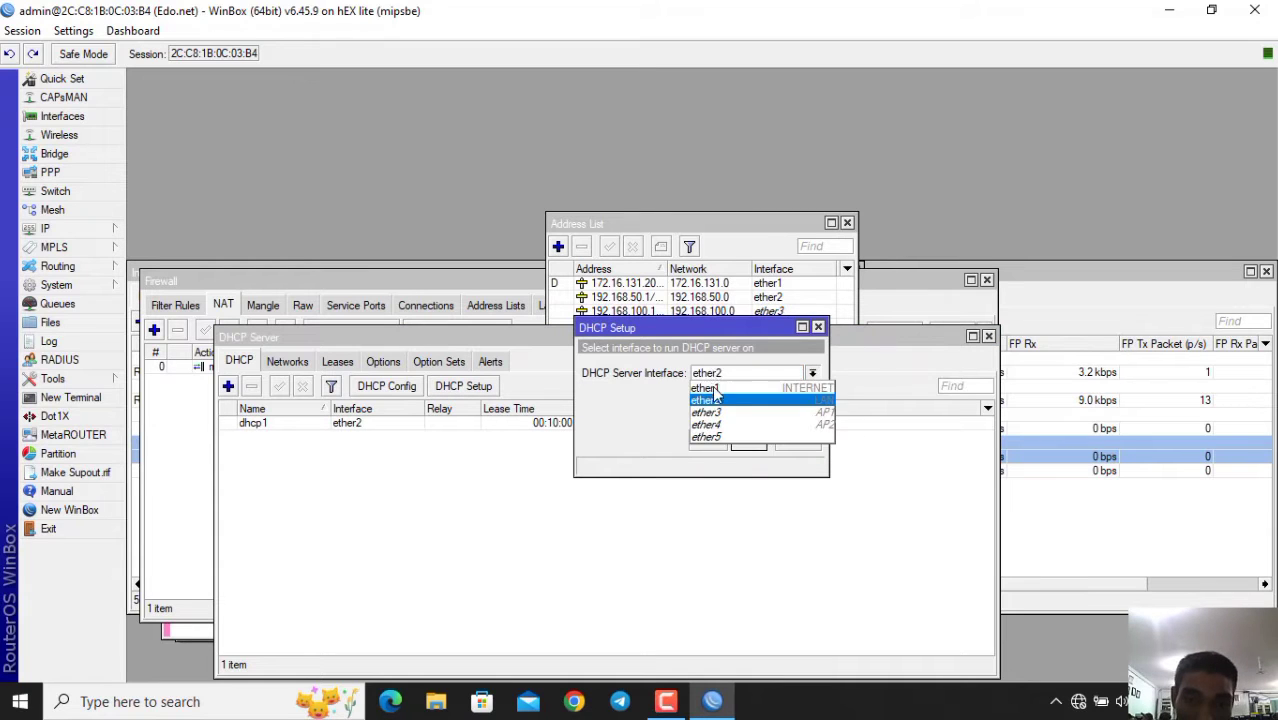
left_click(725, 414)
left_click(748, 440)
left_click(748, 440)
left_click(748, 440)
left_click(748, 440)
left_click(748, 440)
left_click(748, 440)
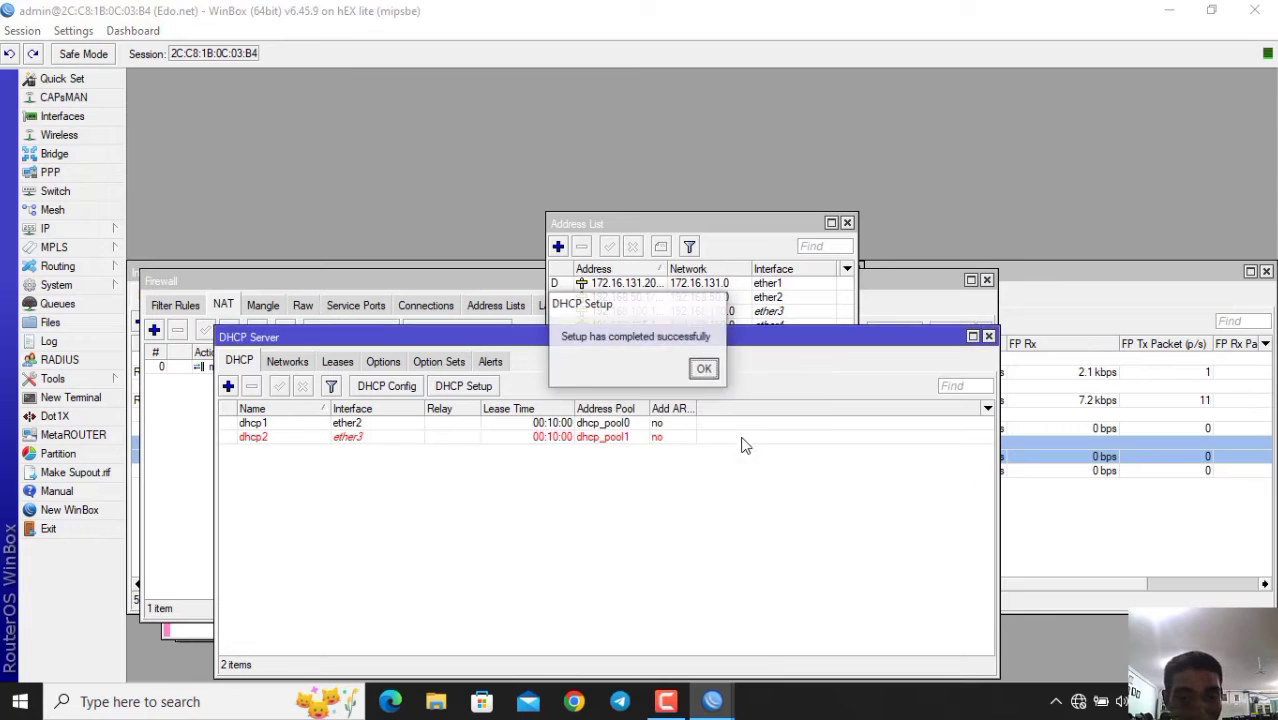
left_click(704, 368)
Run the DHCP setup for interface ether4, keeping all proposed settings
left_click(488, 388)
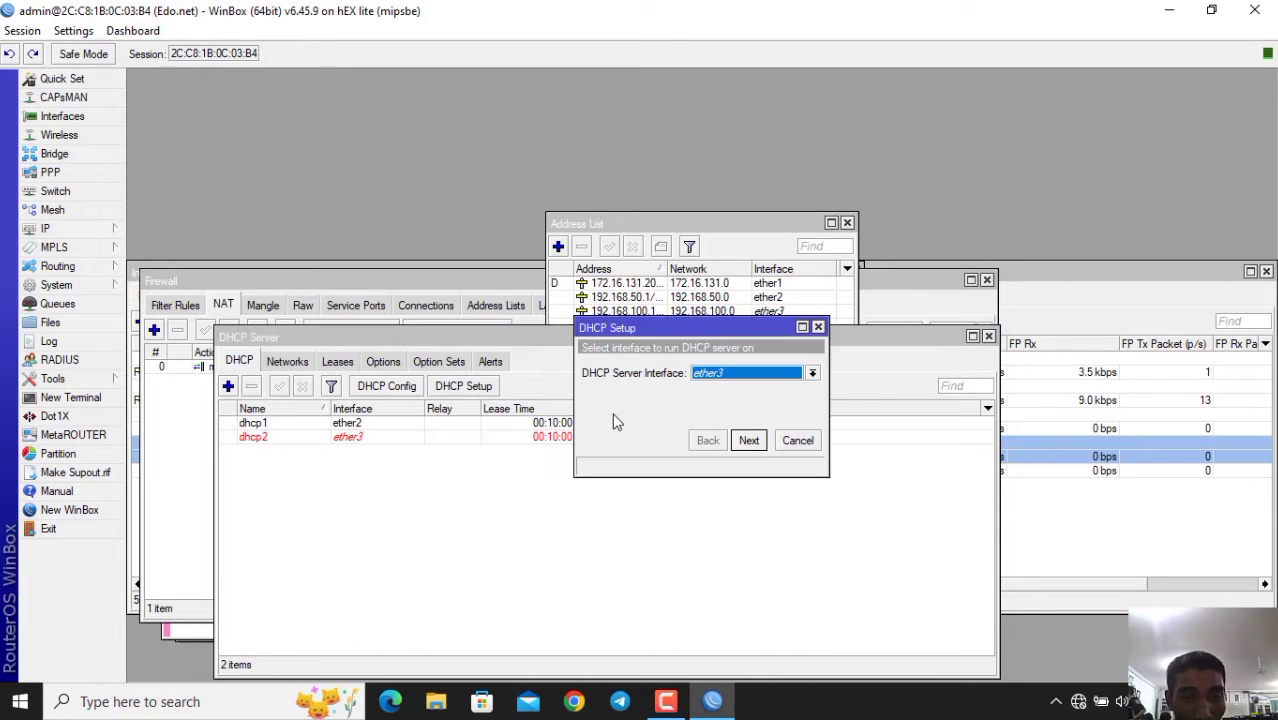
left_click(780, 376)
left_click(748, 433)
left_click(748, 440)
left_click(748, 440)
left_click(748, 440)
left_click(748, 440)
left_click(748, 440)
left_click(748, 440)
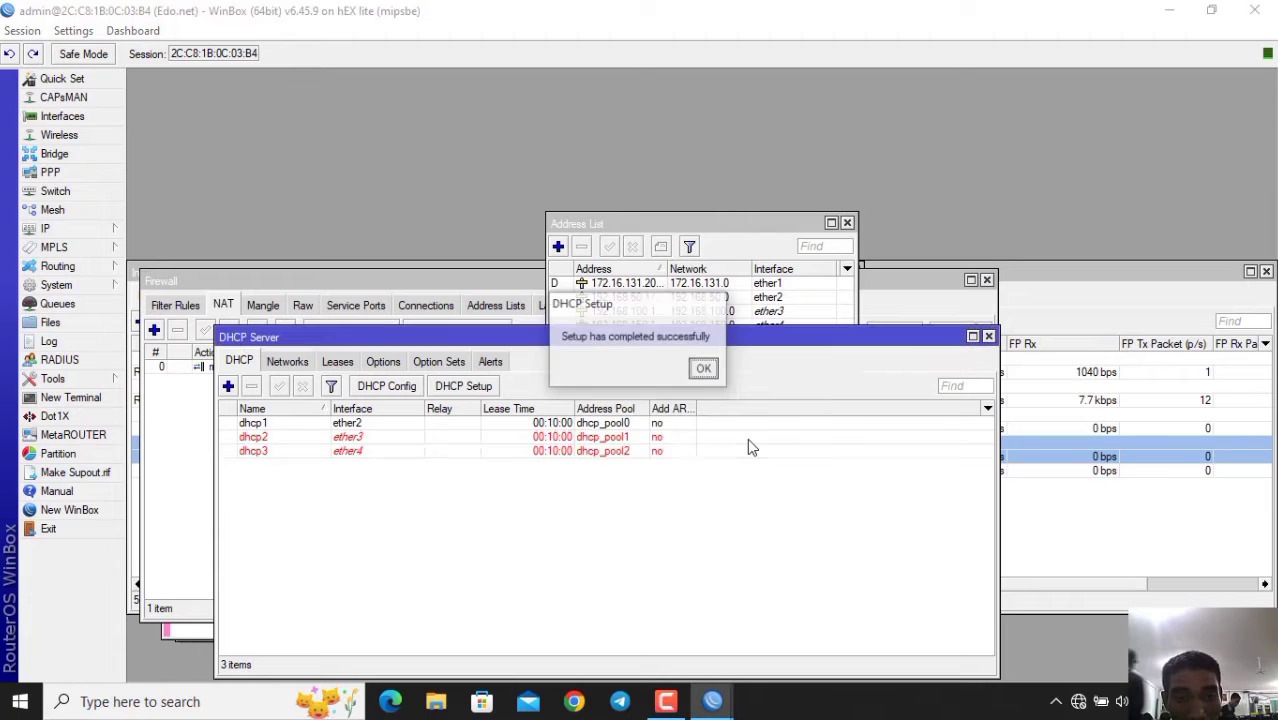
Close the DHCP setup completion message, reboot the router and reconnect to it once it is back up
left_click(703, 369)
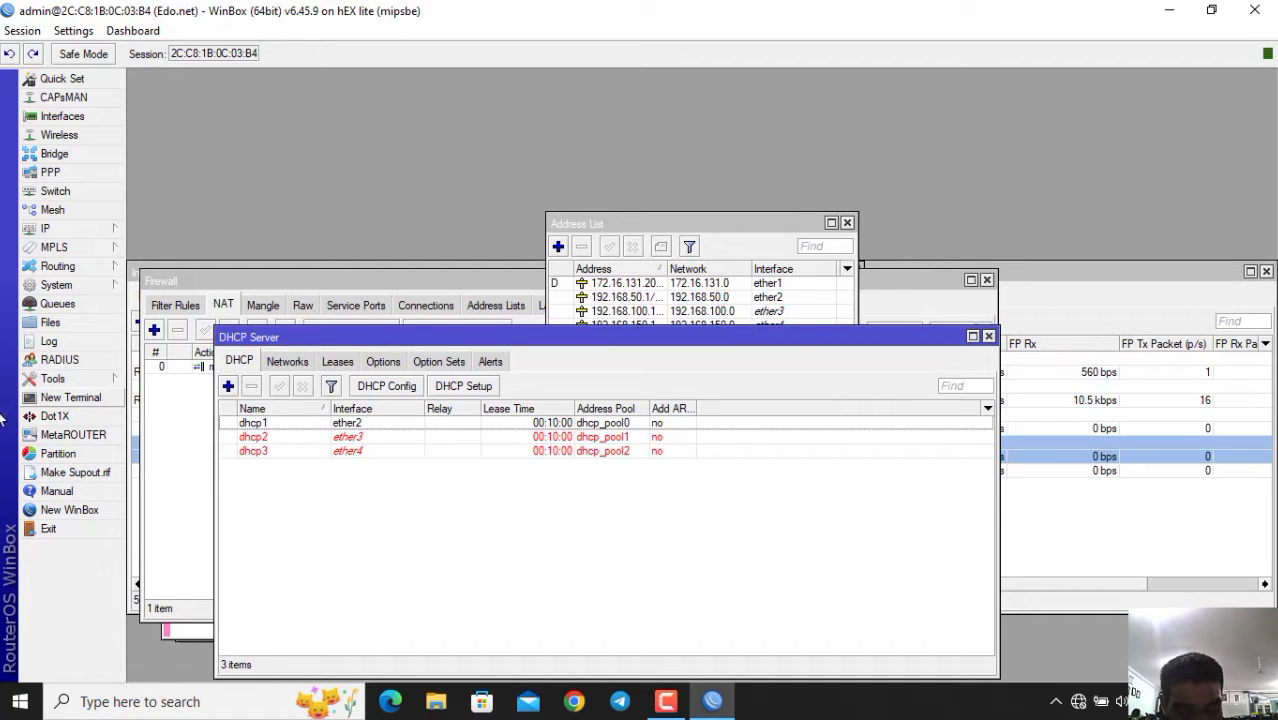
left_click(78, 286)
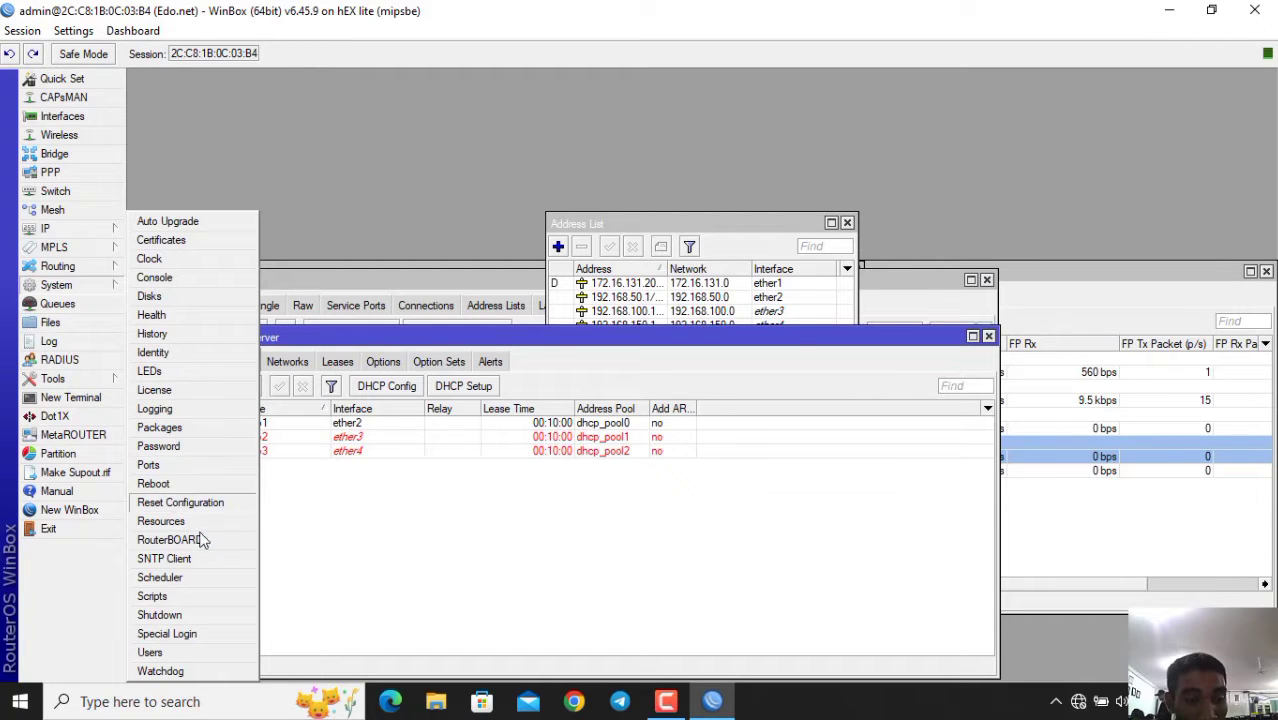
left_click(200, 489)
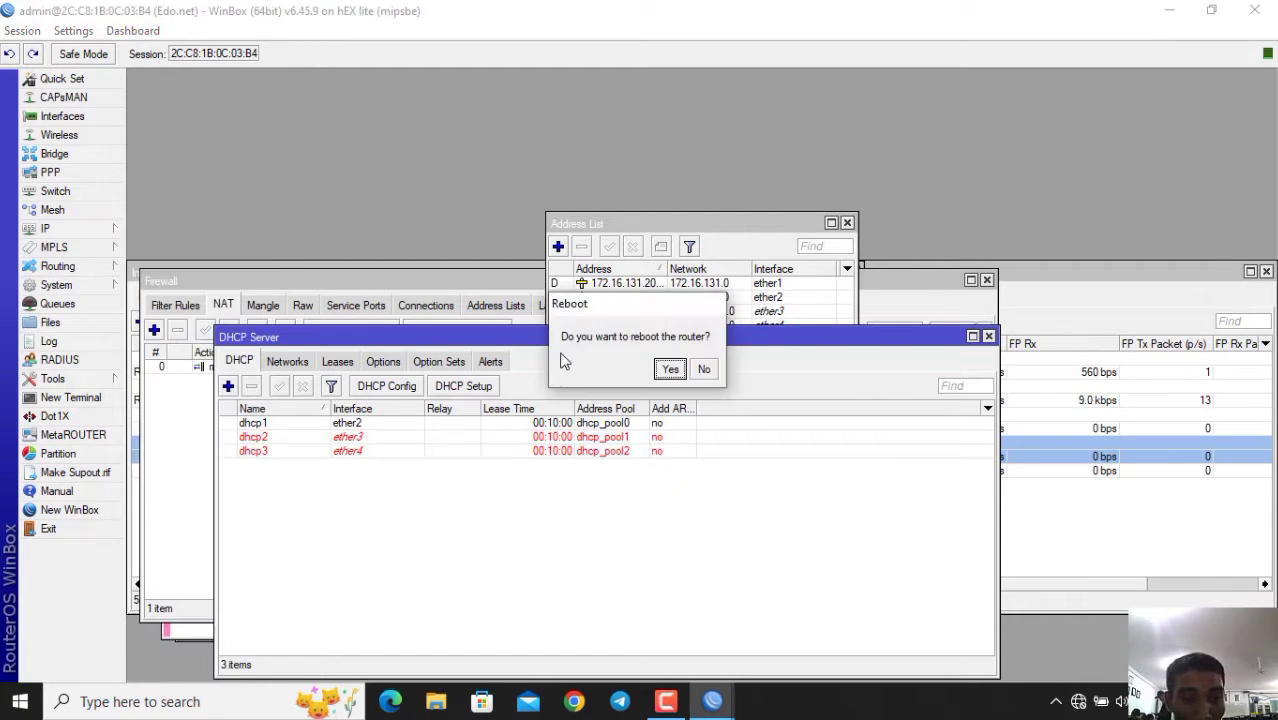
left_click(668, 369)
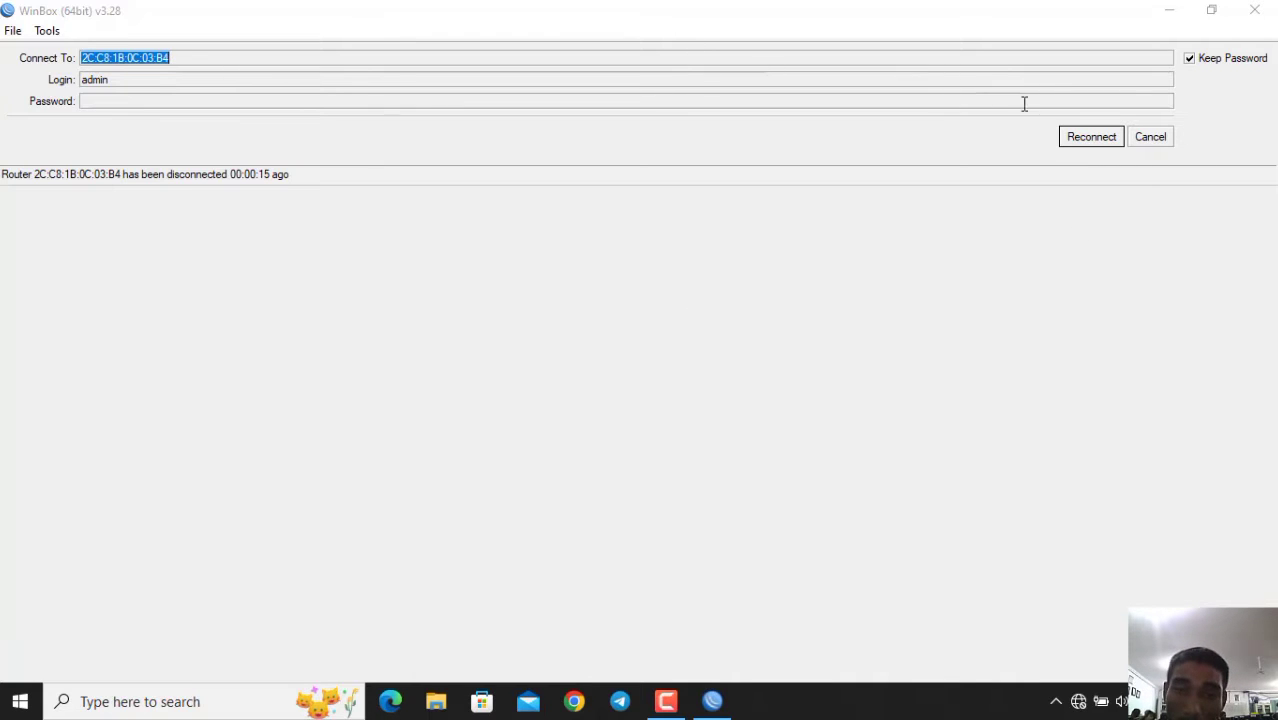
left_click(667, 702)
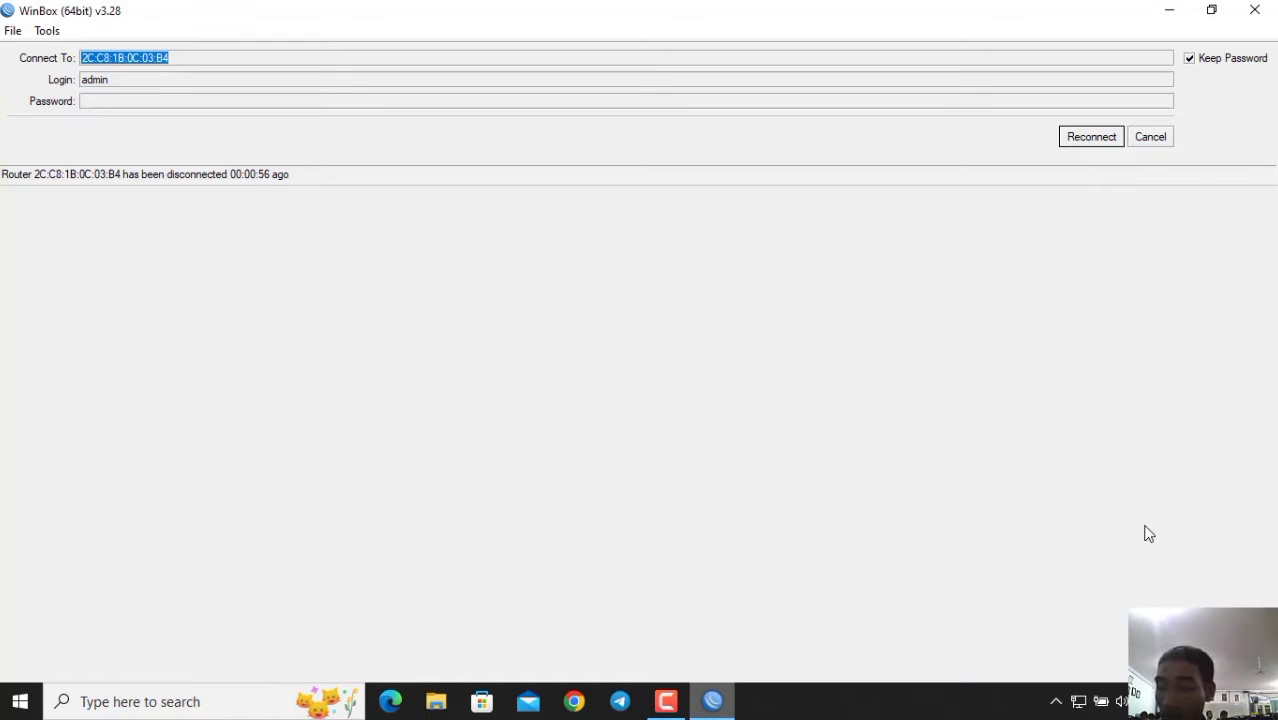
left_click(1087, 136)
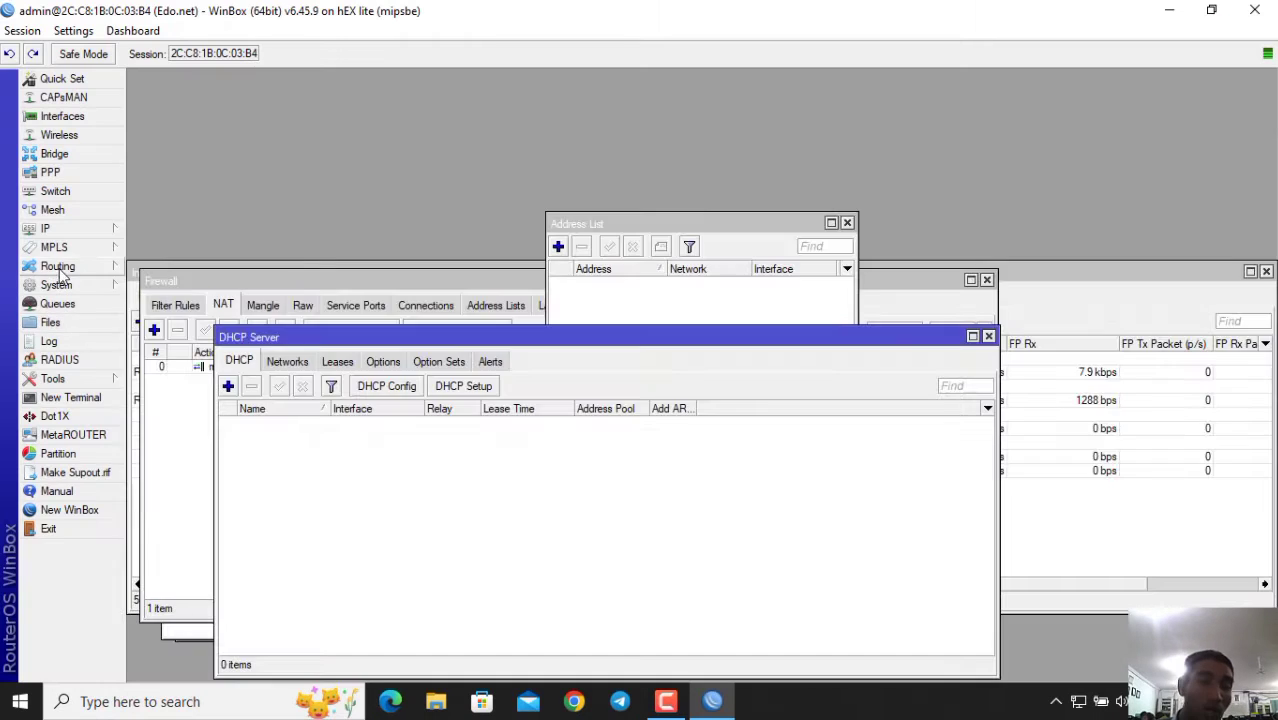
Open the router's Hotspot settings and display the list of Hotspot servers
left_click(70, 232)
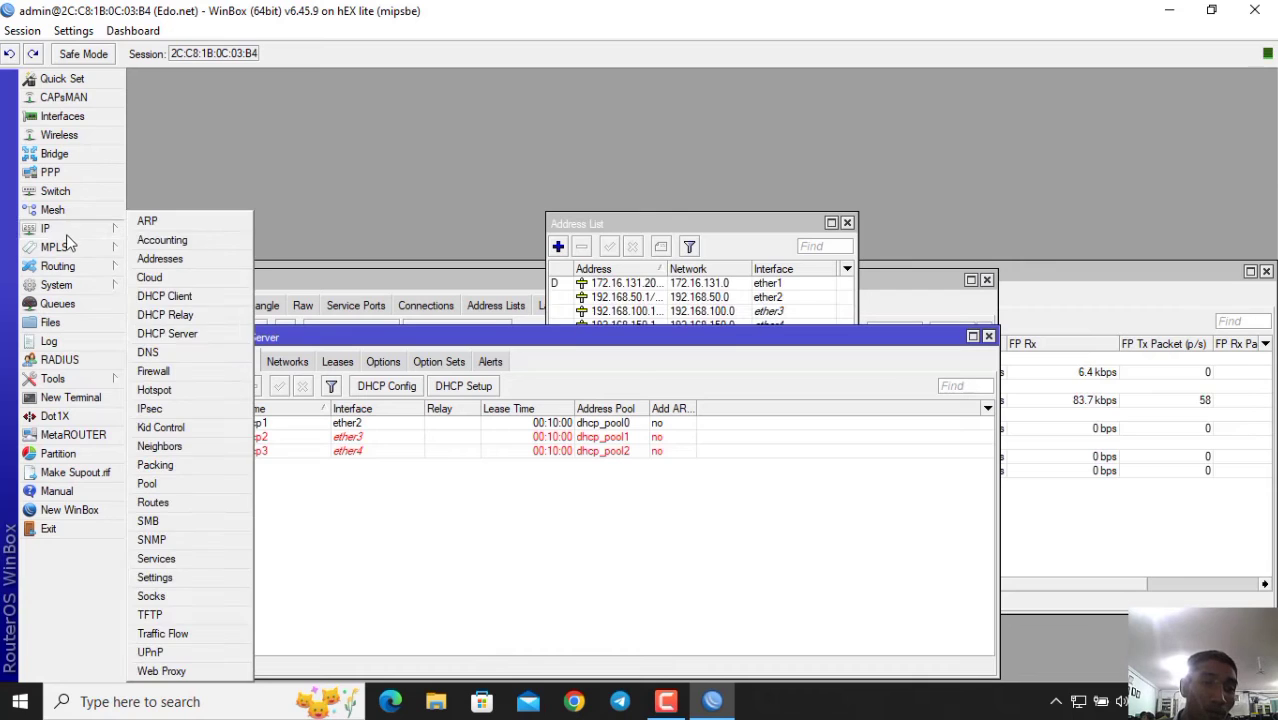
left_click(177, 390)
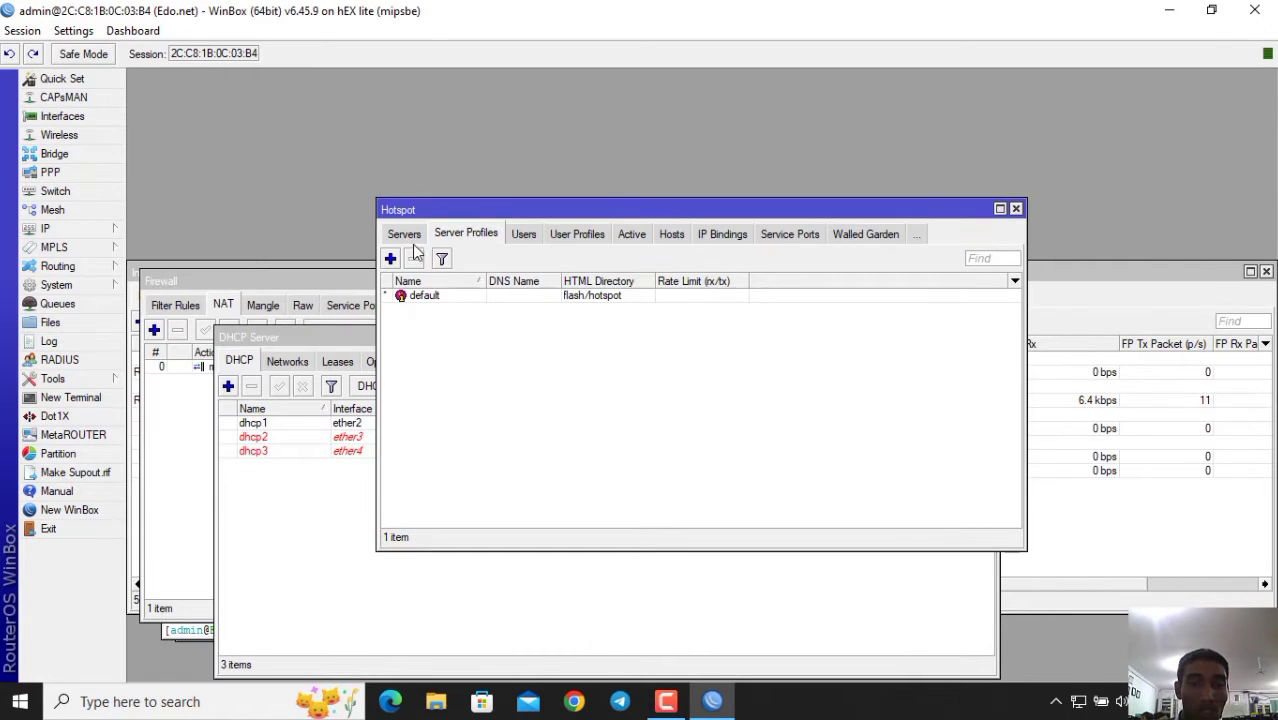
left_click(405, 240)
left_click(447, 238)
left_click(408, 236)
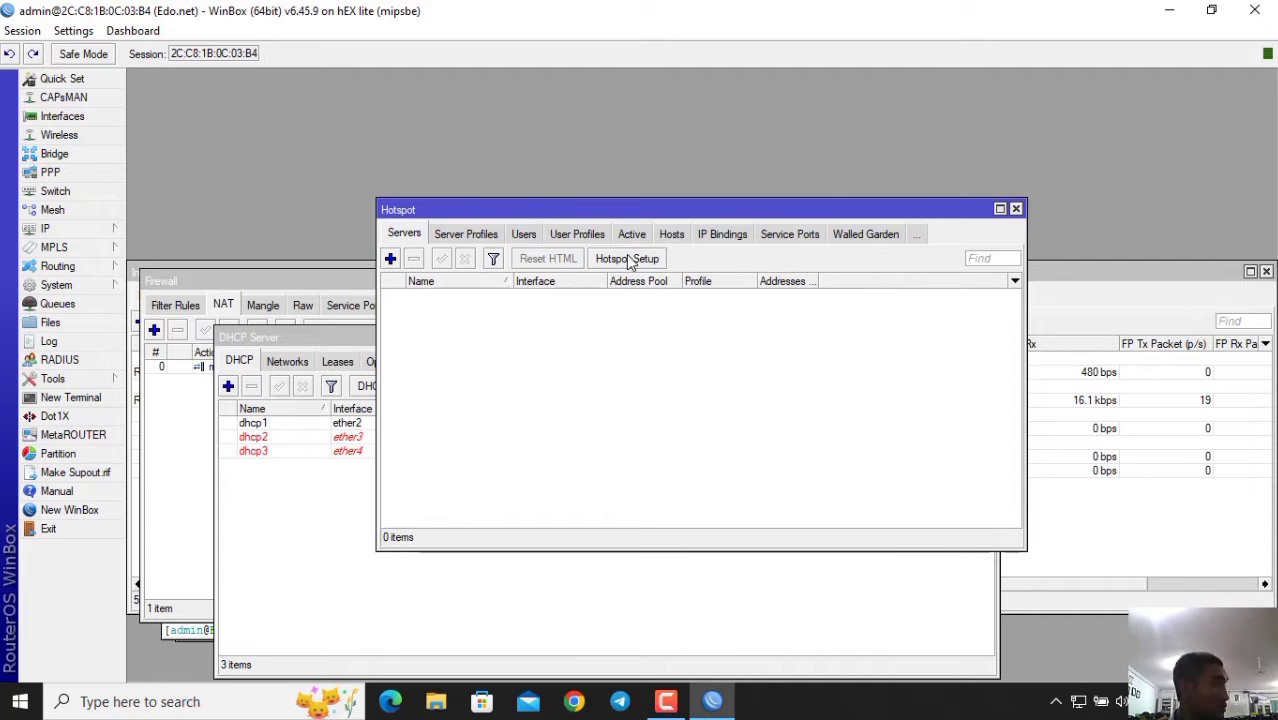
left_click(468, 236)
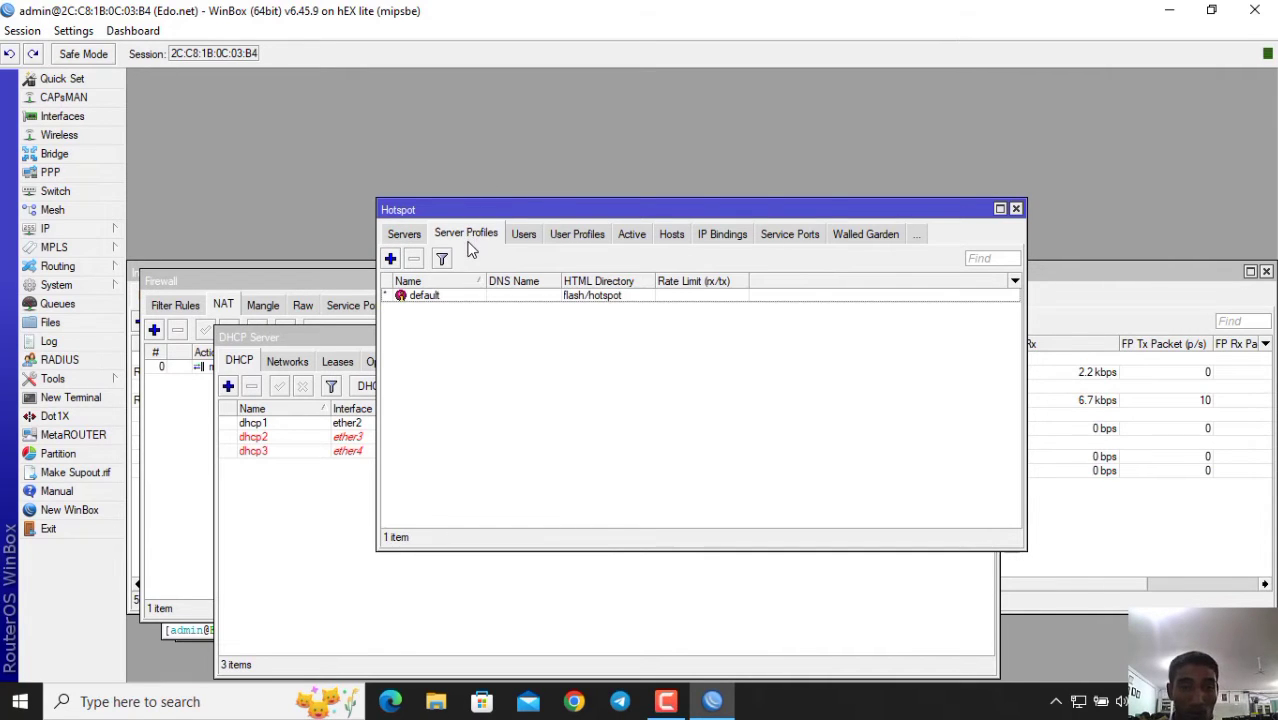
left_click(406, 235)
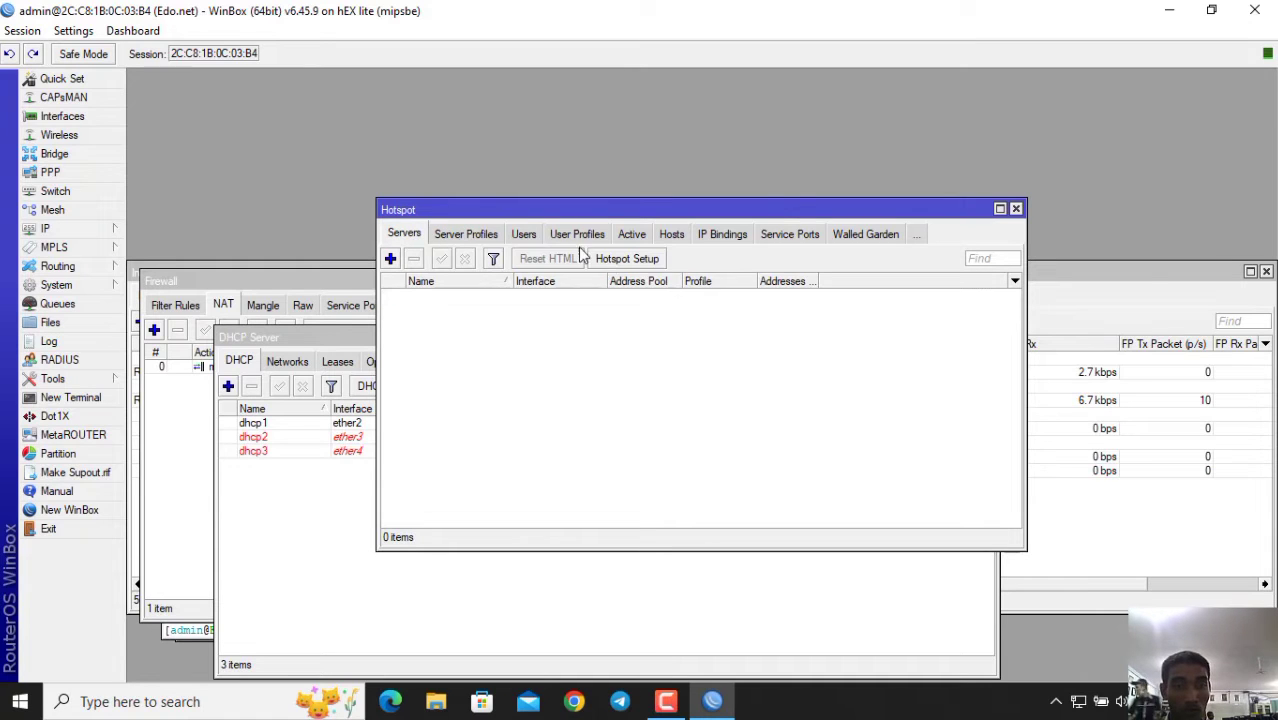
Start a Hotspot setup on interface ether3, keeping the proposed settings and the SSL certificate as none, up to the DNS name
left_click(636, 264)
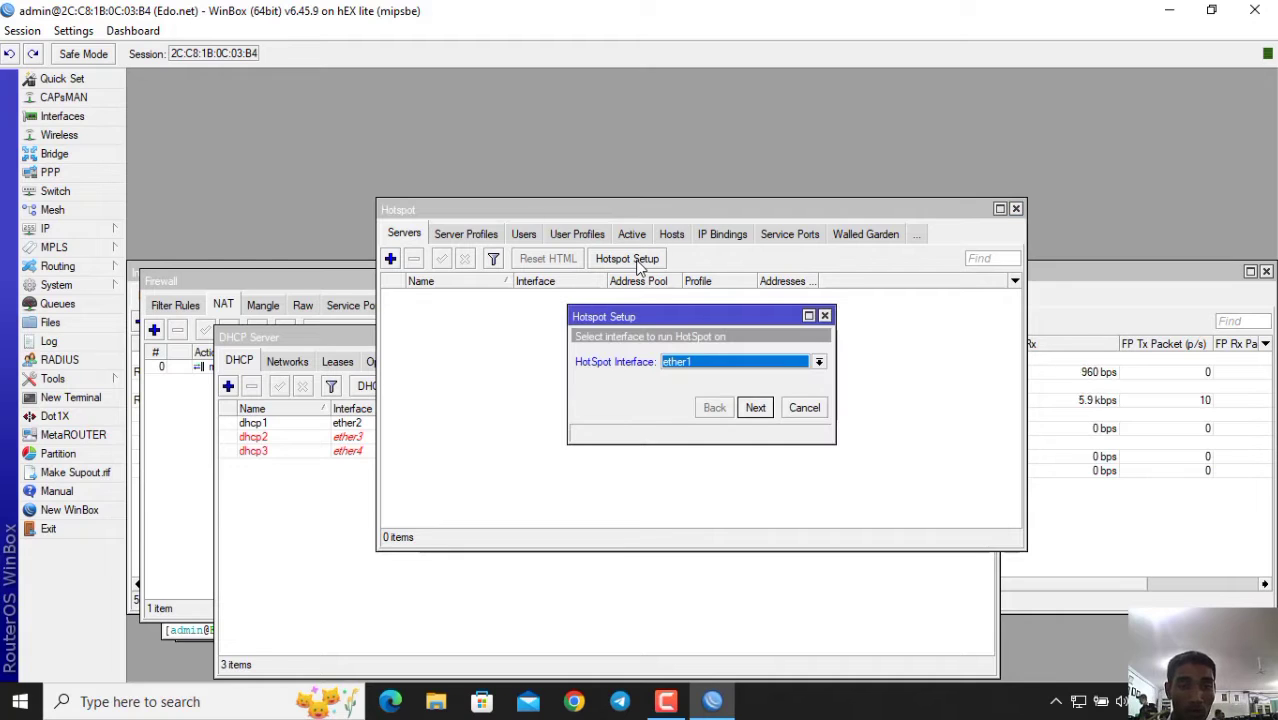
left_click(701, 362)
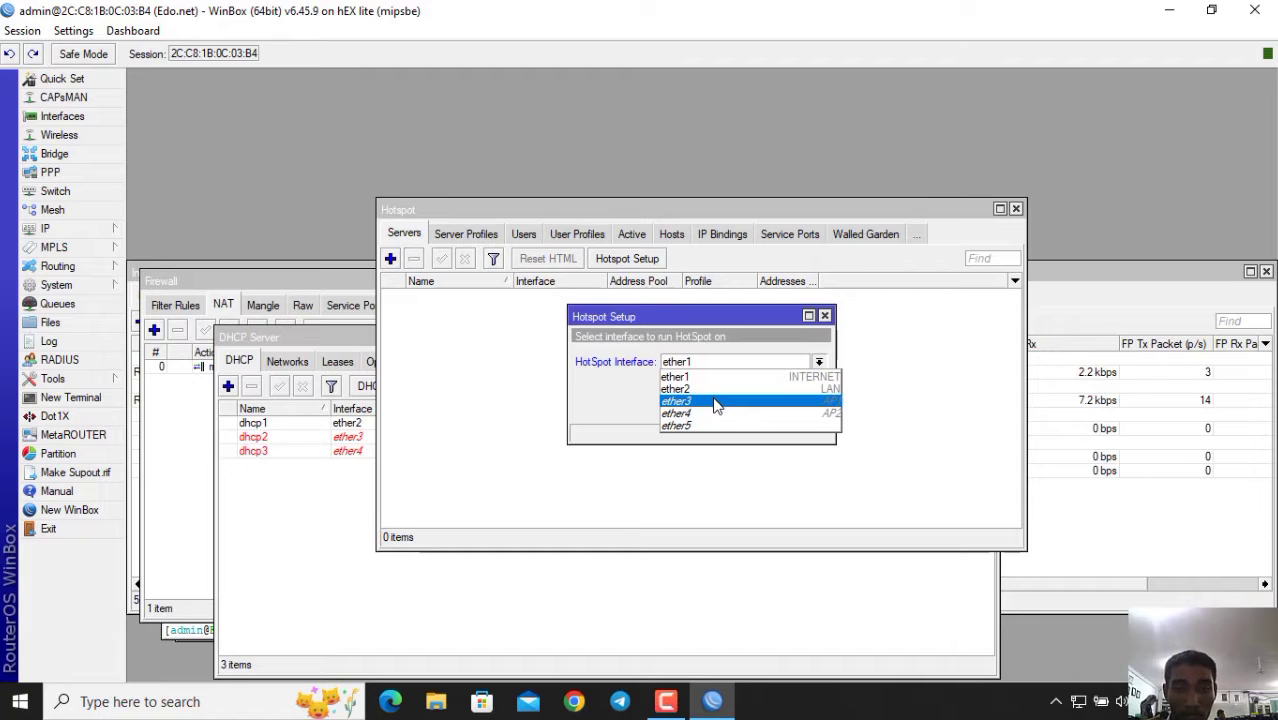
left_click(716, 402)
left_click(757, 408)
left_click(756, 408)
left_click(756, 408)
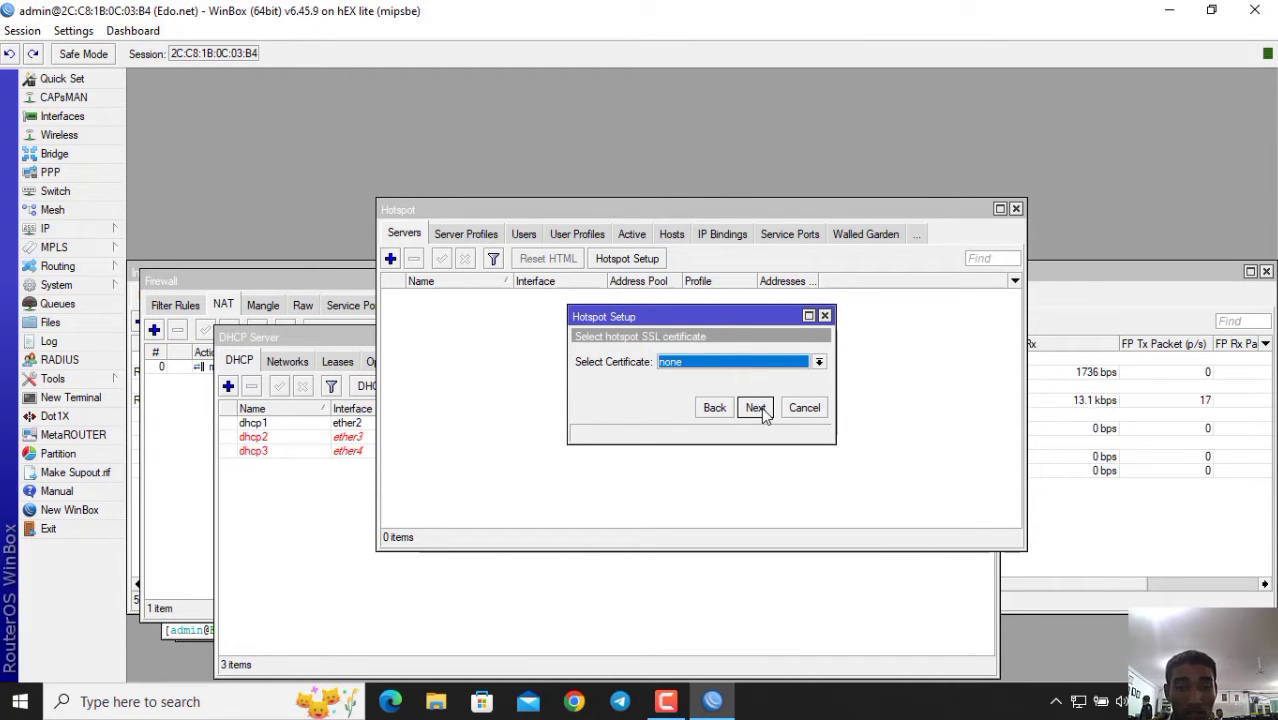
left_click(756, 408)
left_click(756, 408)
left_click(756, 408)
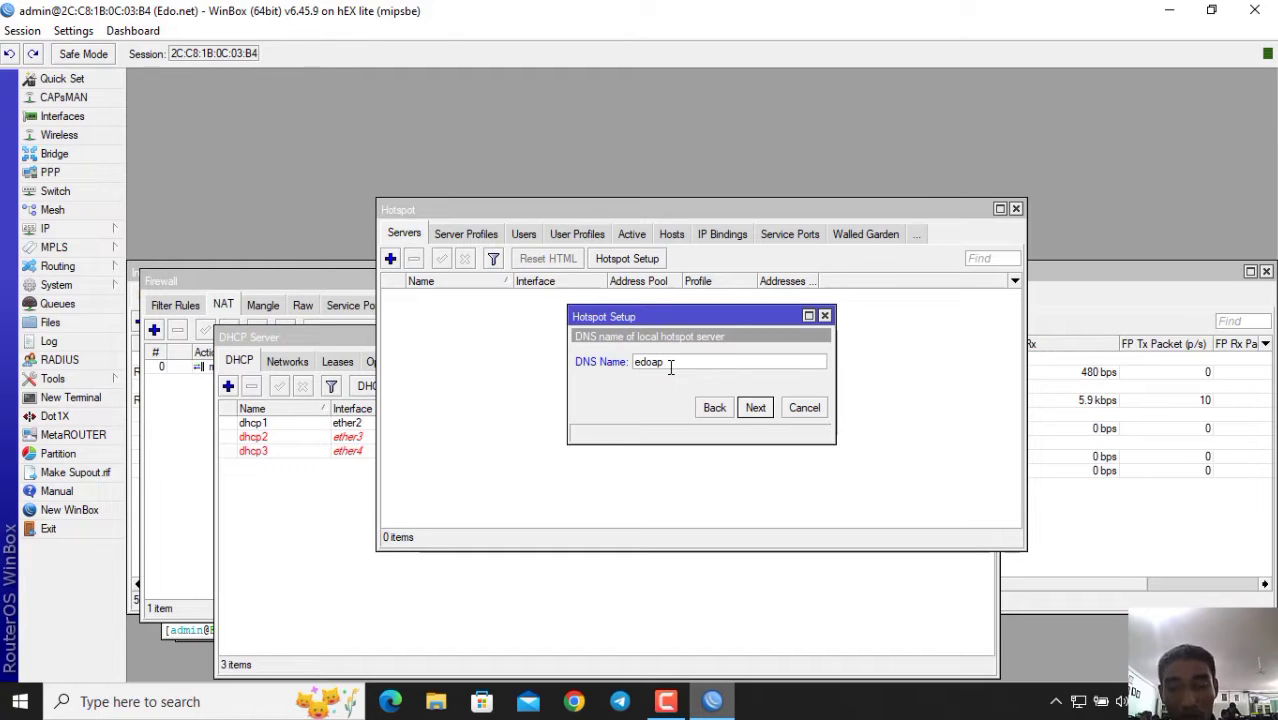
Set the ether3 Hotspot's DNS name to EdoAP1.NET, finish the setup and close the completion message
key("BackSpace")
key("BackSpace")
type("EdoAP")
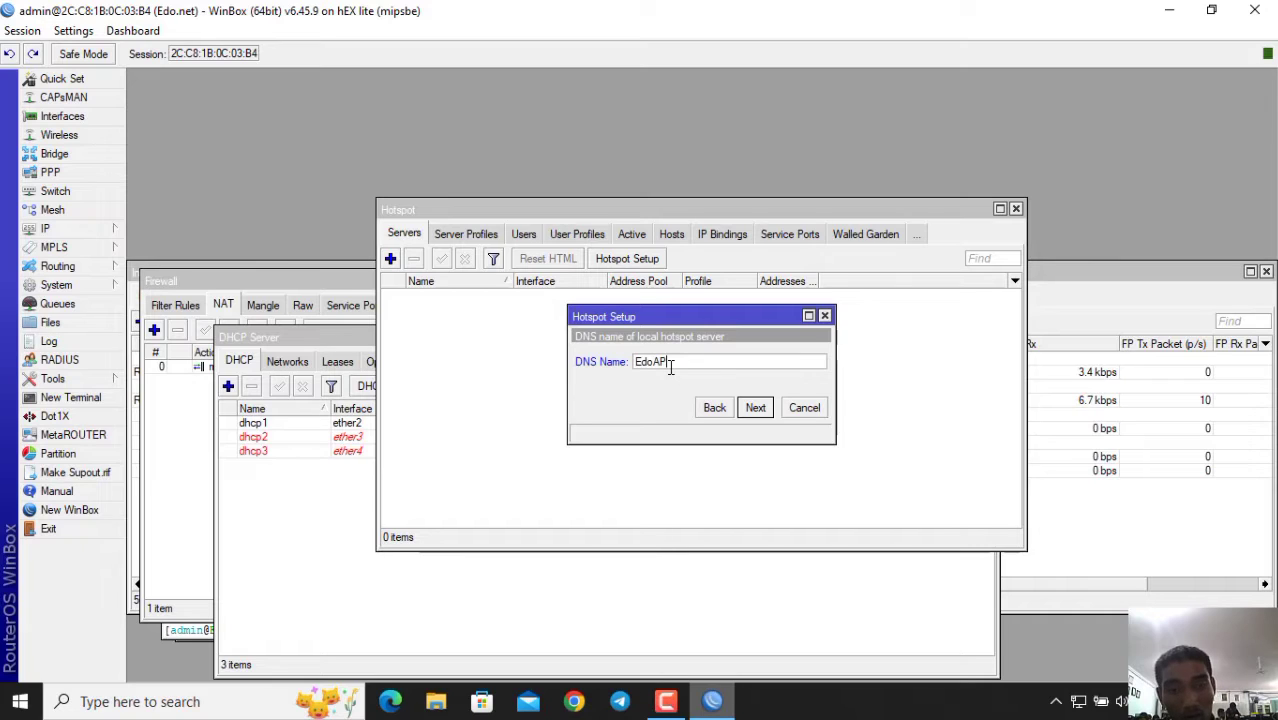
type("1.NET")
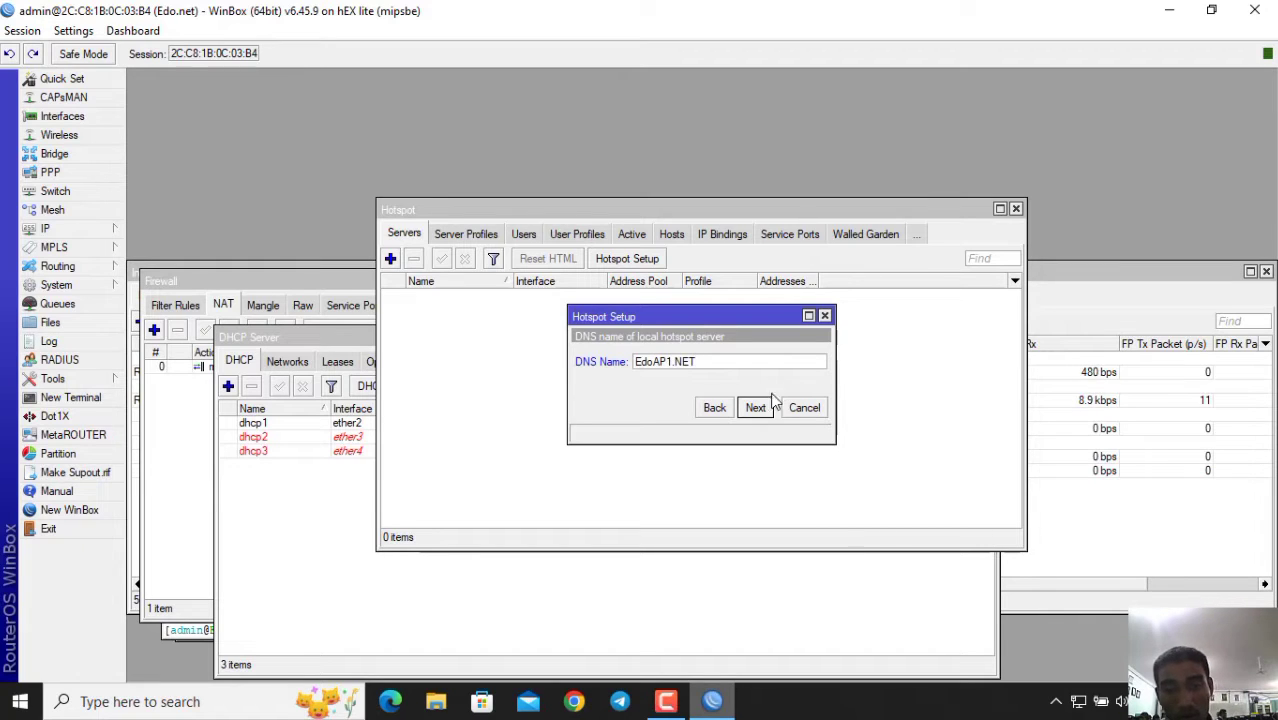
left_click(755, 407)
left_click(755, 407)
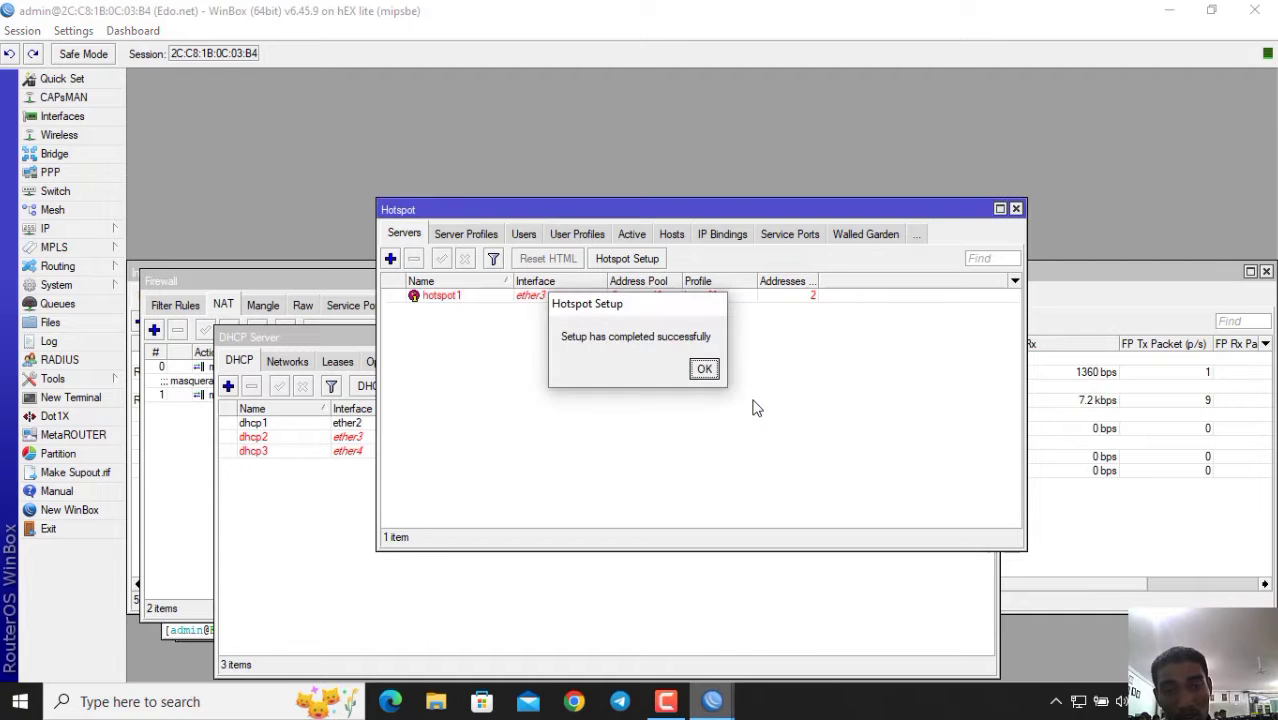
left_click(705, 368)
Start a Hotspot setup on interface ether4, keeping the proposed settings and choosing none as the SSL certificate, up to the DNS name
left_click(616, 260)
left_click(707, 362)
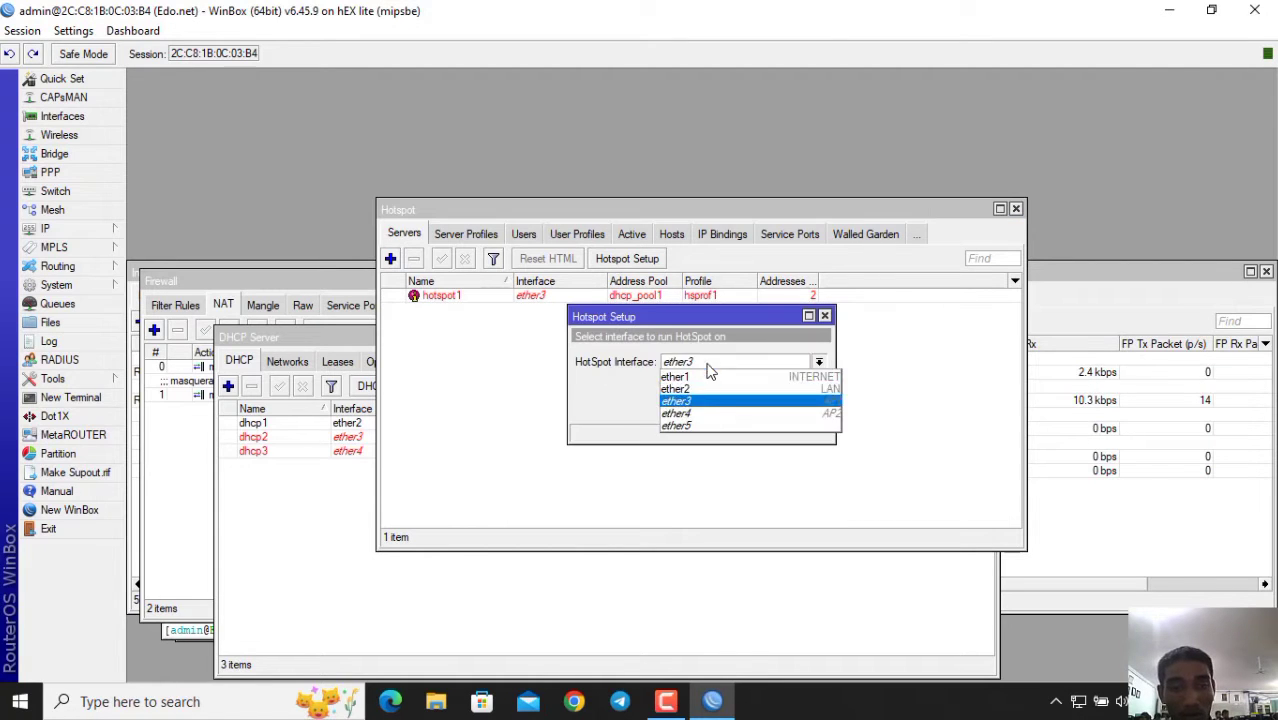
left_click(721, 422)
left_click(755, 407)
left_click(755, 407)
left_click(755, 407)
left_click(755, 407)
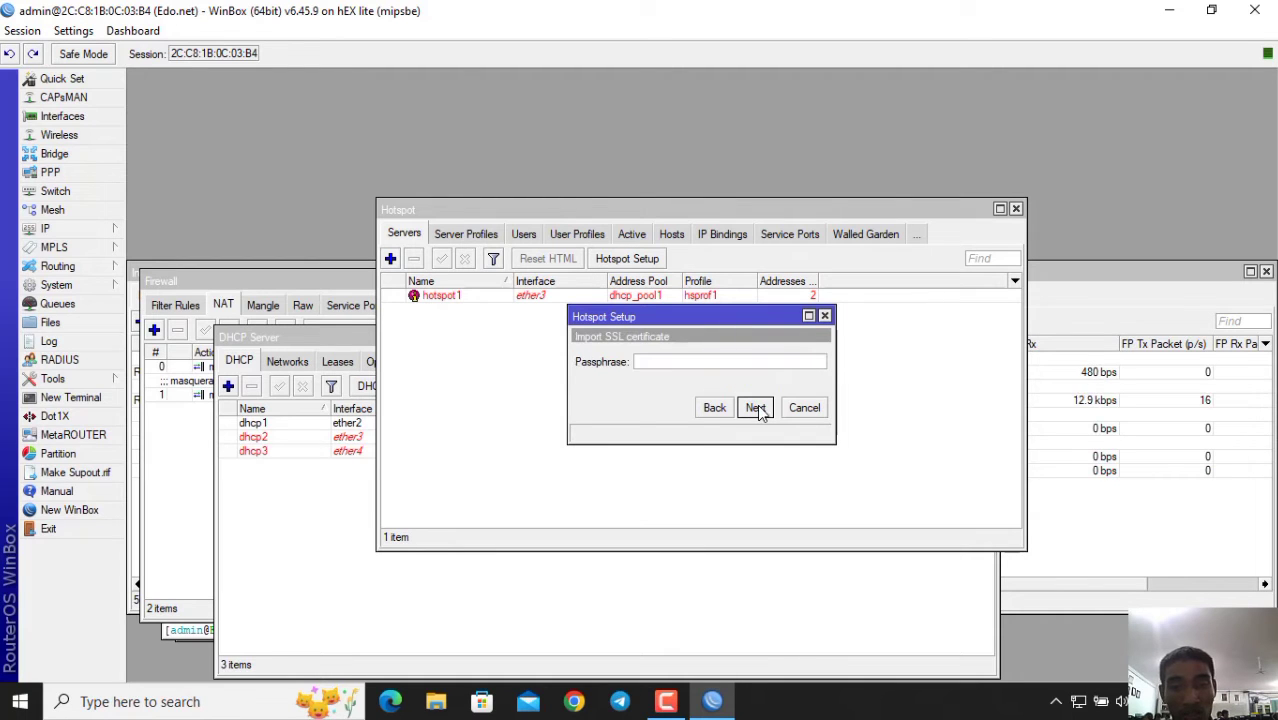
left_click(714, 407)
left_click(718, 362)
left_click(729, 381)
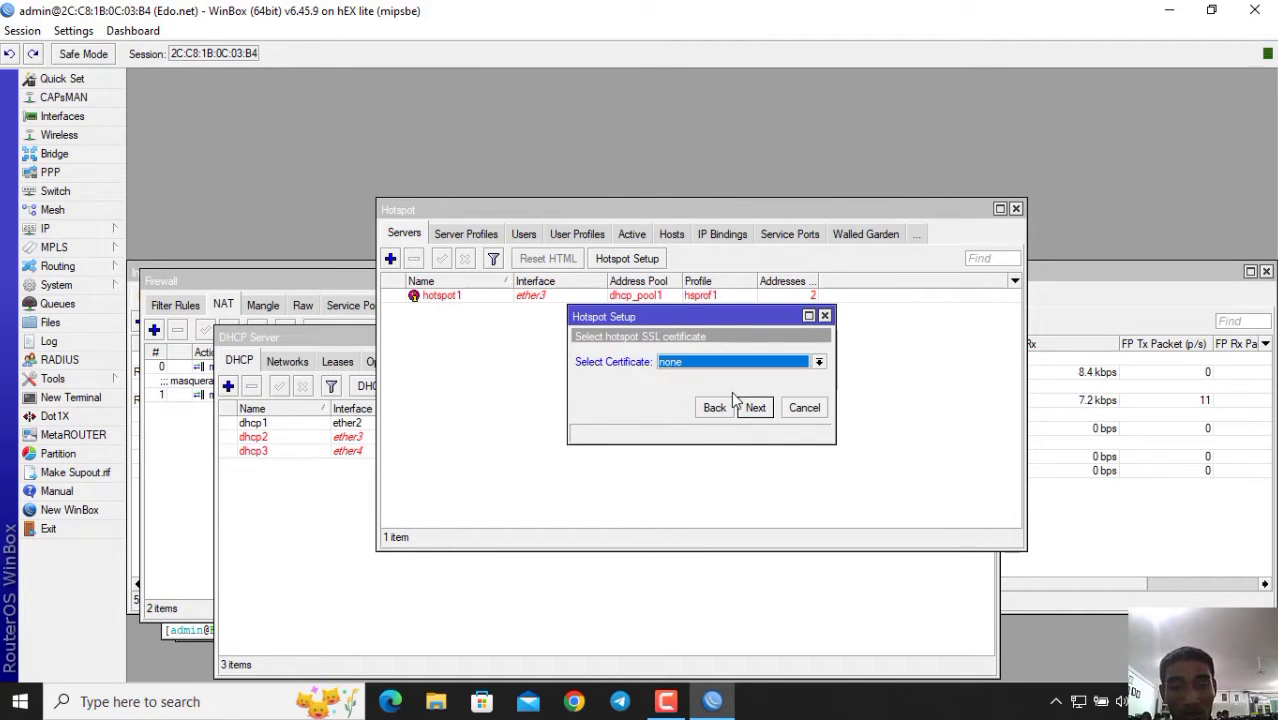
left_click(756, 407)
left_click(756, 407)
left_click(756, 407)
Set the ether4 Hotspot's DNS name to EdoAP2.NET, finish the setup and close the completion message
left_click(666, 361)
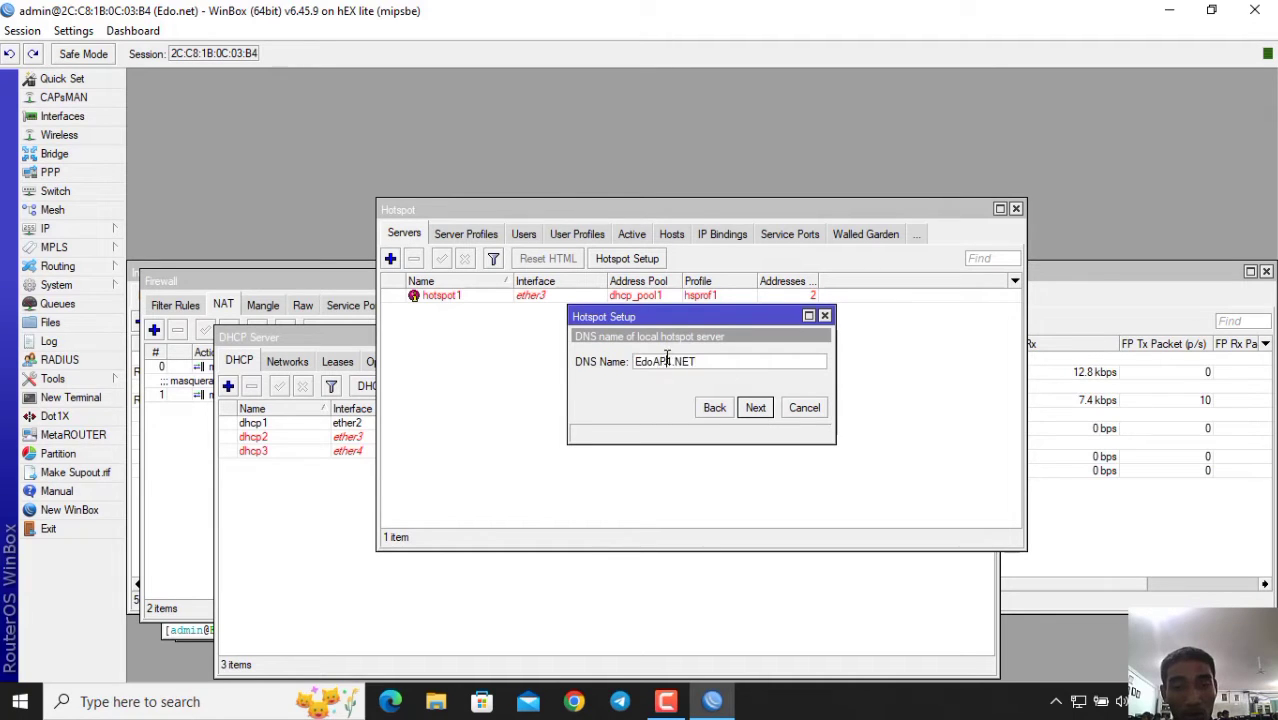
left_click(672, 361)
key("BackSpace")
key("BackSpace")
type(".")
left_click(756, 407)
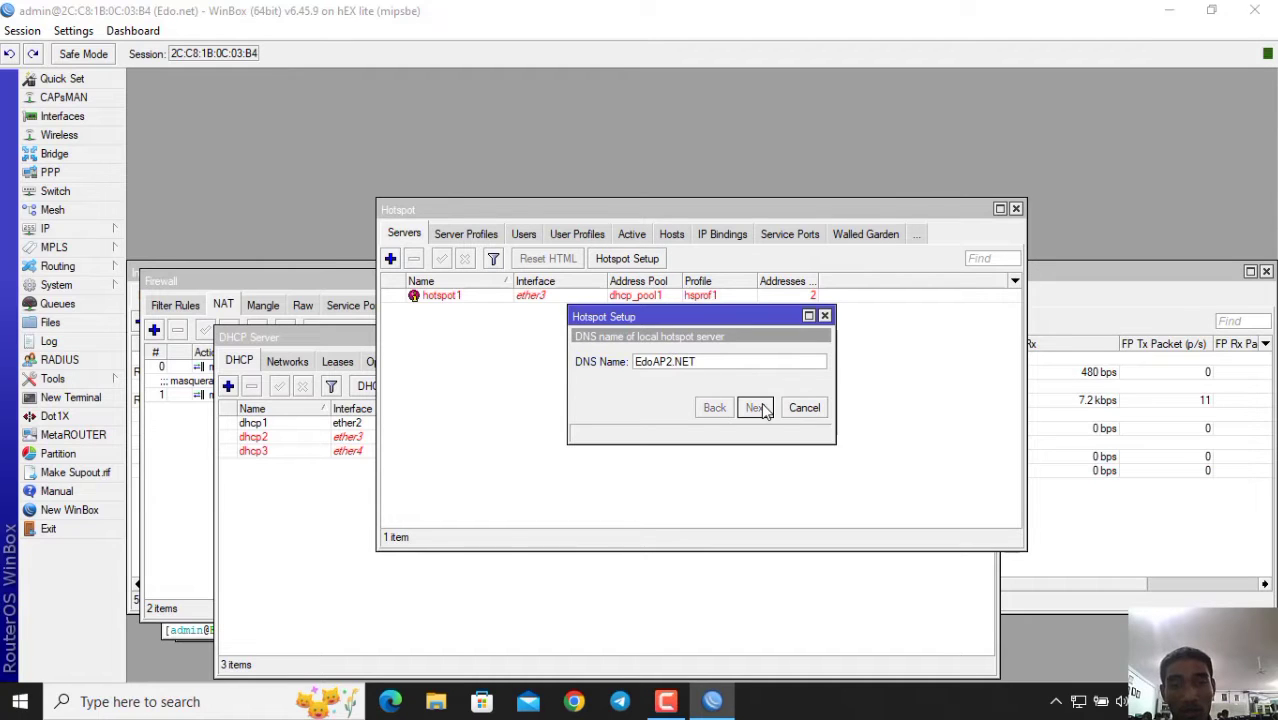
left_click(704, 370)
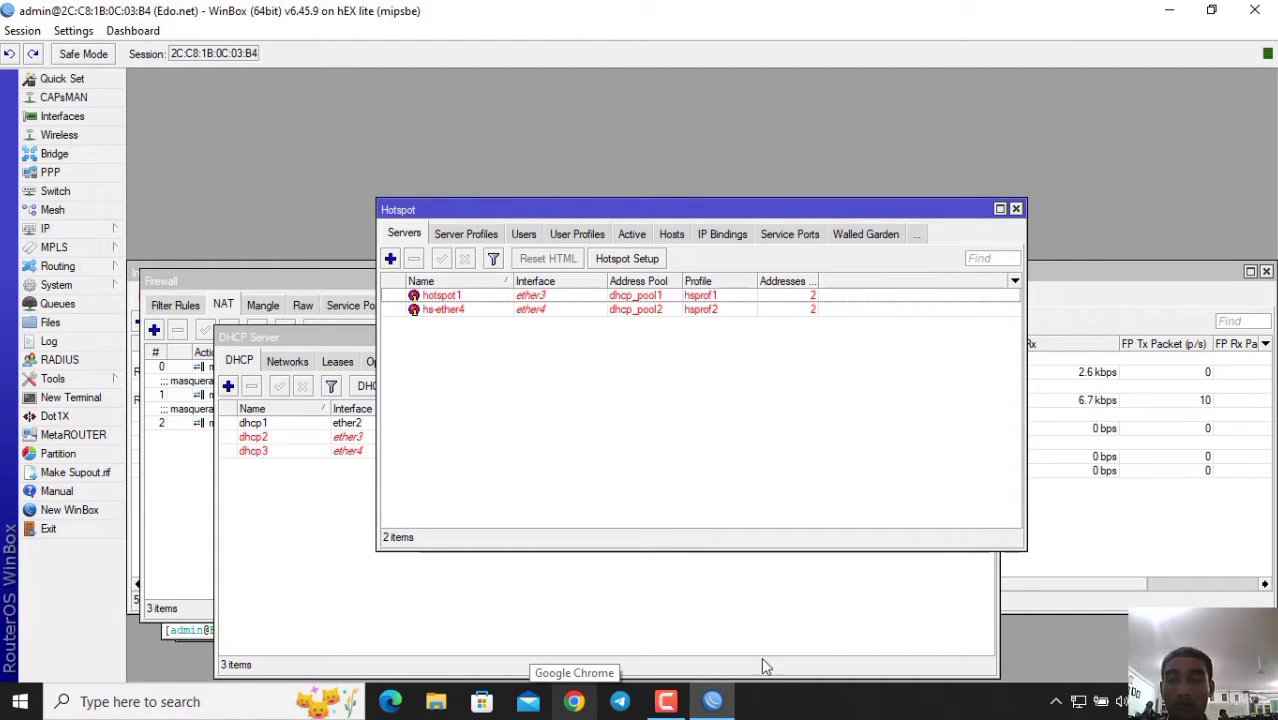
left_click(666, 701)
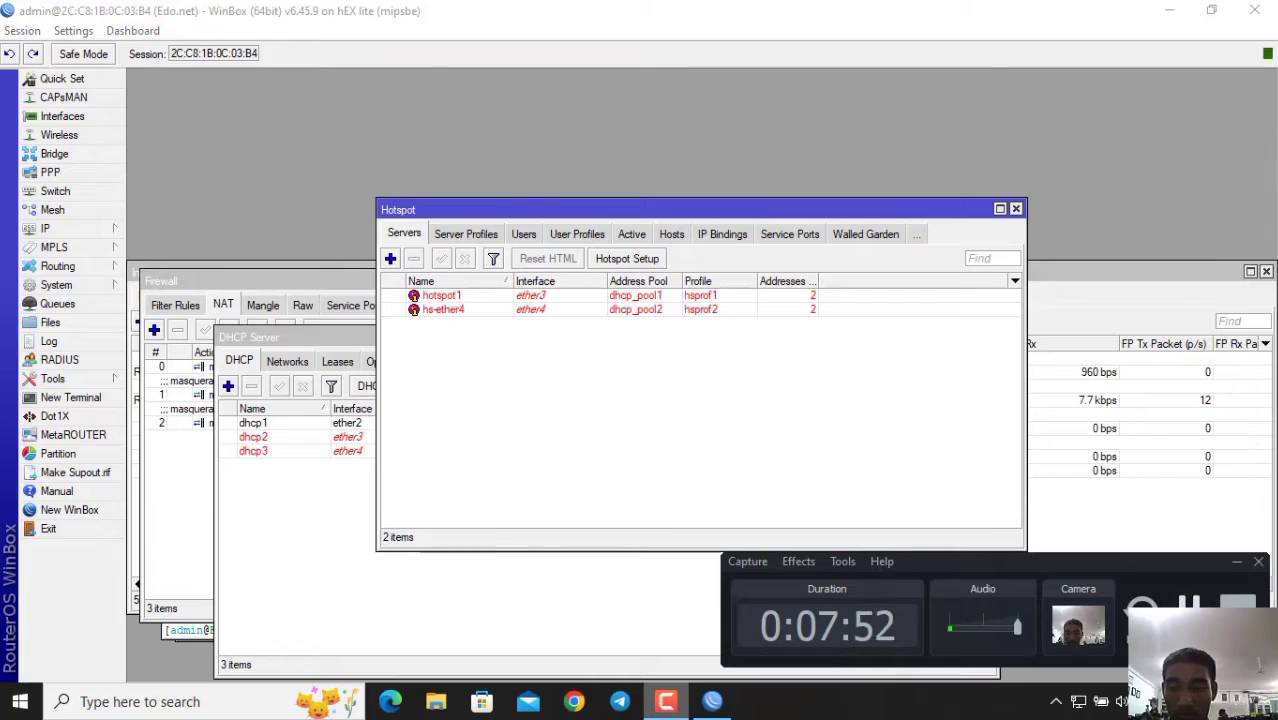